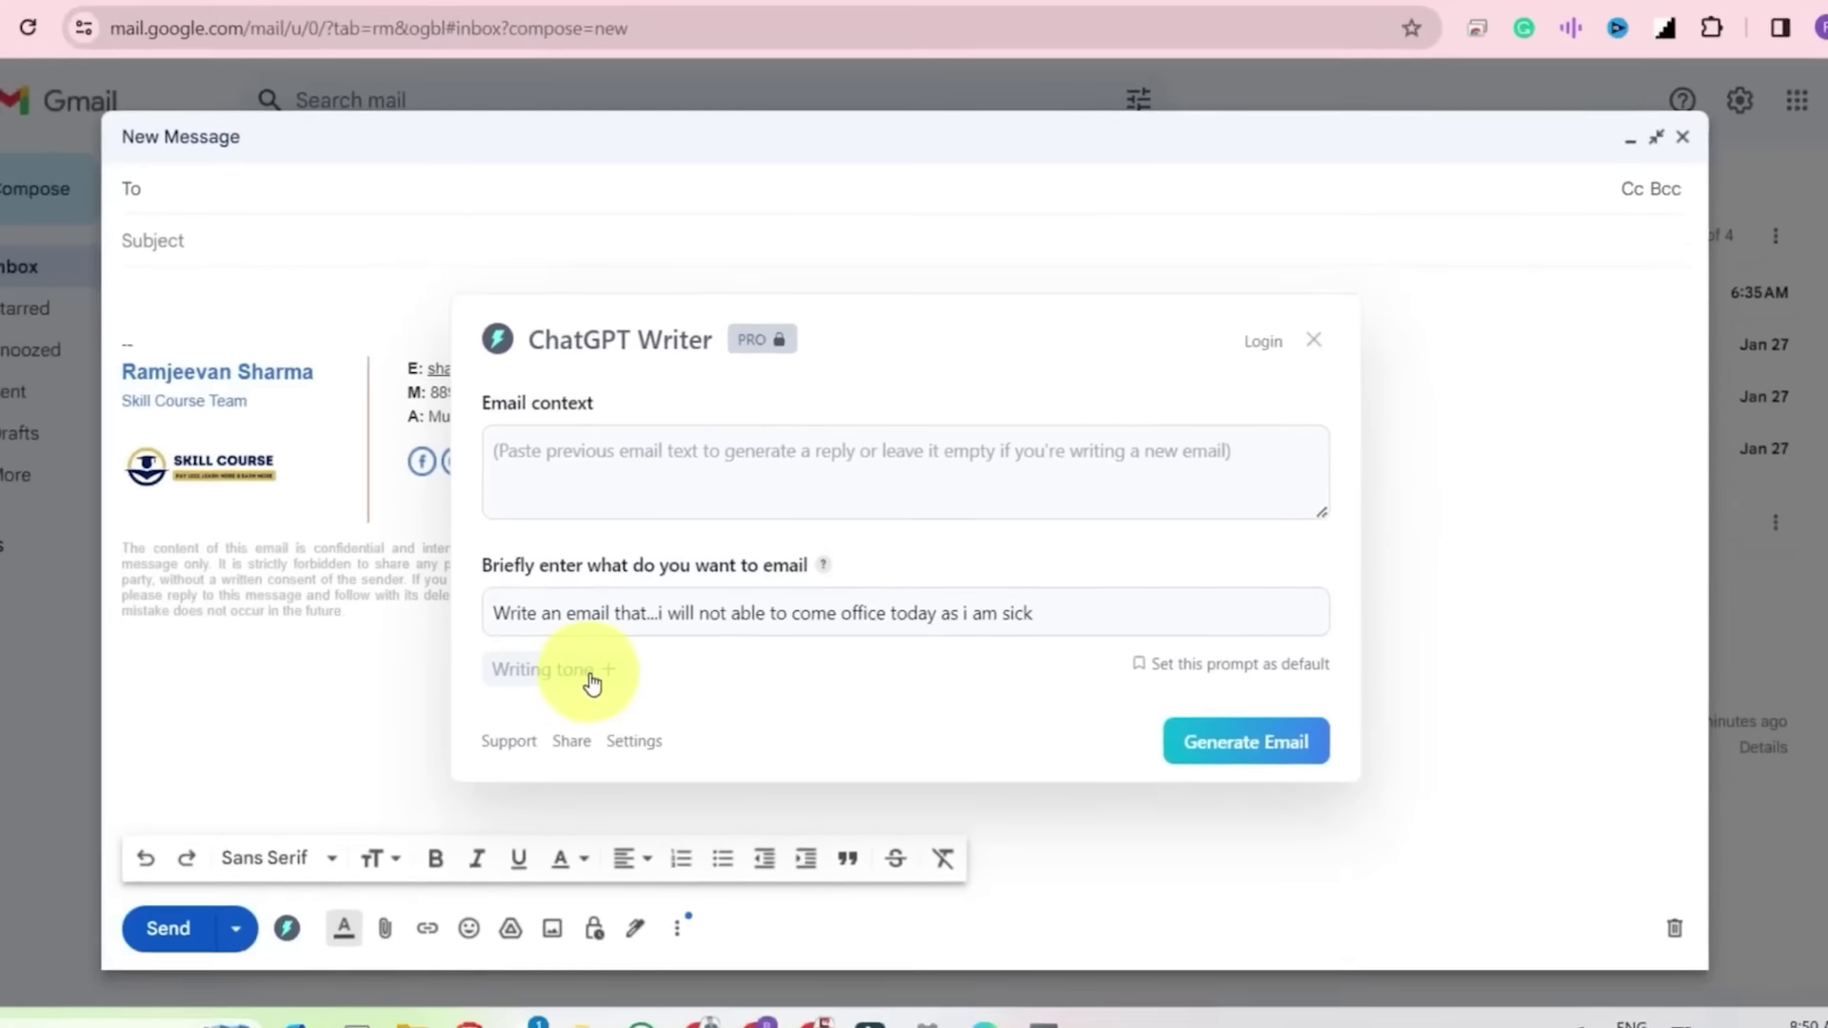
Set the writing tone to Professional and generate the email about missing office today due to sickness
left_click(616, 672)
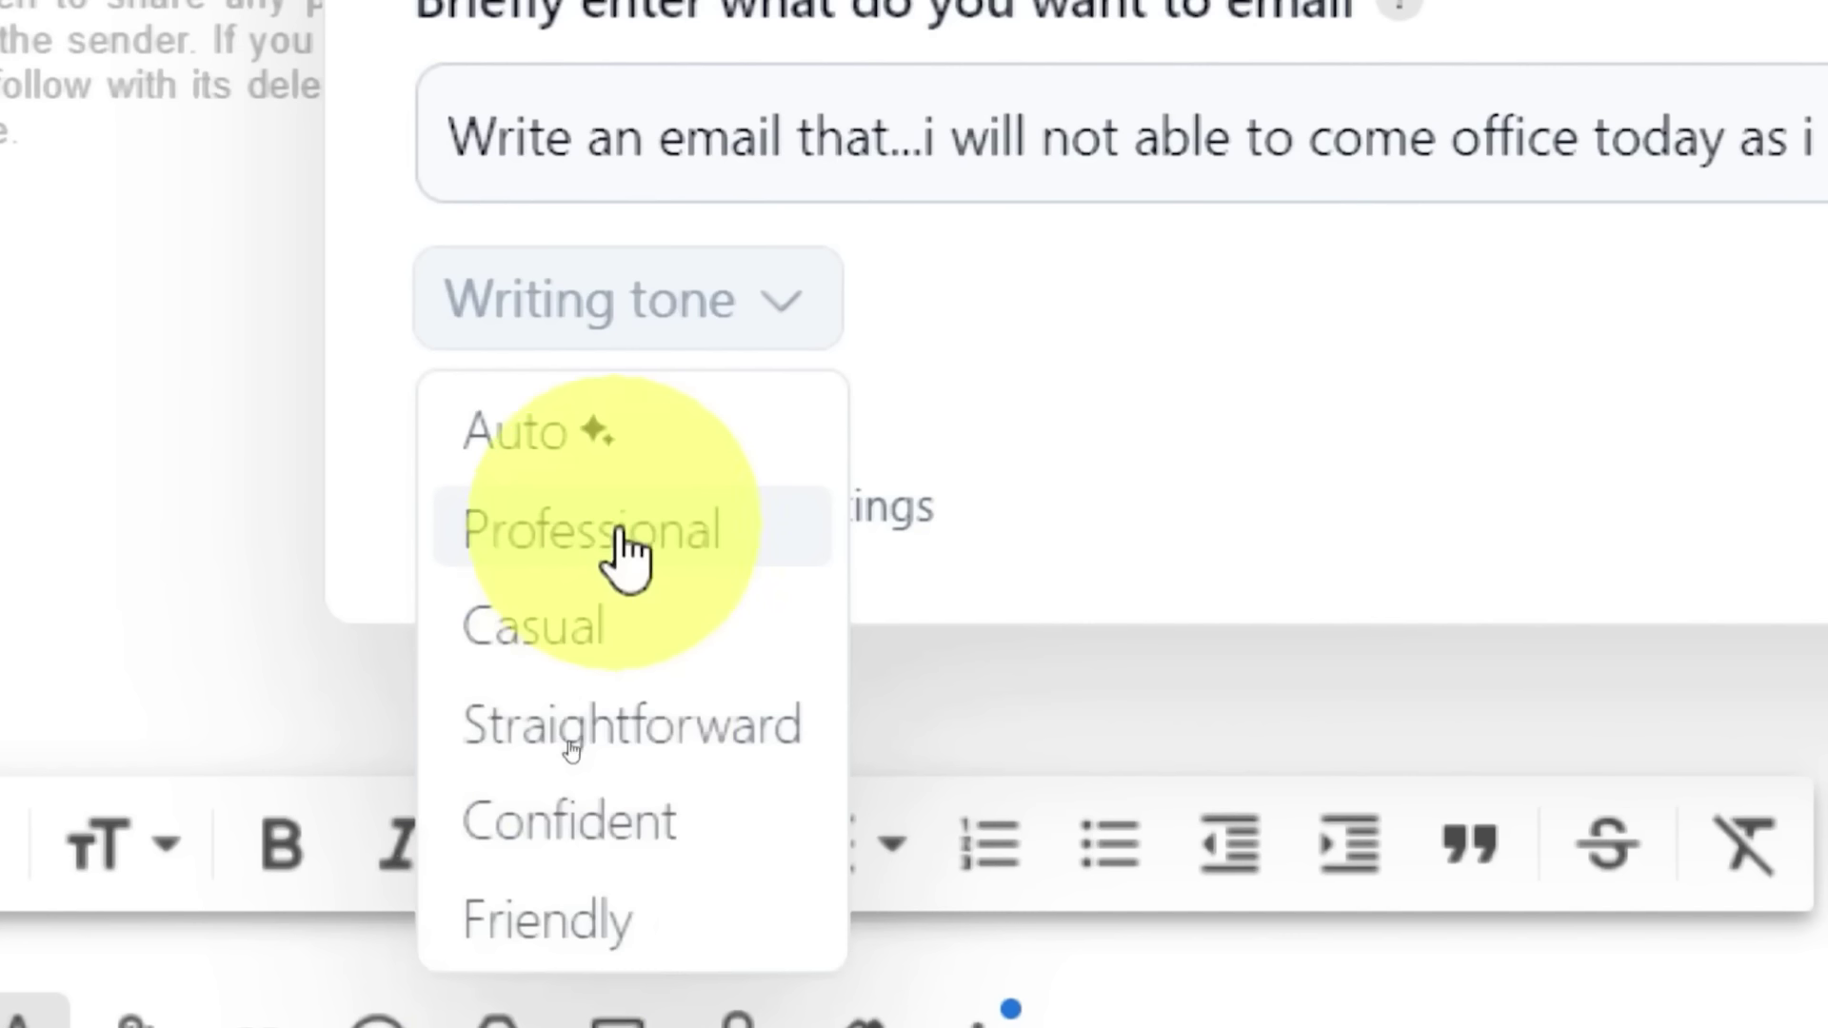
left_click(623, 543)
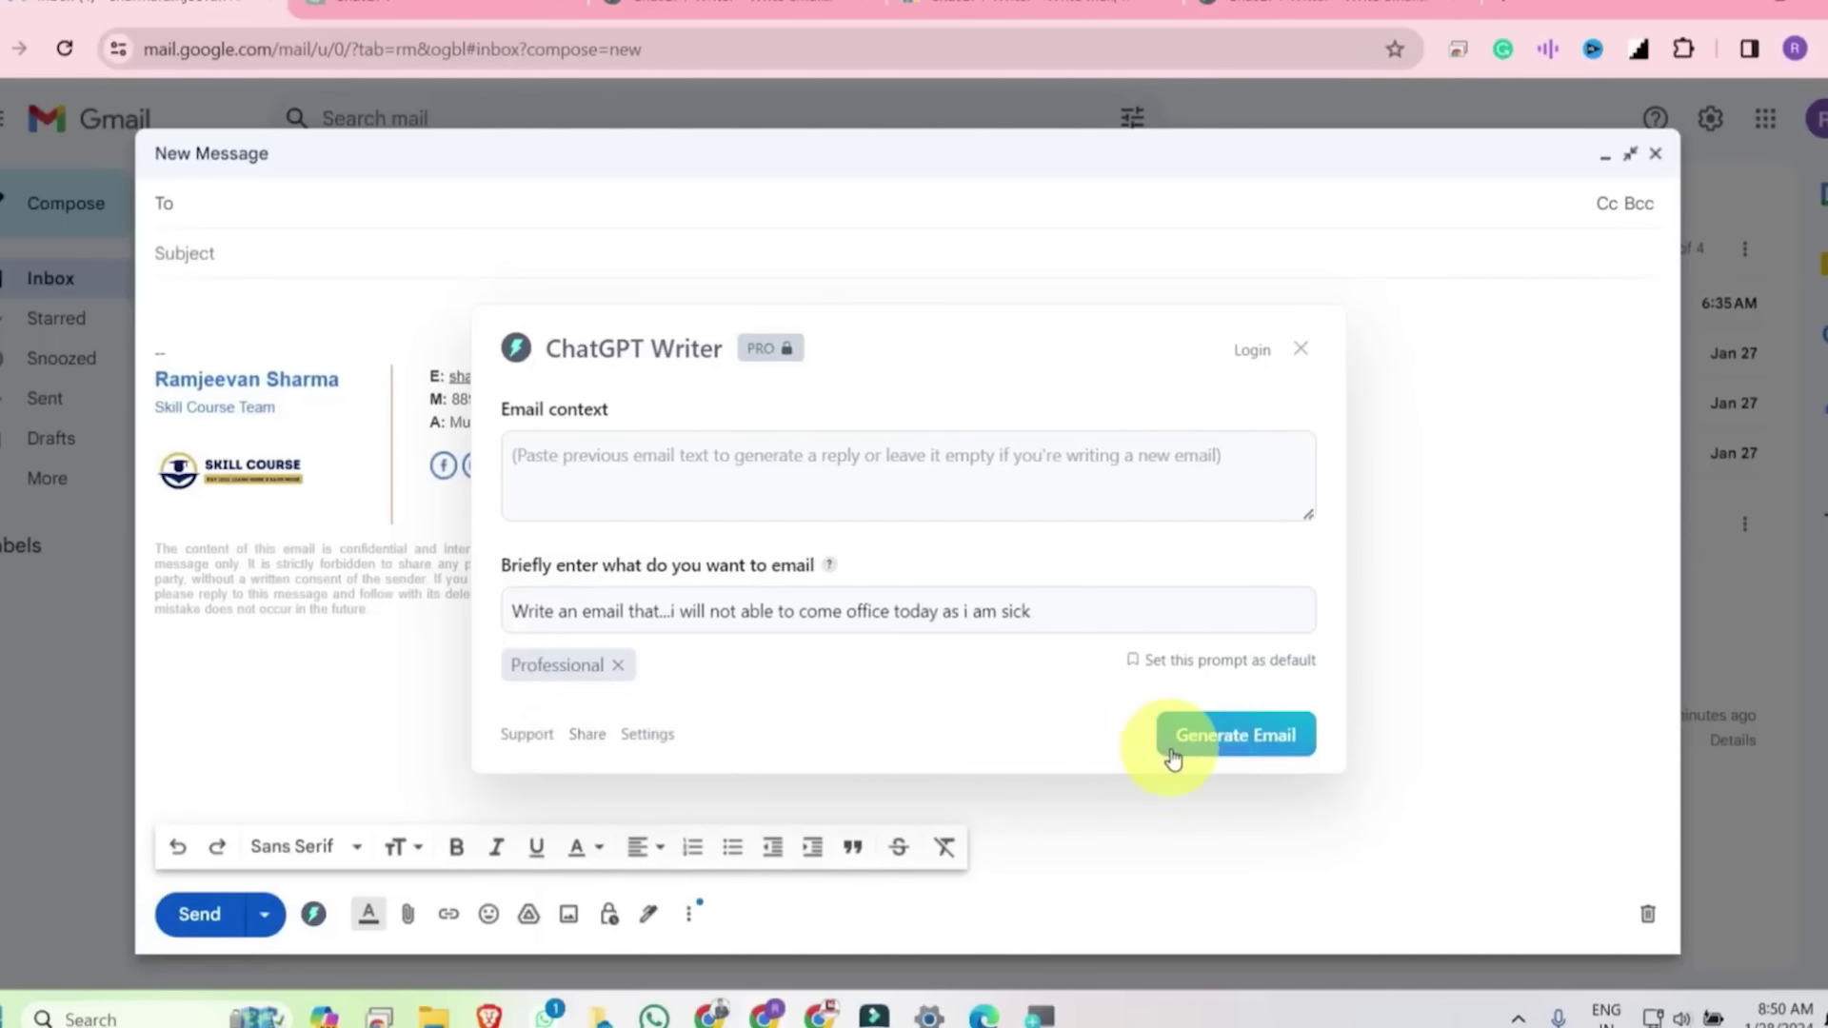
left_click(1241, 735)
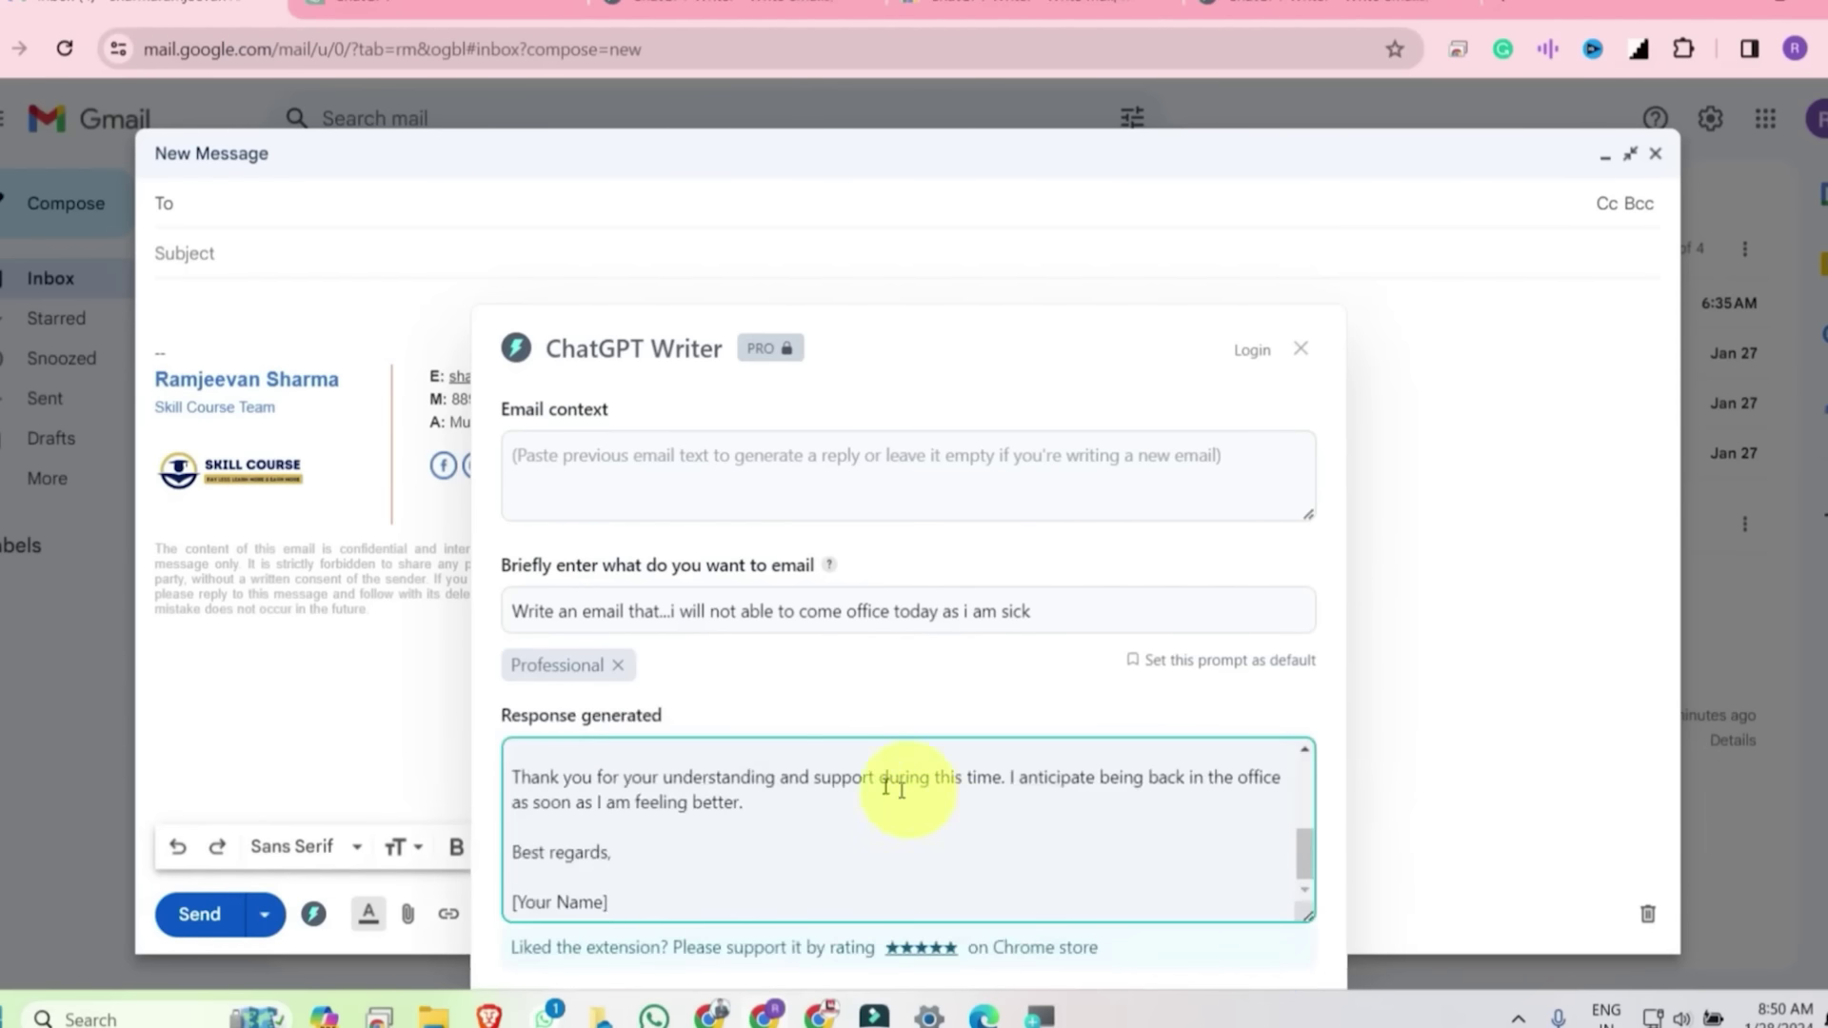
Review the generated sick-day response and insert it into the new message
scroll(729, 824, "up", 2)
scroll(729, 824, "up", 2)
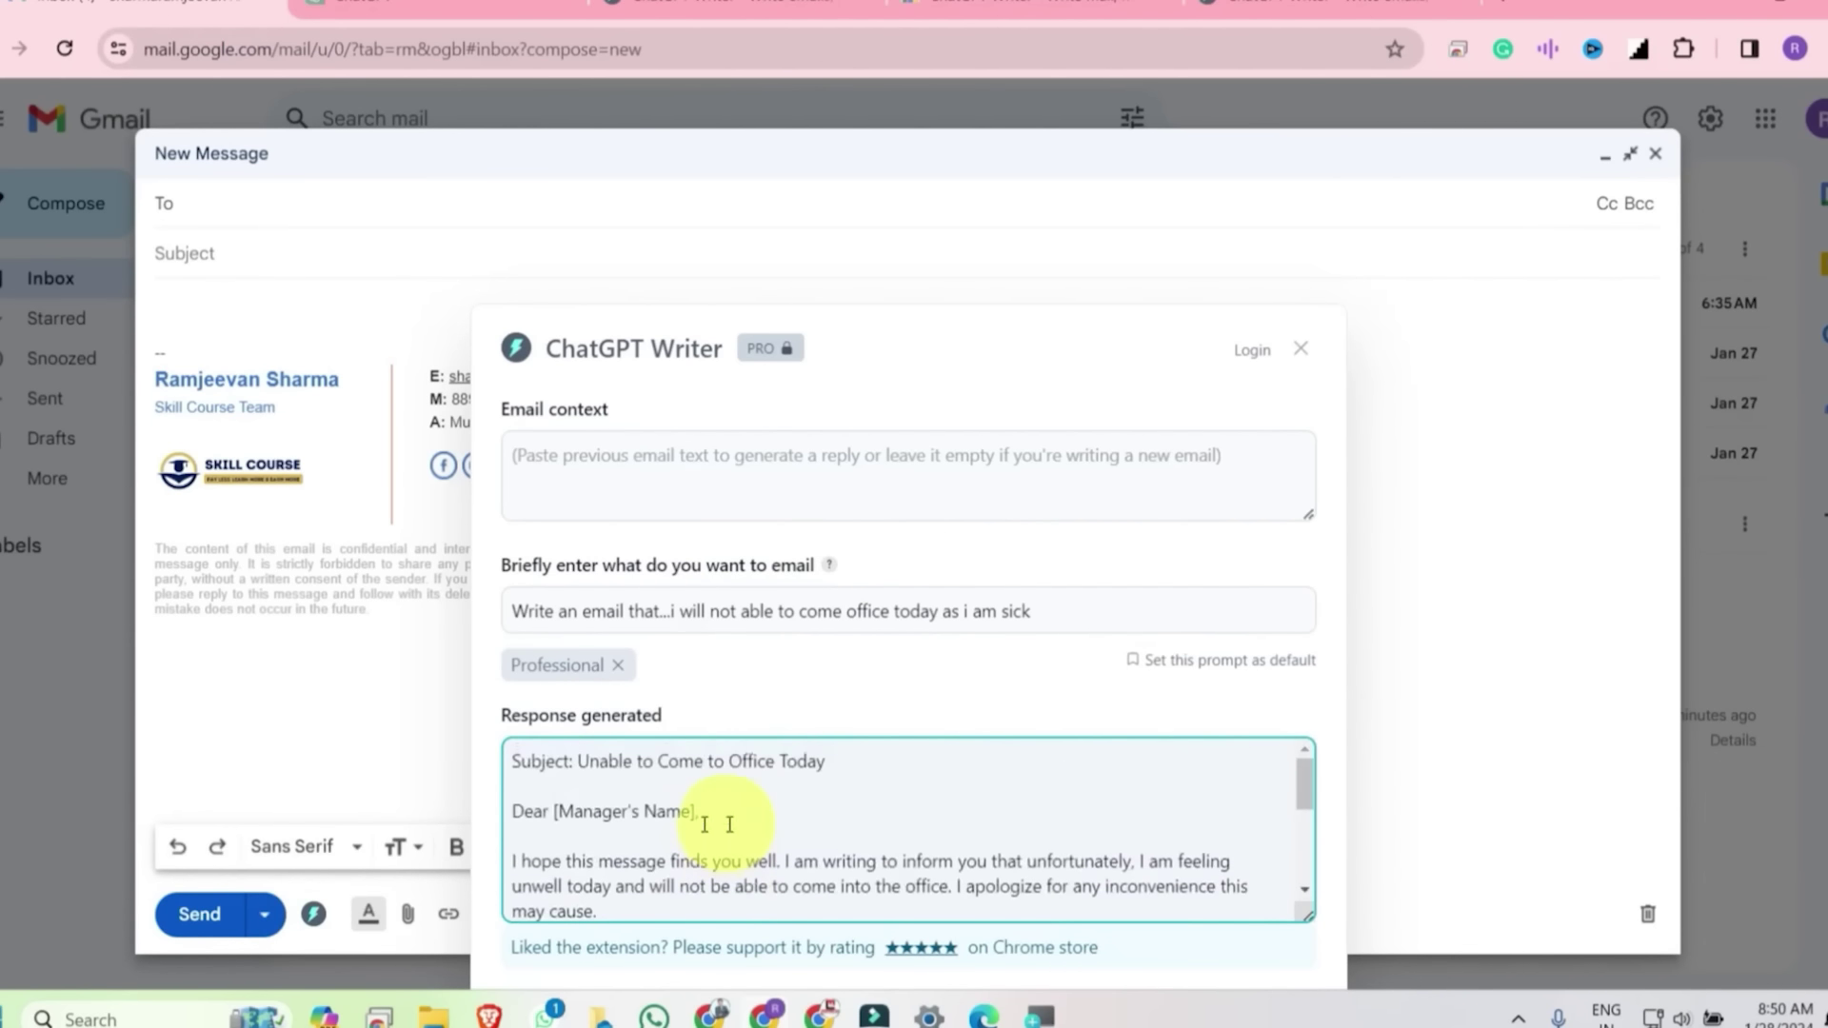
scroll(889, 773, "down", 5)
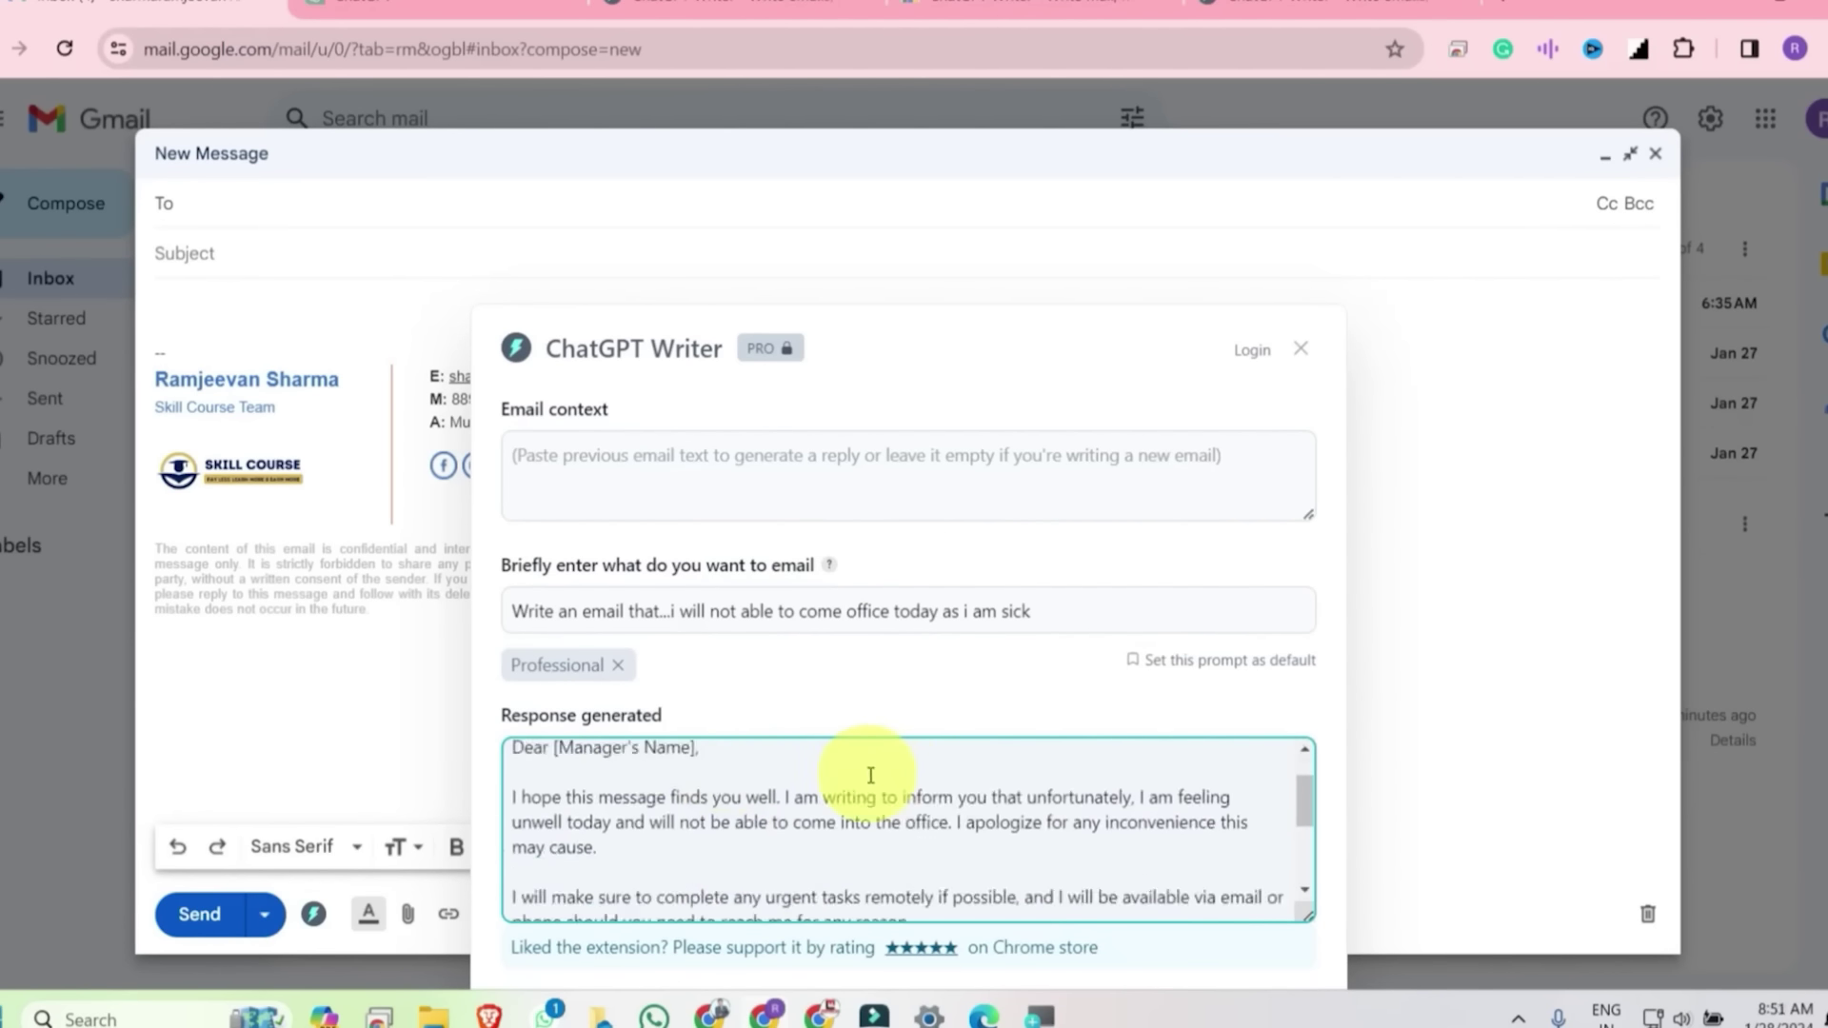
key("ctrl+minus")
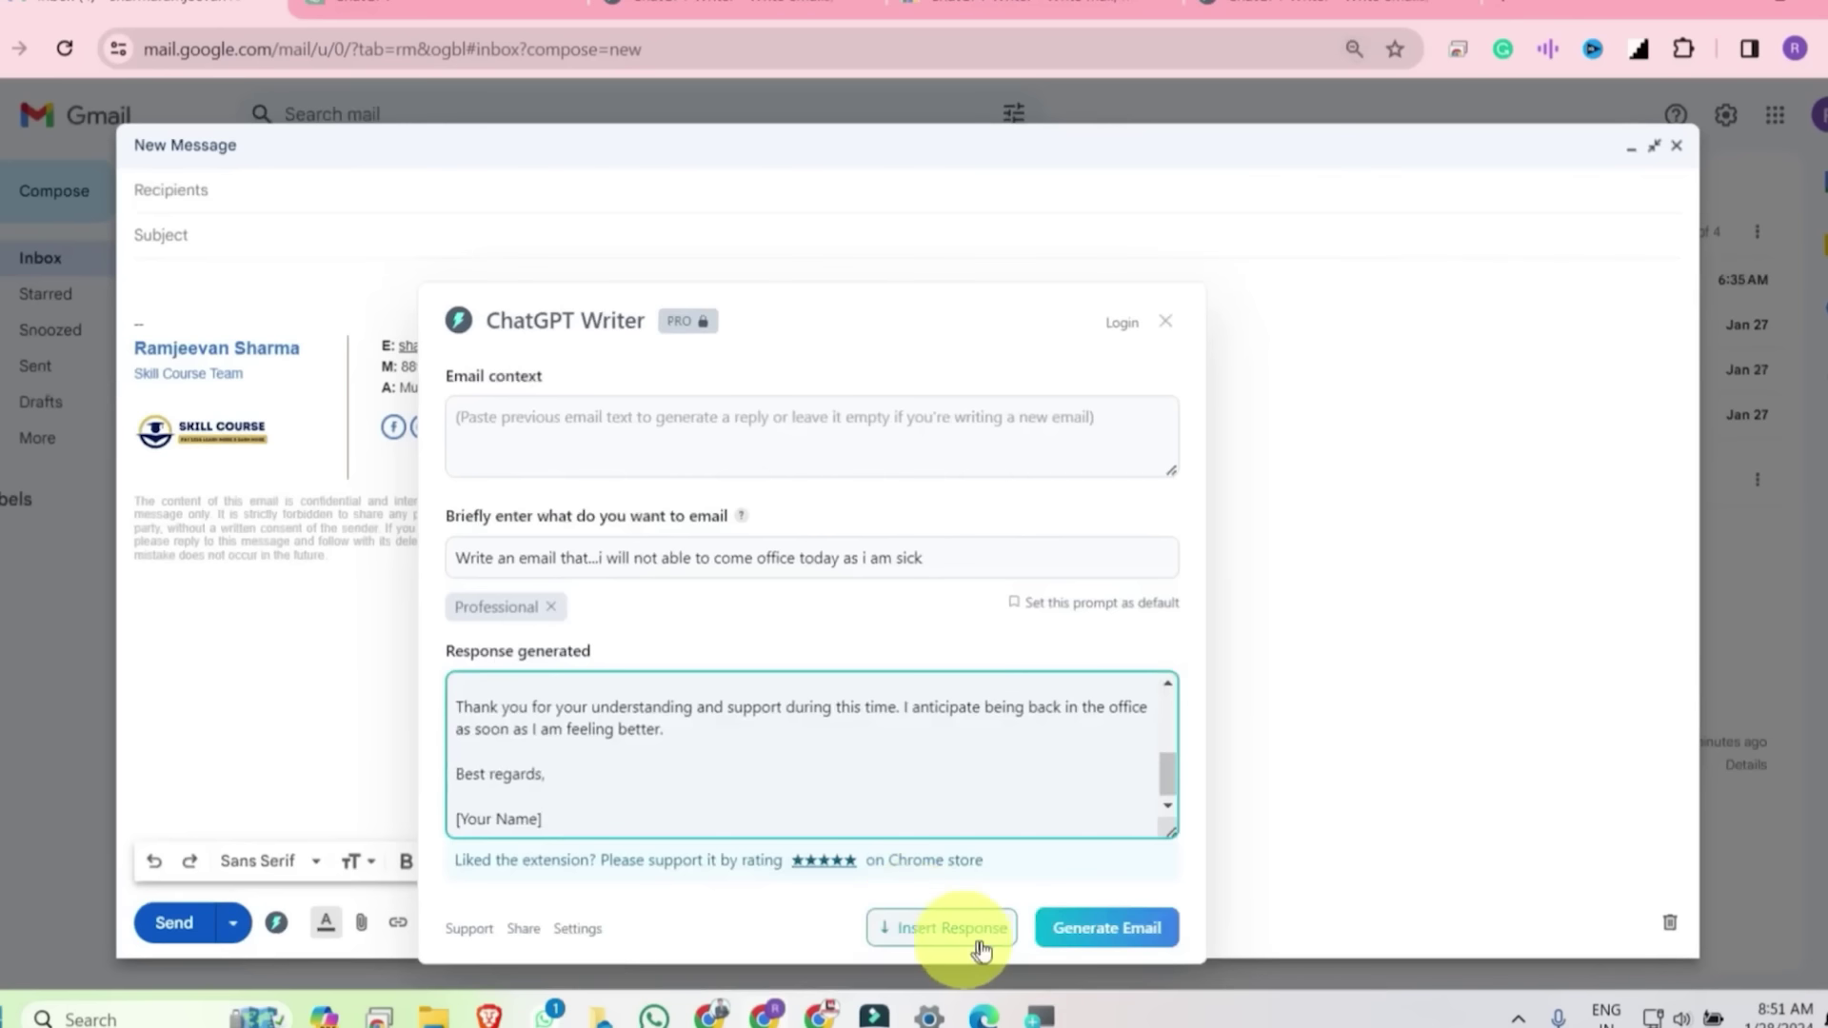
left_click(929, 929)
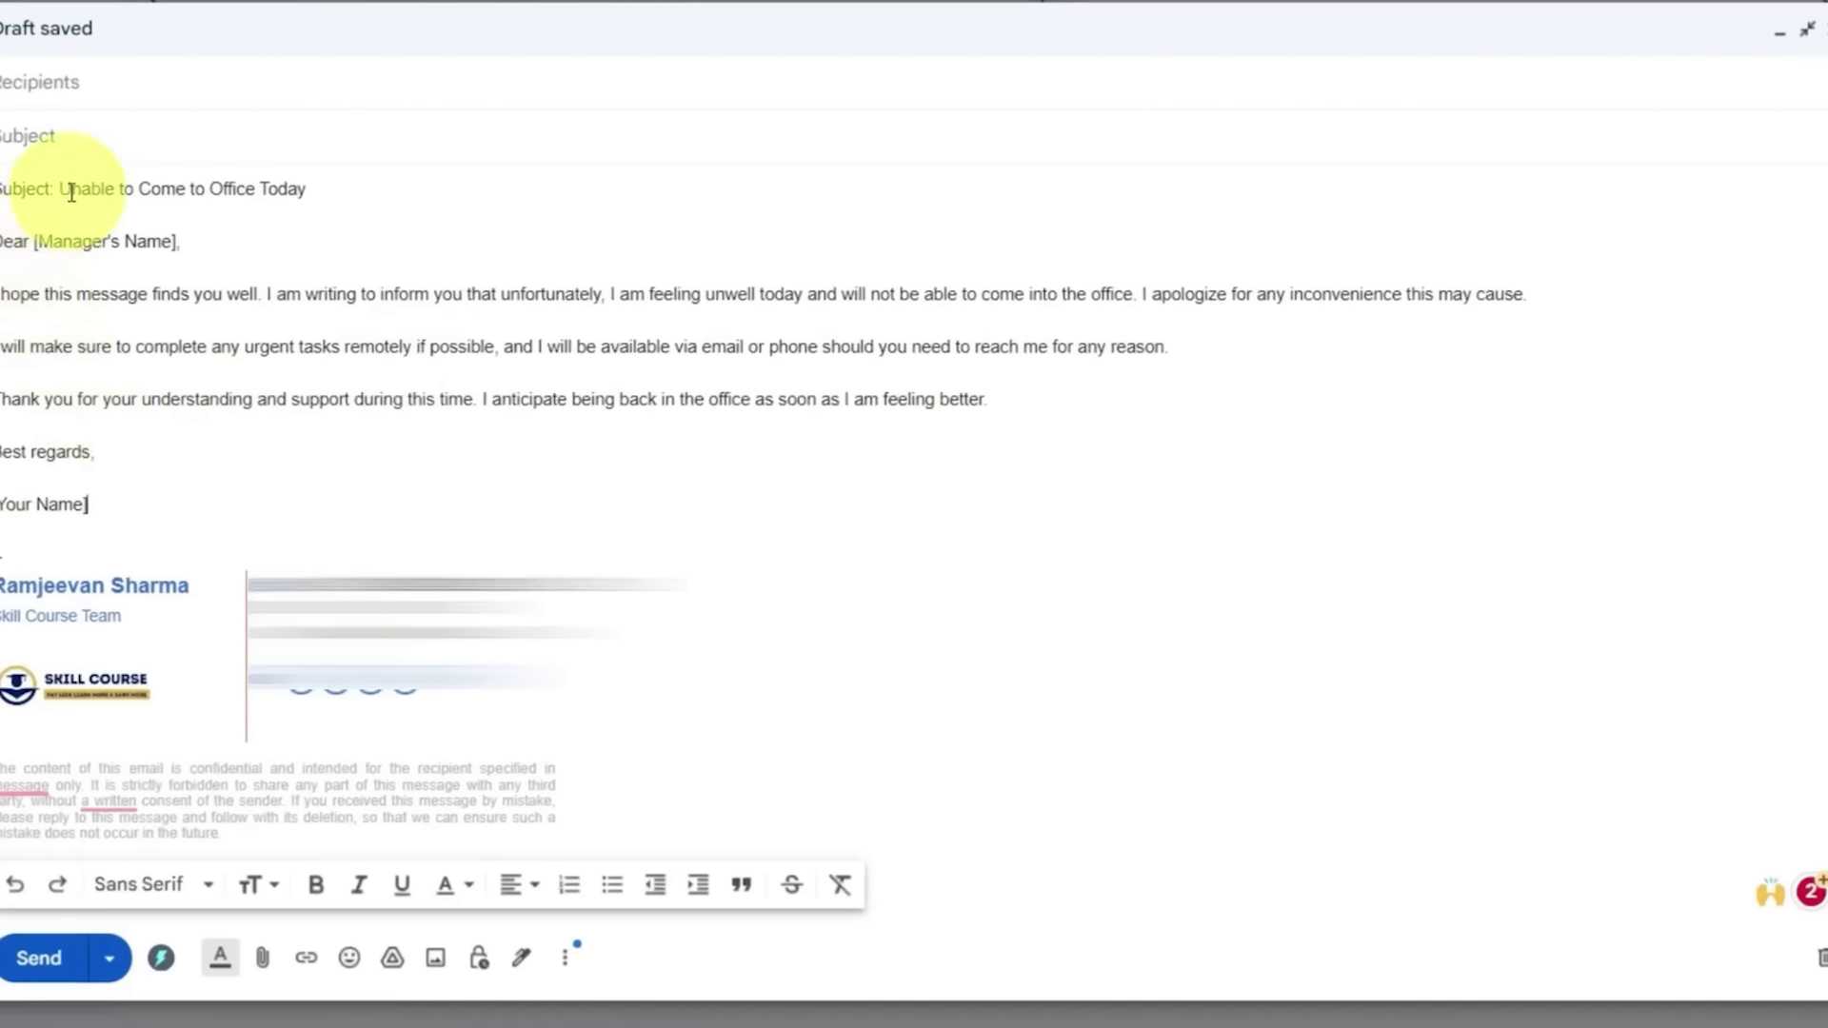
Copy "Unable to Come to Office Today" from the body into the email subject and delete the subject line from the body
left_click_drag(59, 189, 306, 190)
key("ctrl+c")
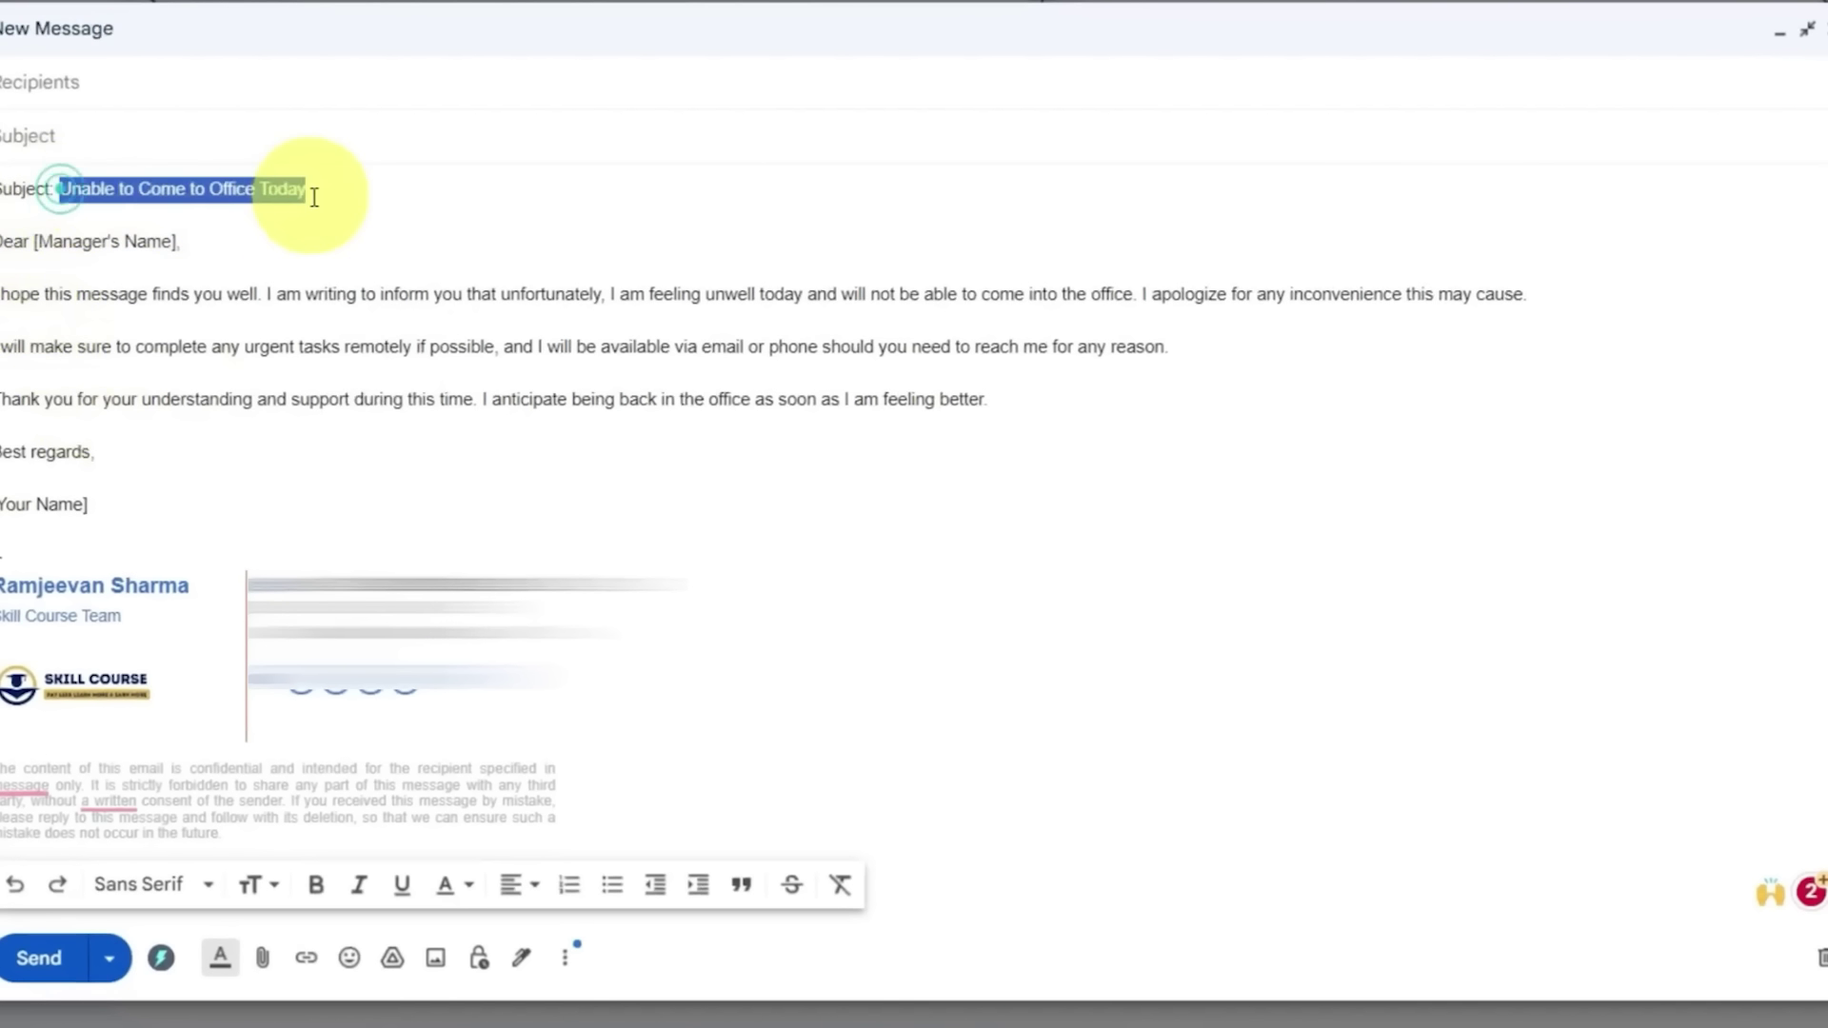
left_click(70, 122)
key("ctrl+v")
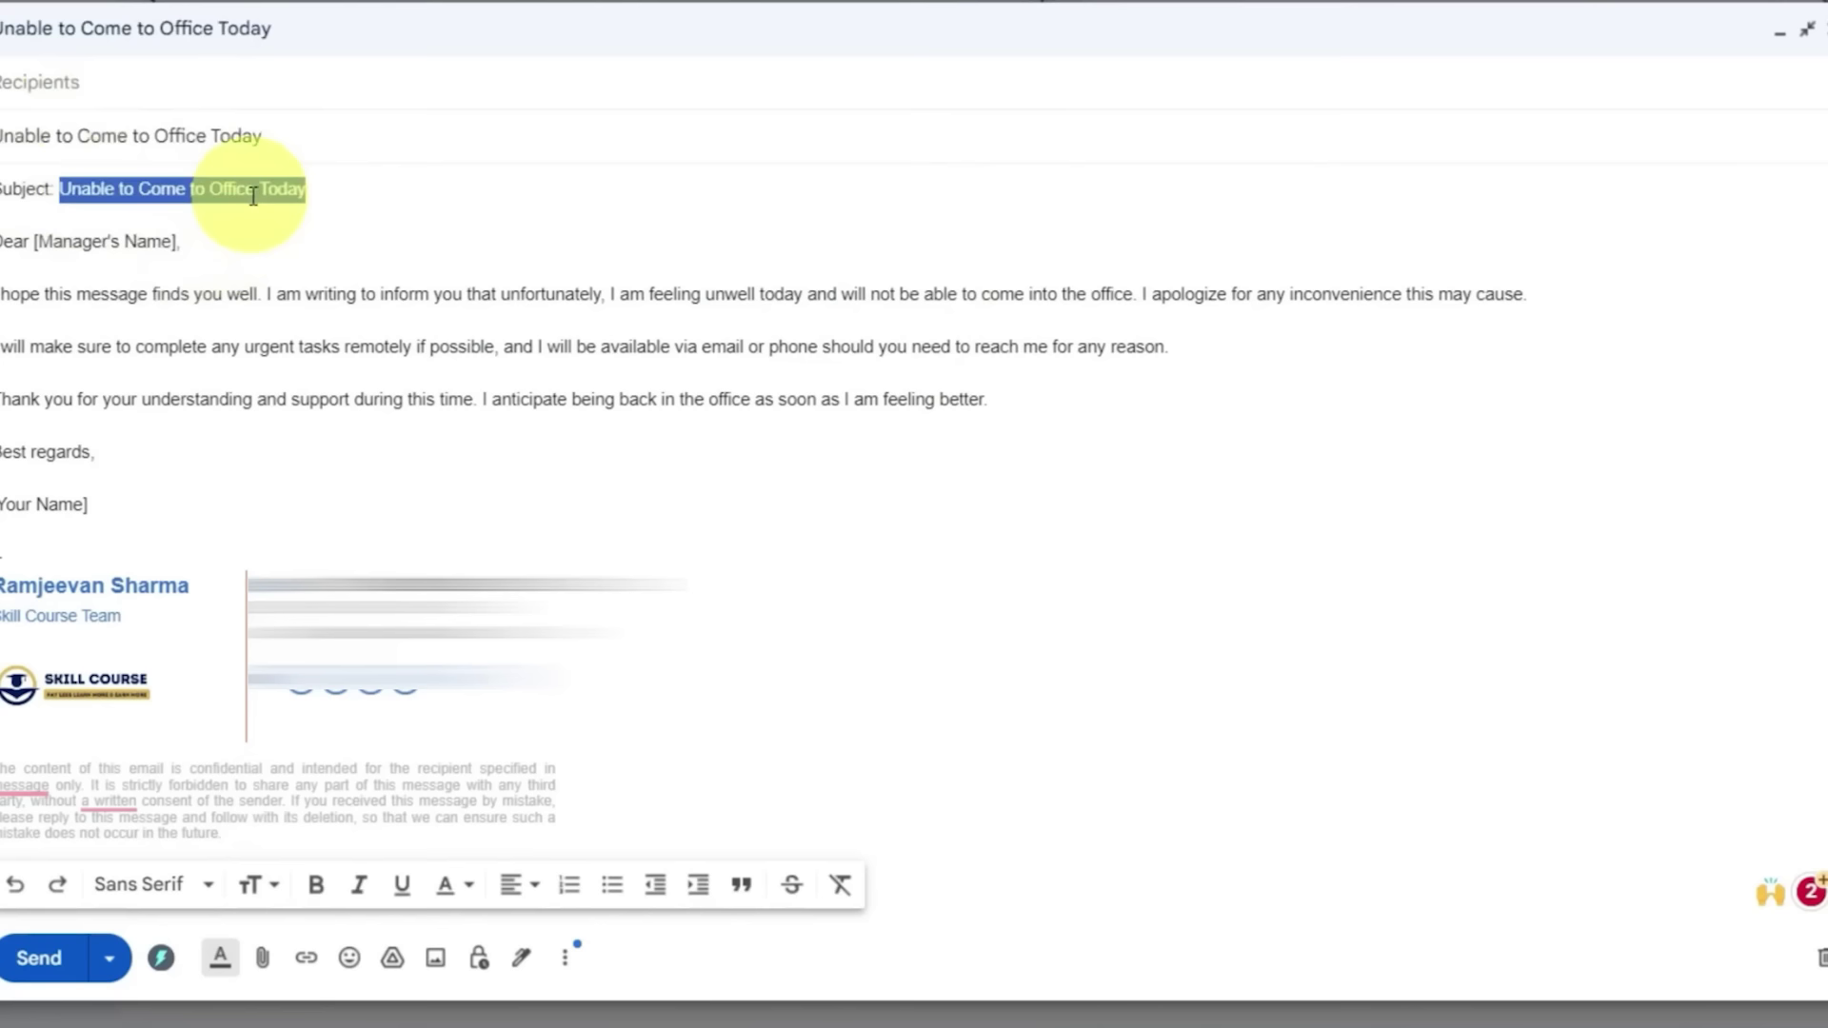
triple_click(254, 196)
key("BackSpace")
Add the first suggested contact matching "learn" as the email recipient
left_click(96, 82)
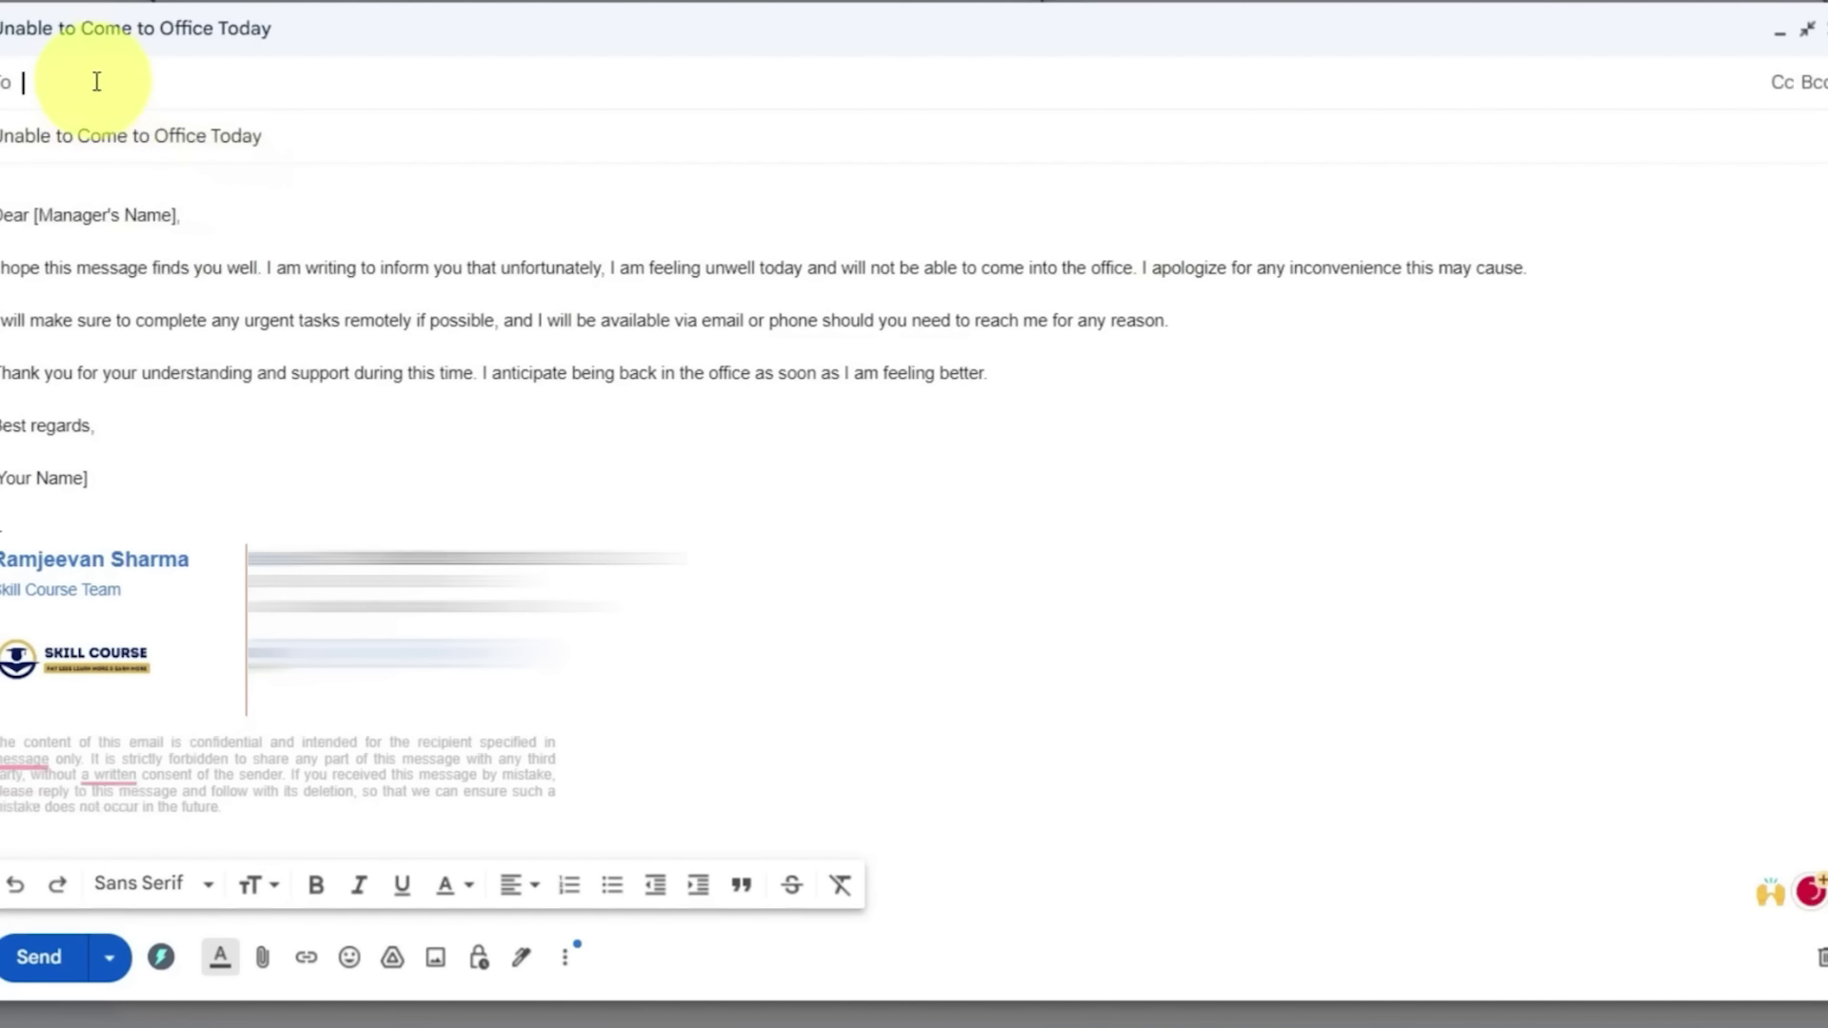
type("learn")
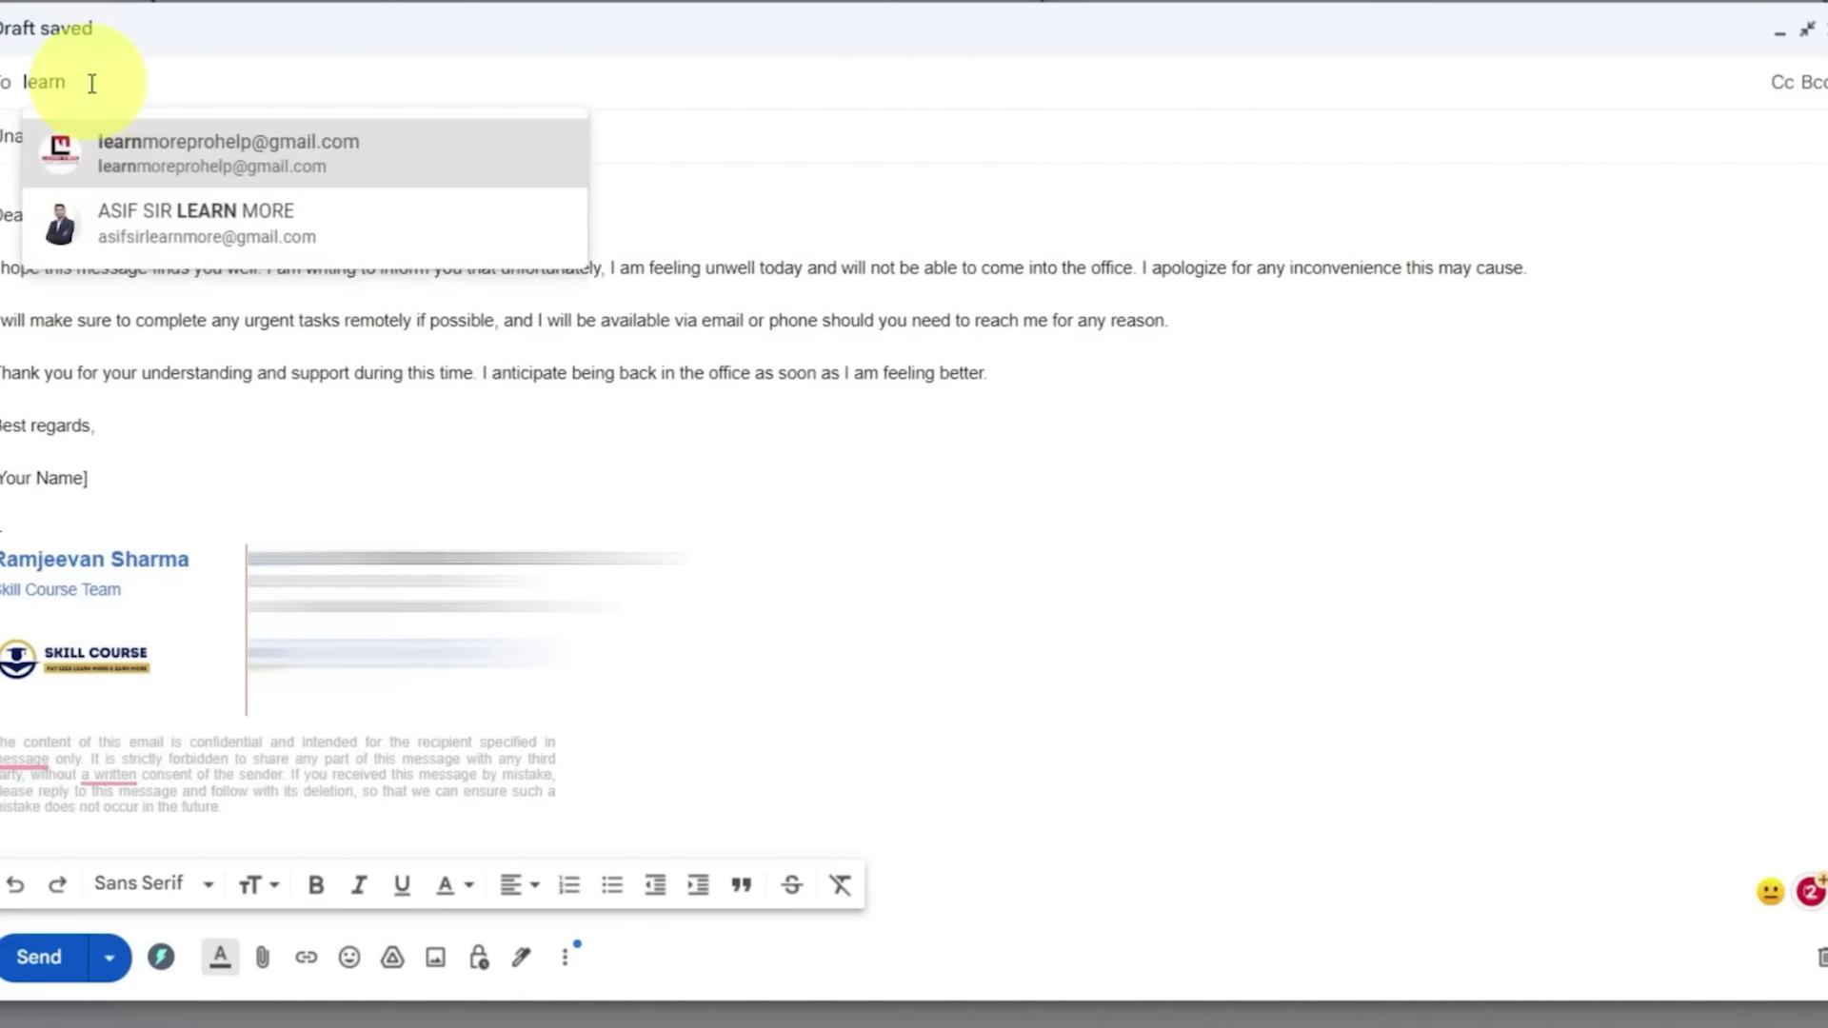
left_click(227, 164)
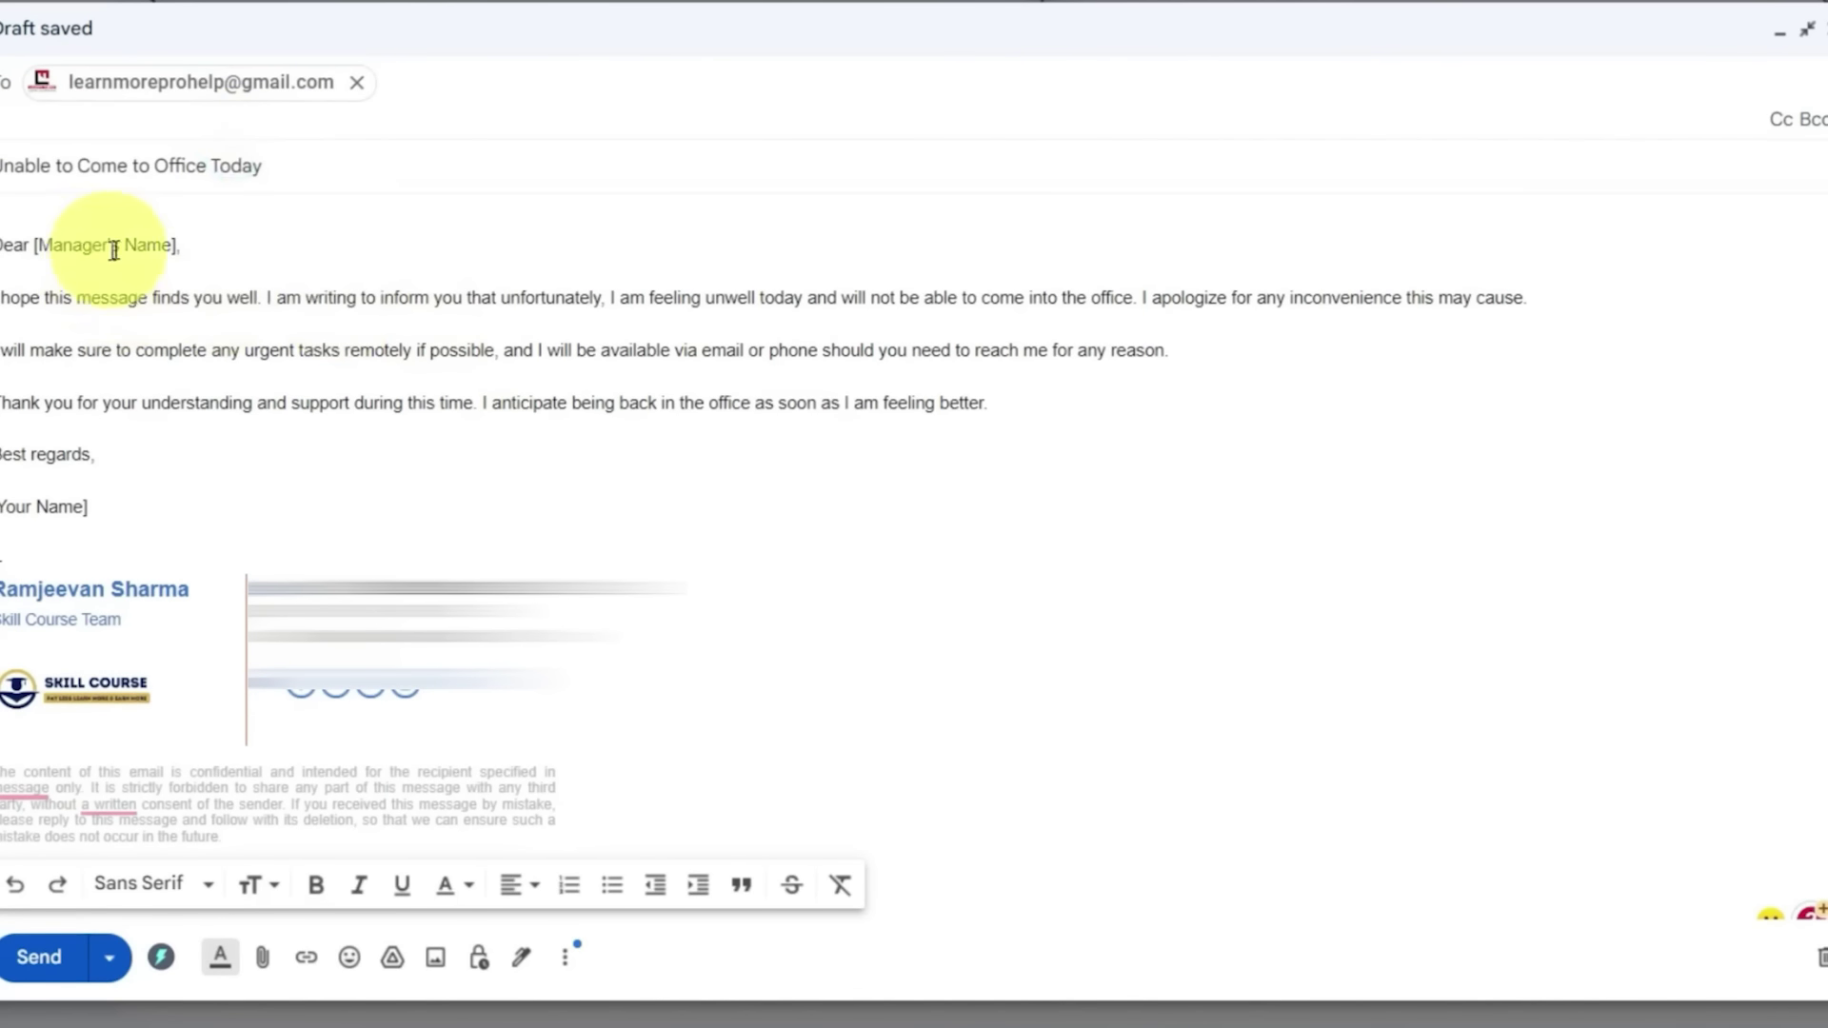
Remove the blank line above the greeting in the message body
left_click(190, 217)
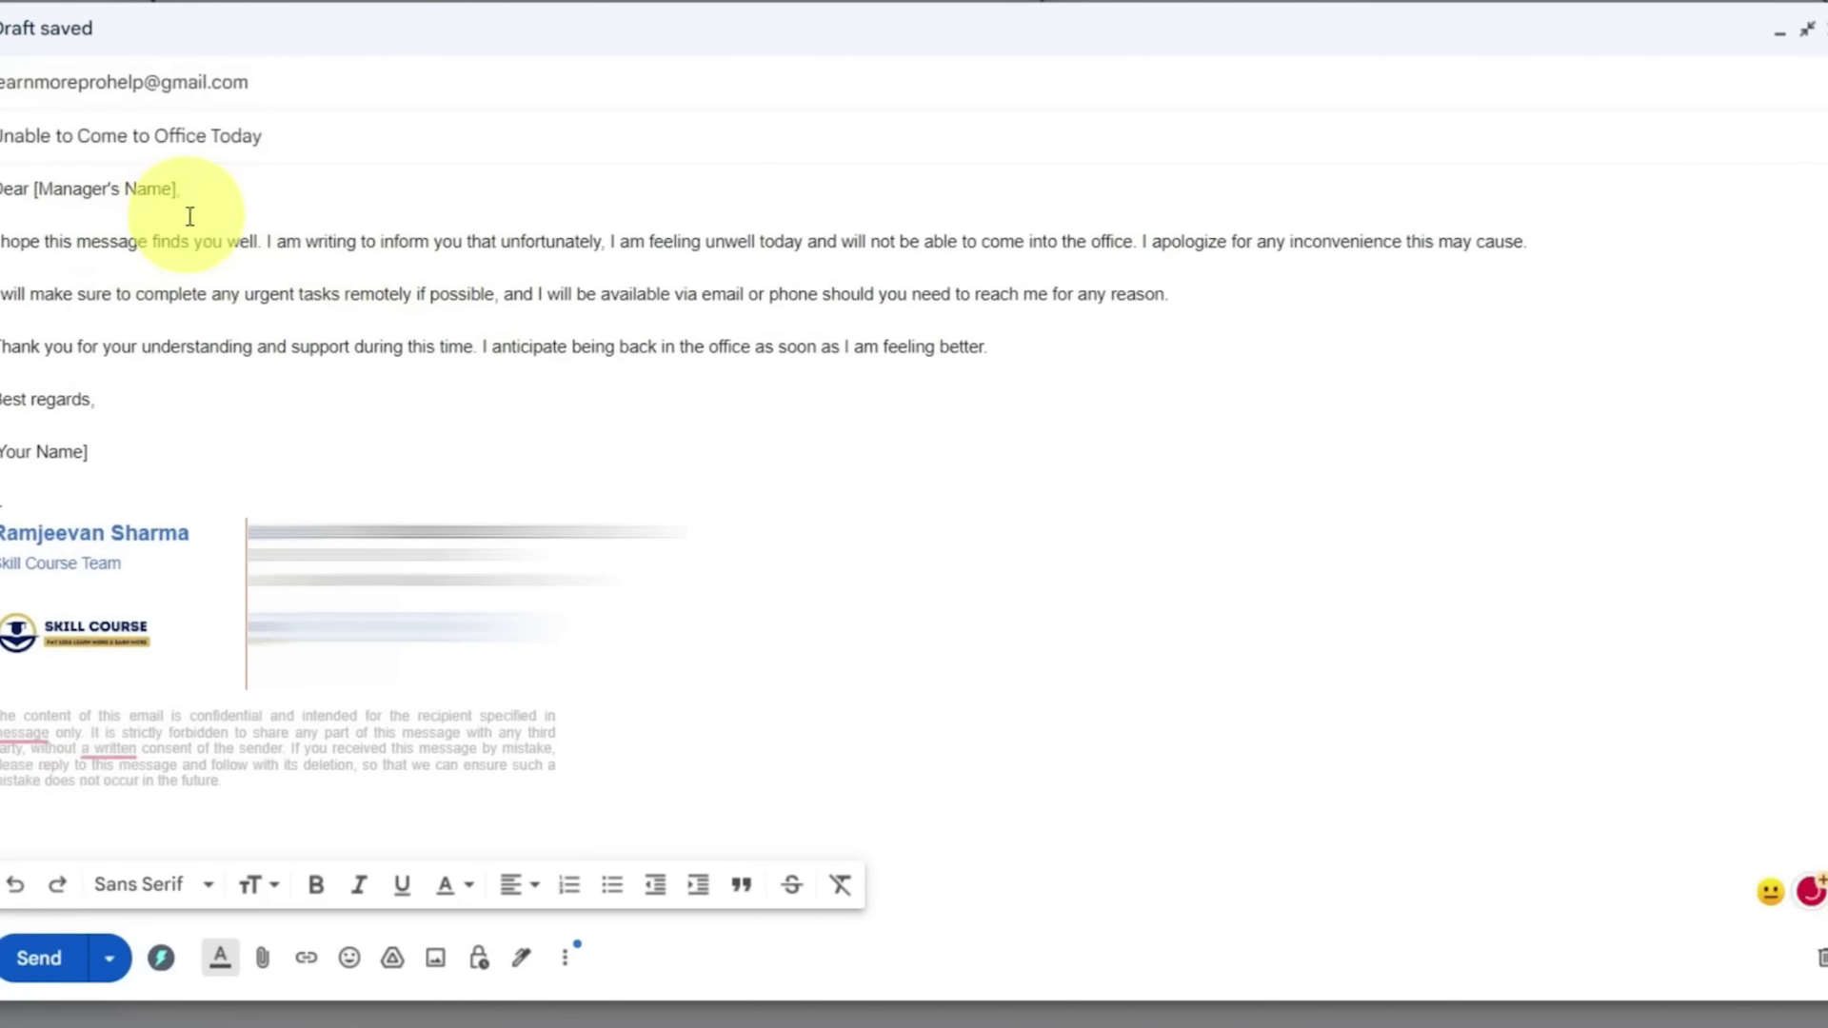
key("Right")
key("Right")
key("Right")
key("Right")
key("Right")
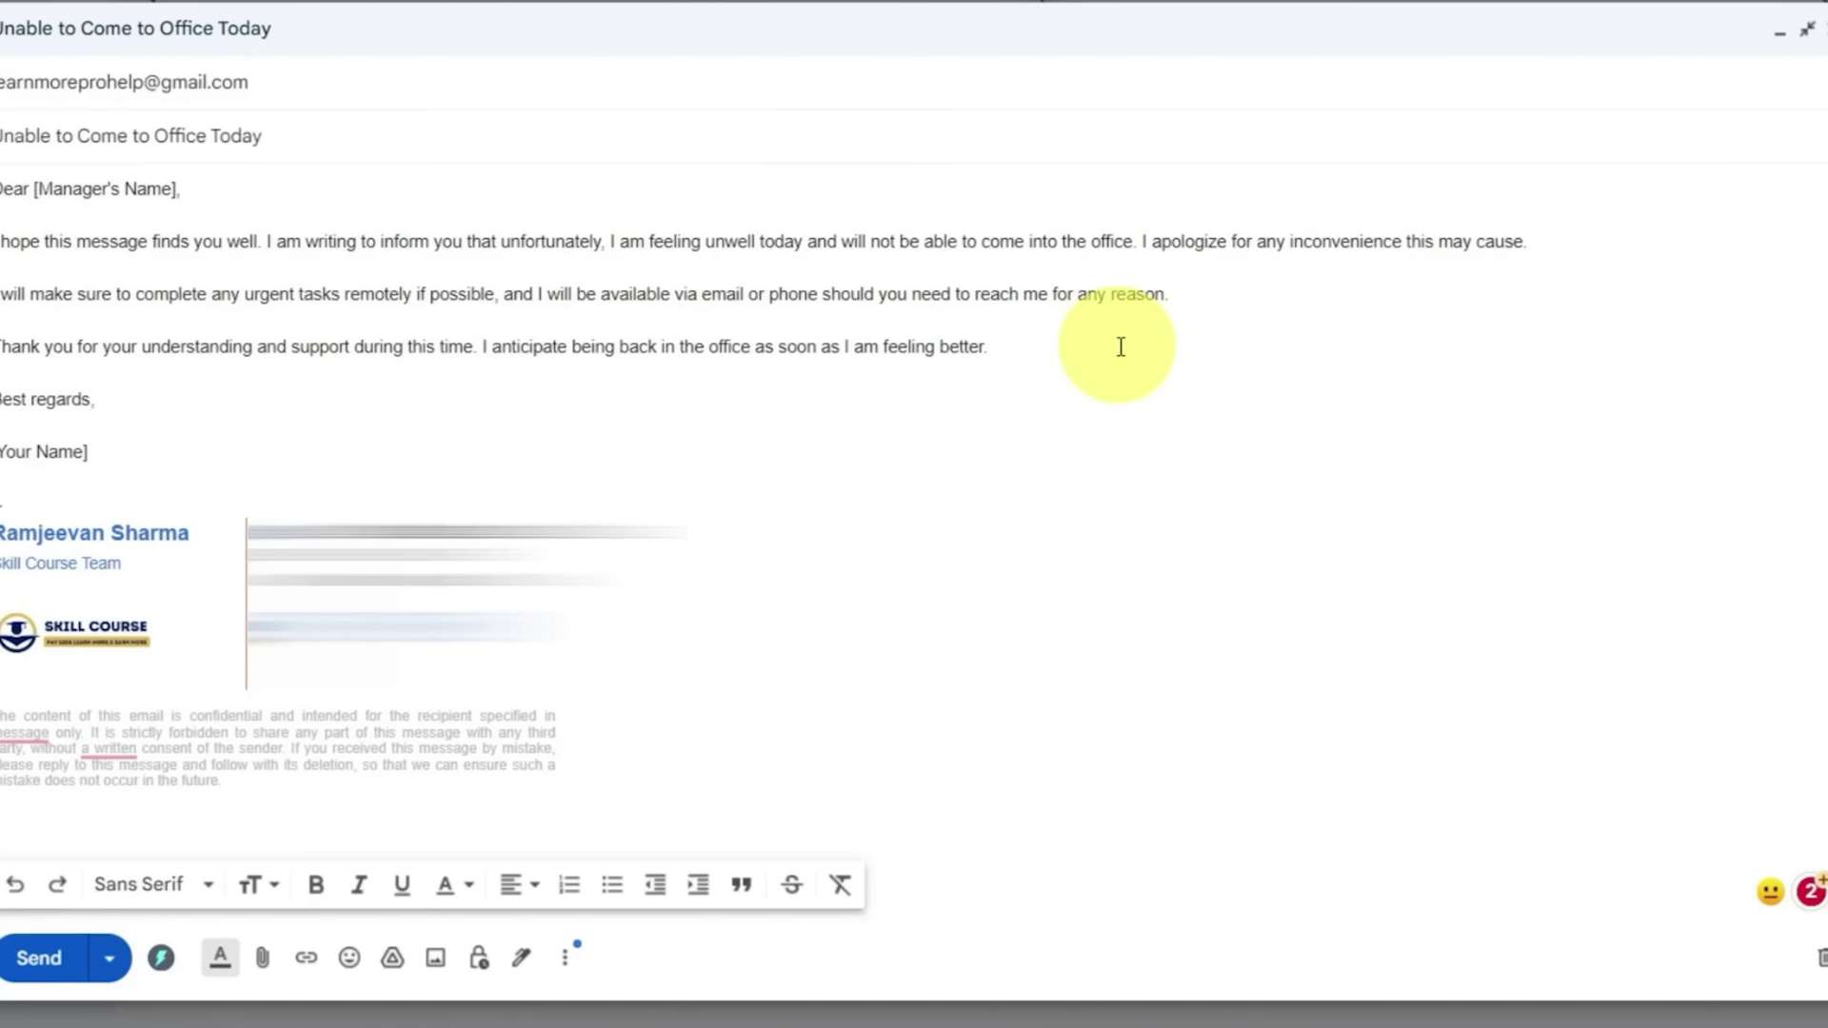
Reopen ChatGPT Writer and generate another version of the sick-day email from the same prompt
left_click(161, 957)
left_click(1076, 630)
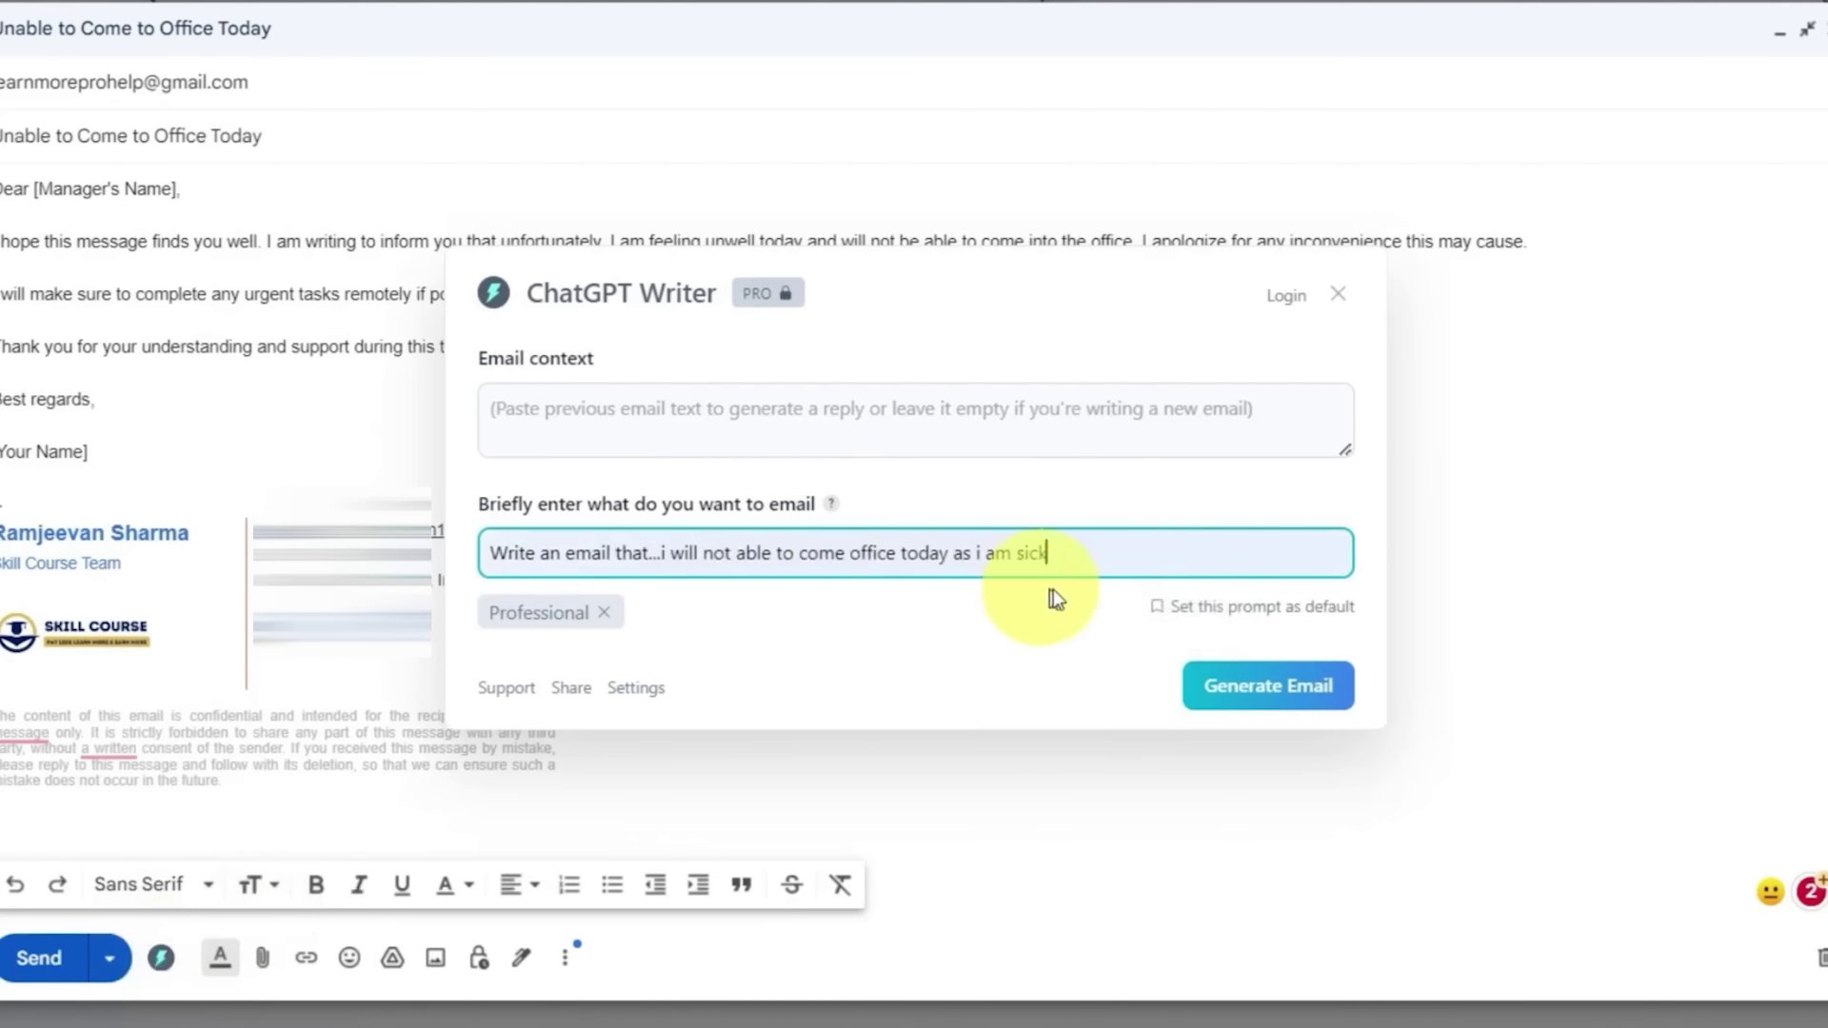
left_click(1242, 688)
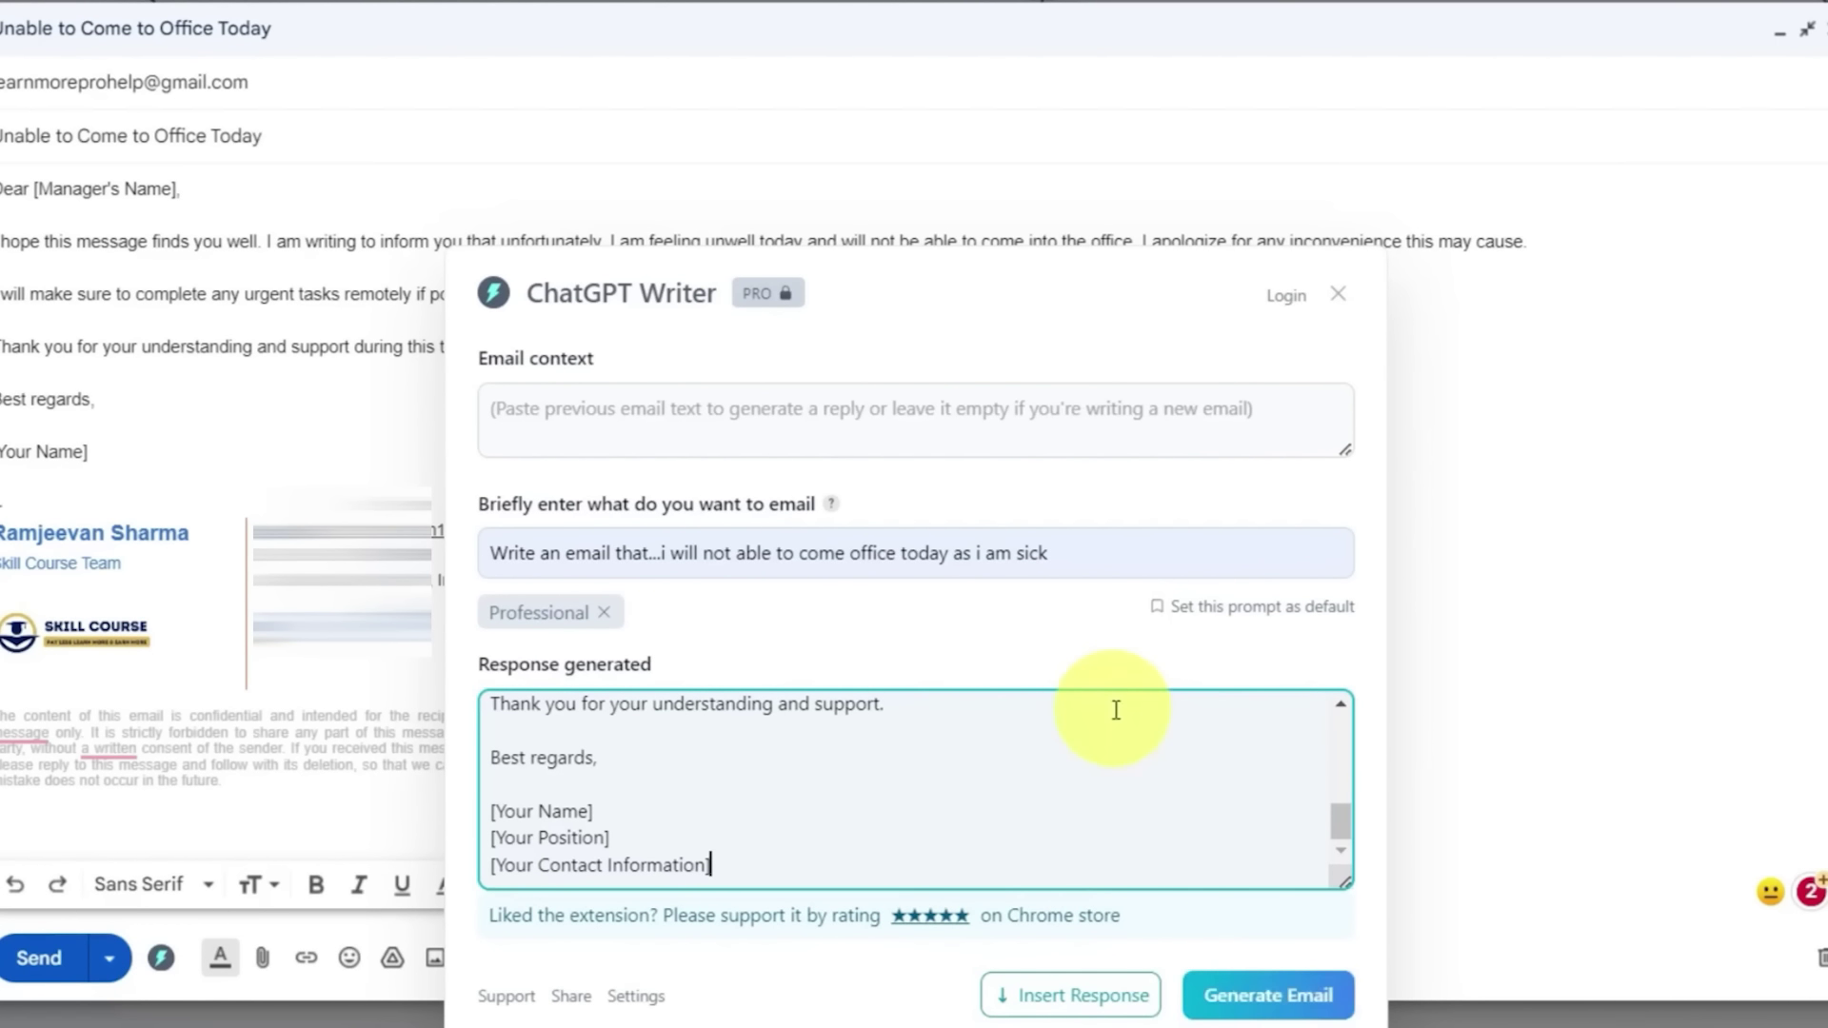
Change the prompt to say tomorrow is holiday and office will be closed, but sale is live and a named colleague will be available, and generate the email
left_click_drag(663, 553, 1113, 553)
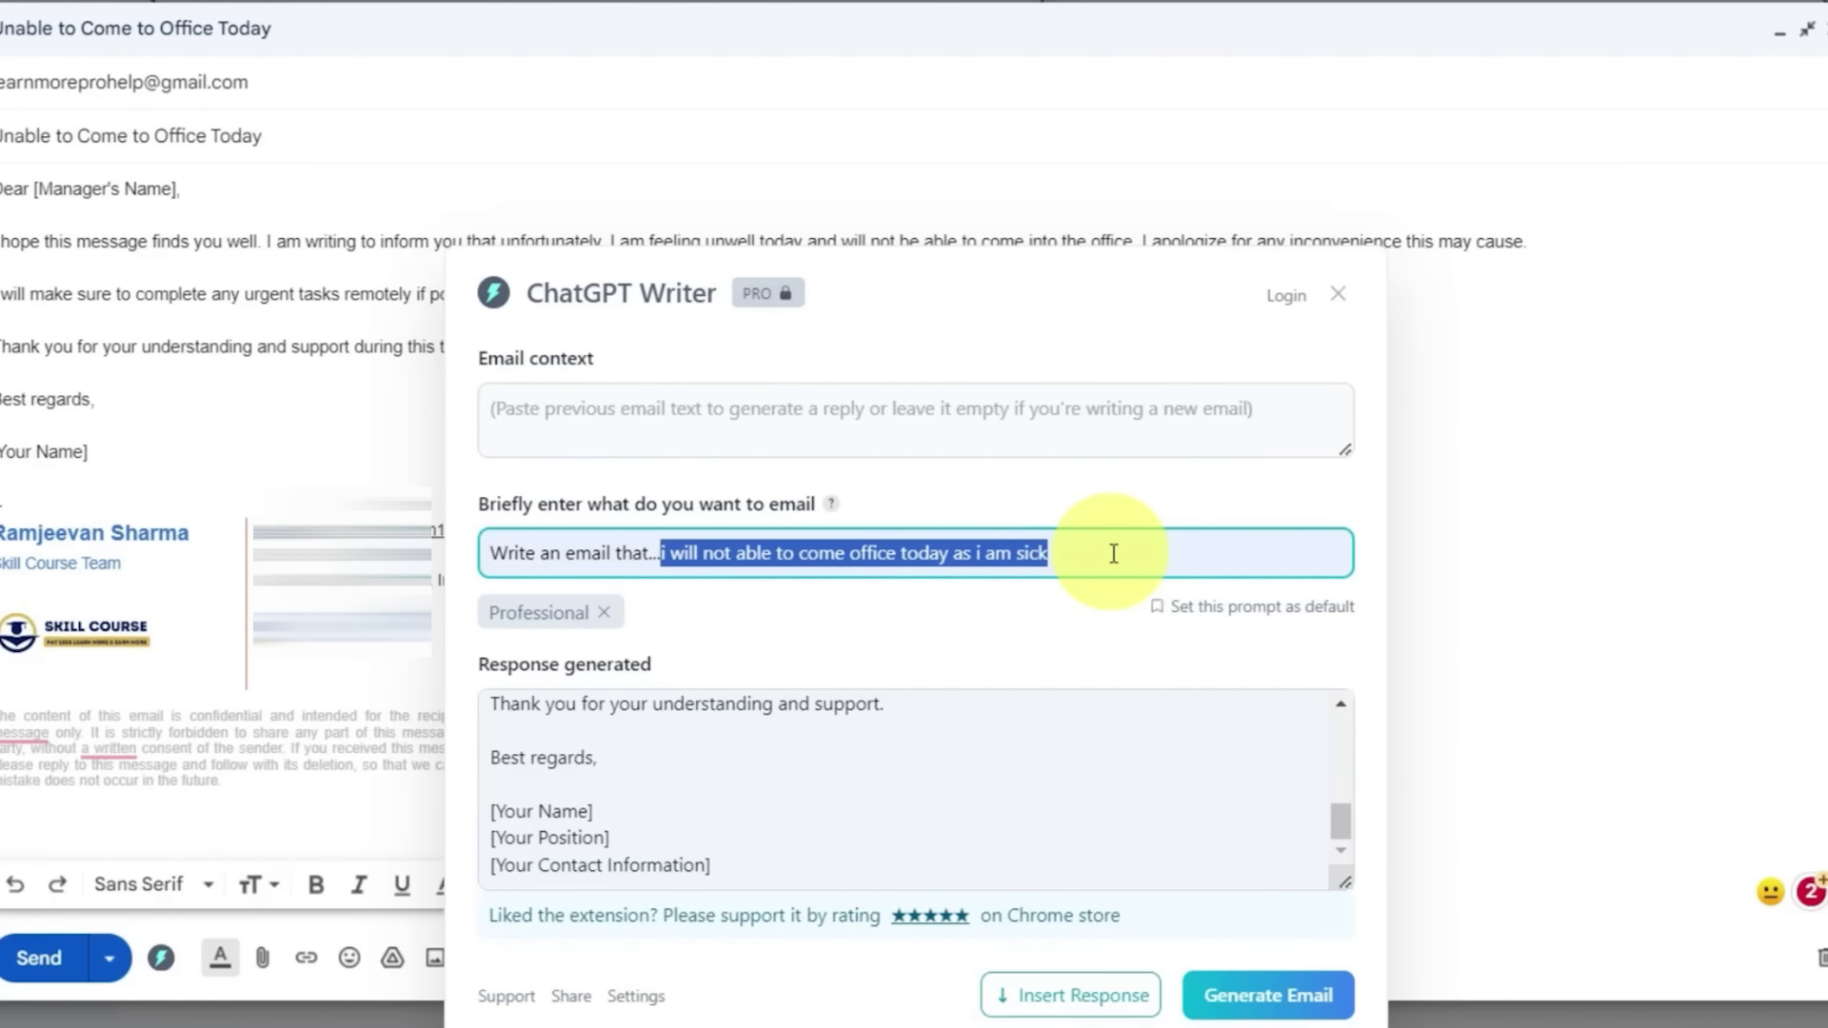
type("tomorrow is holiday and office will be closed, but sale is live and Jignesh will be available")
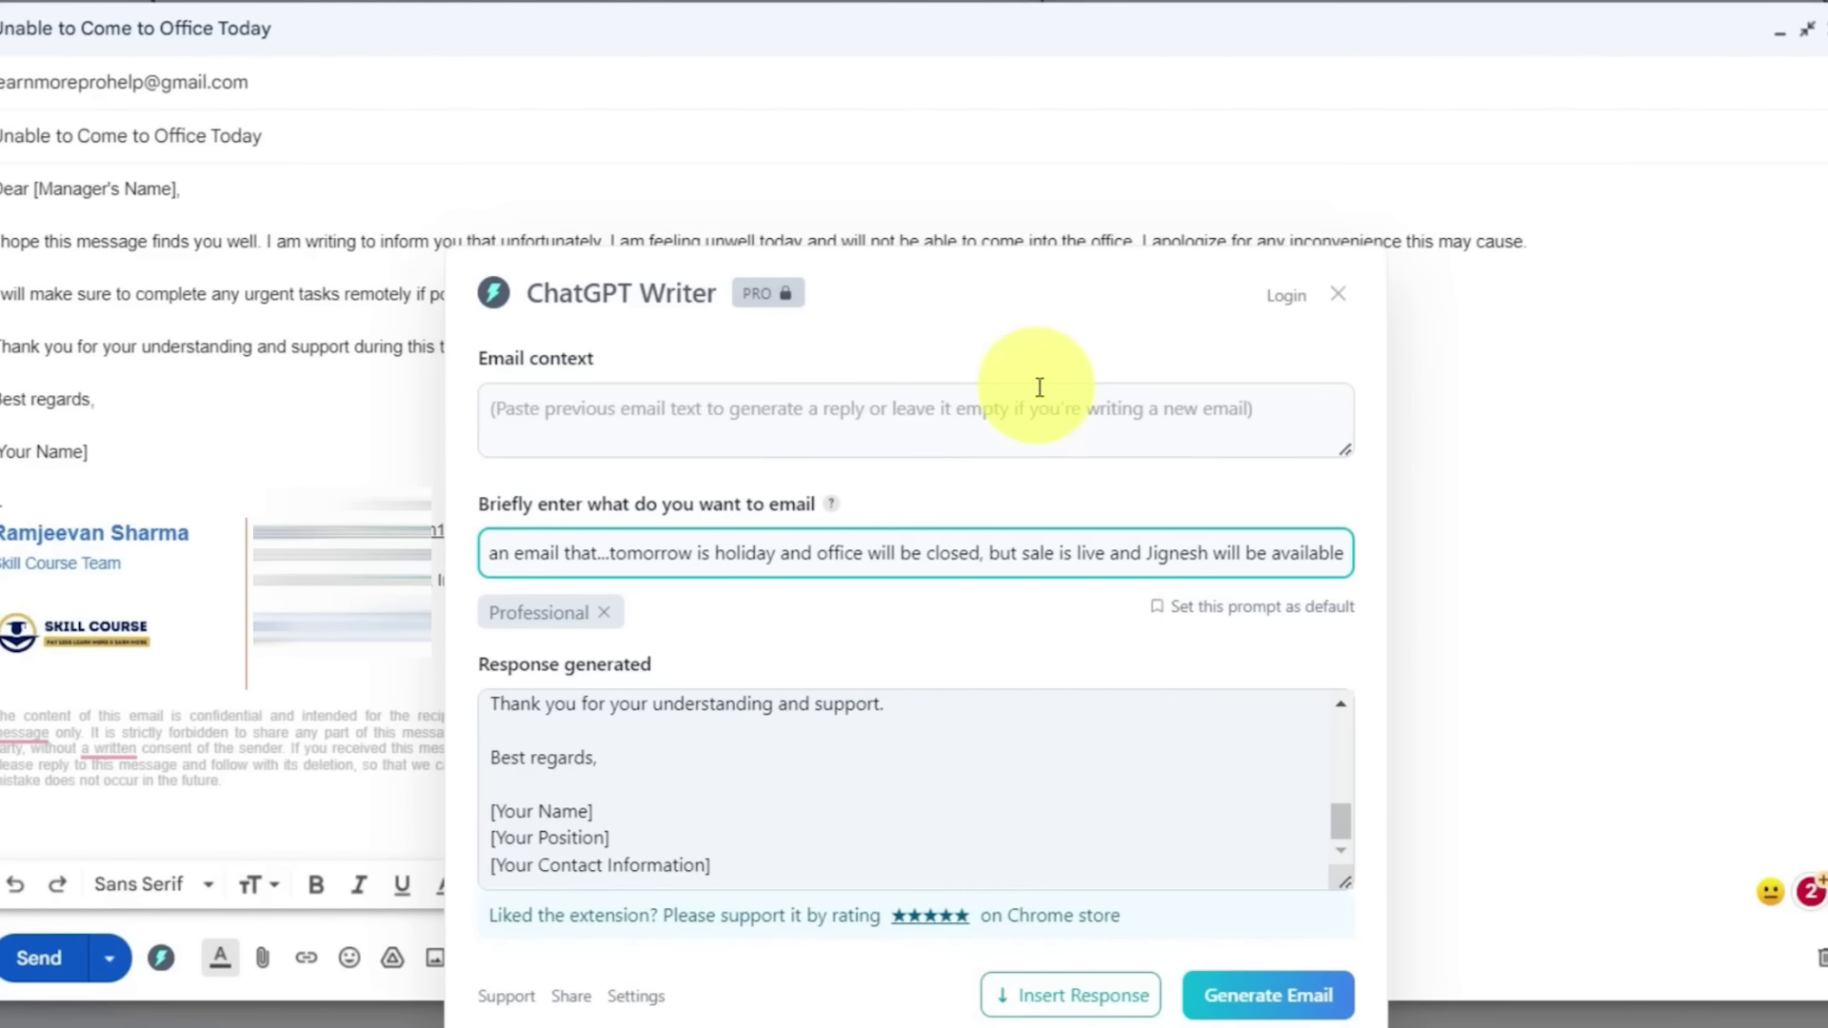
left_click(1285, 998)
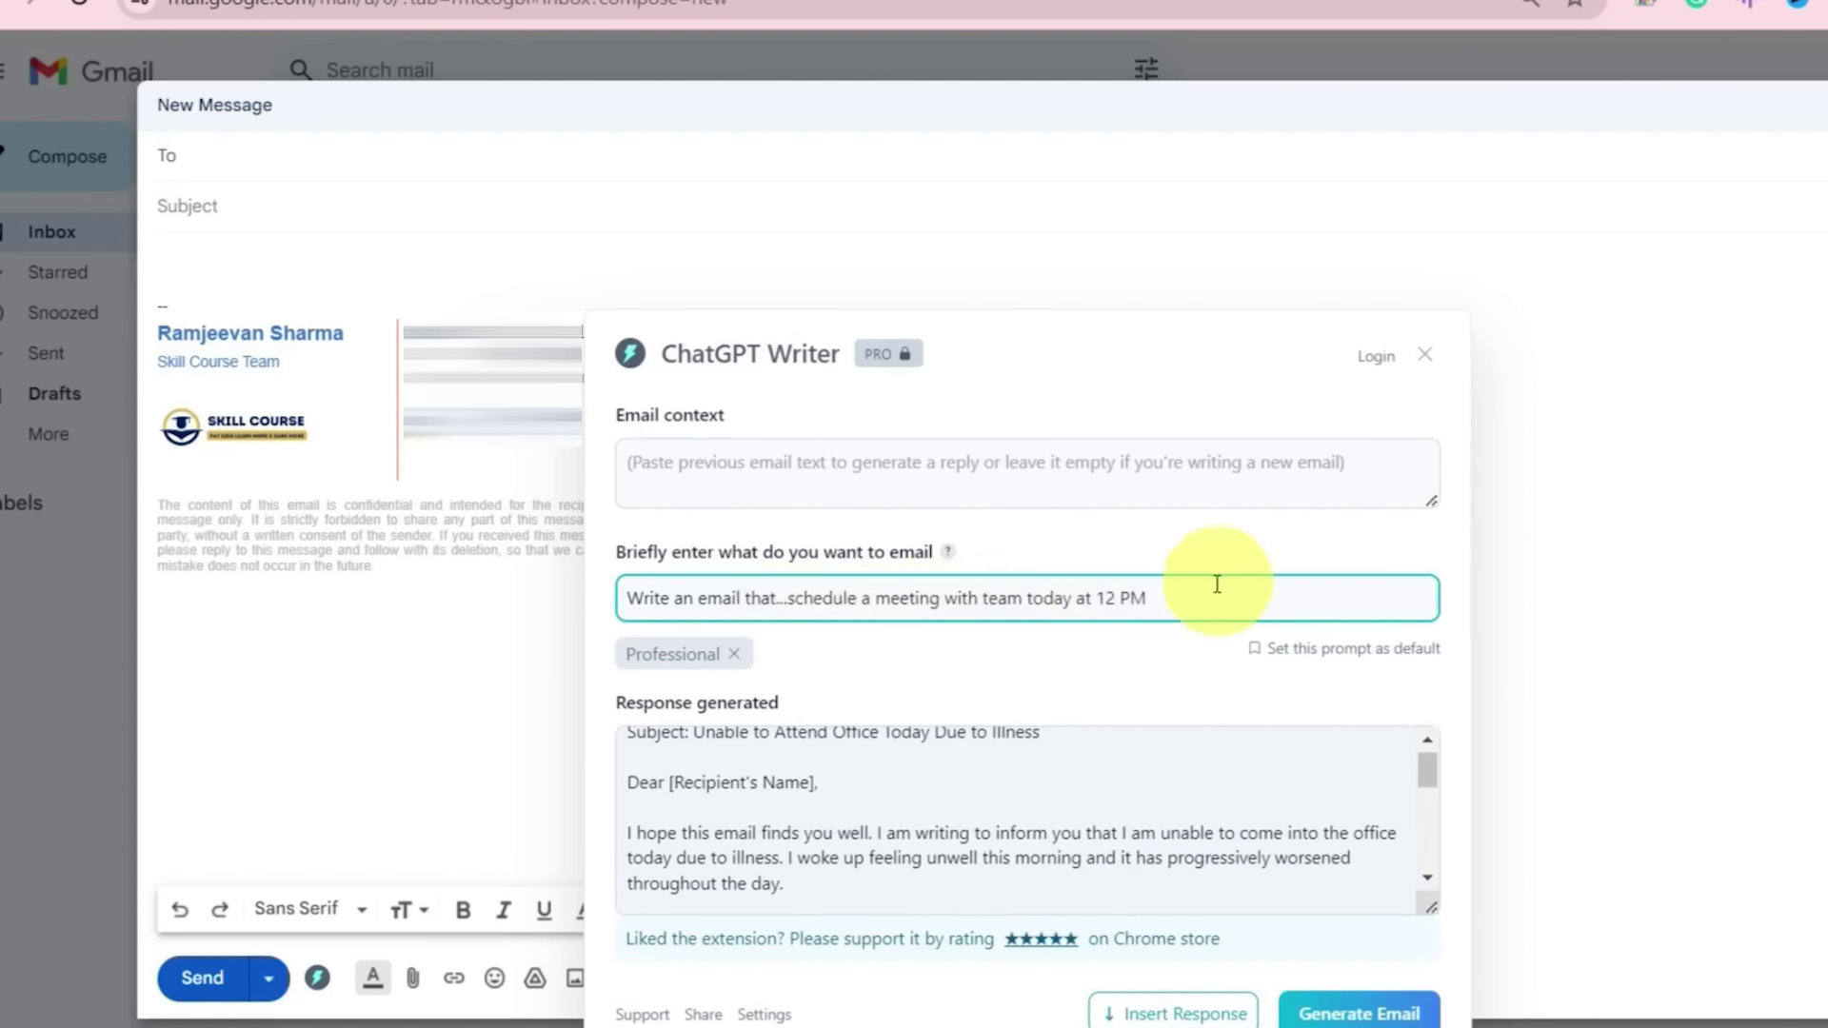
Generate an email from the prompt "schedule a meeting with team today at 12 PM" and review the response
left_click(1366, 1012)
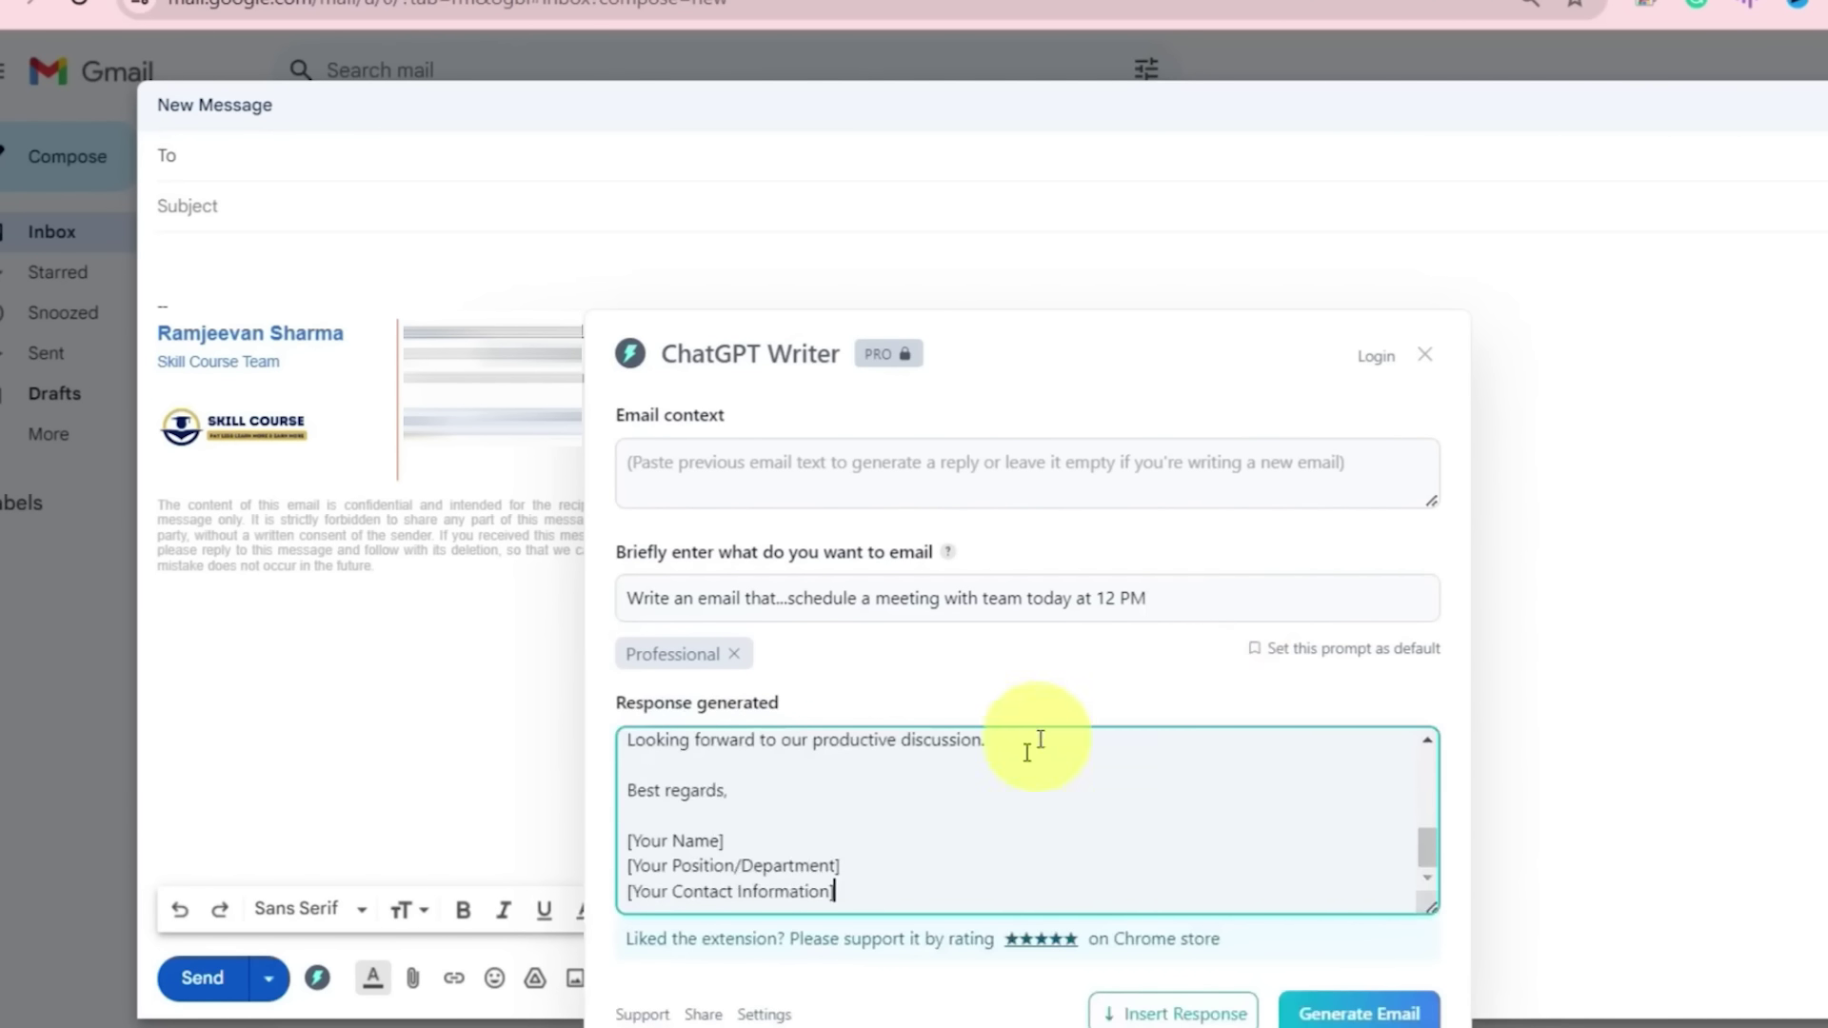
scroll(1020, 776, "up", 5)
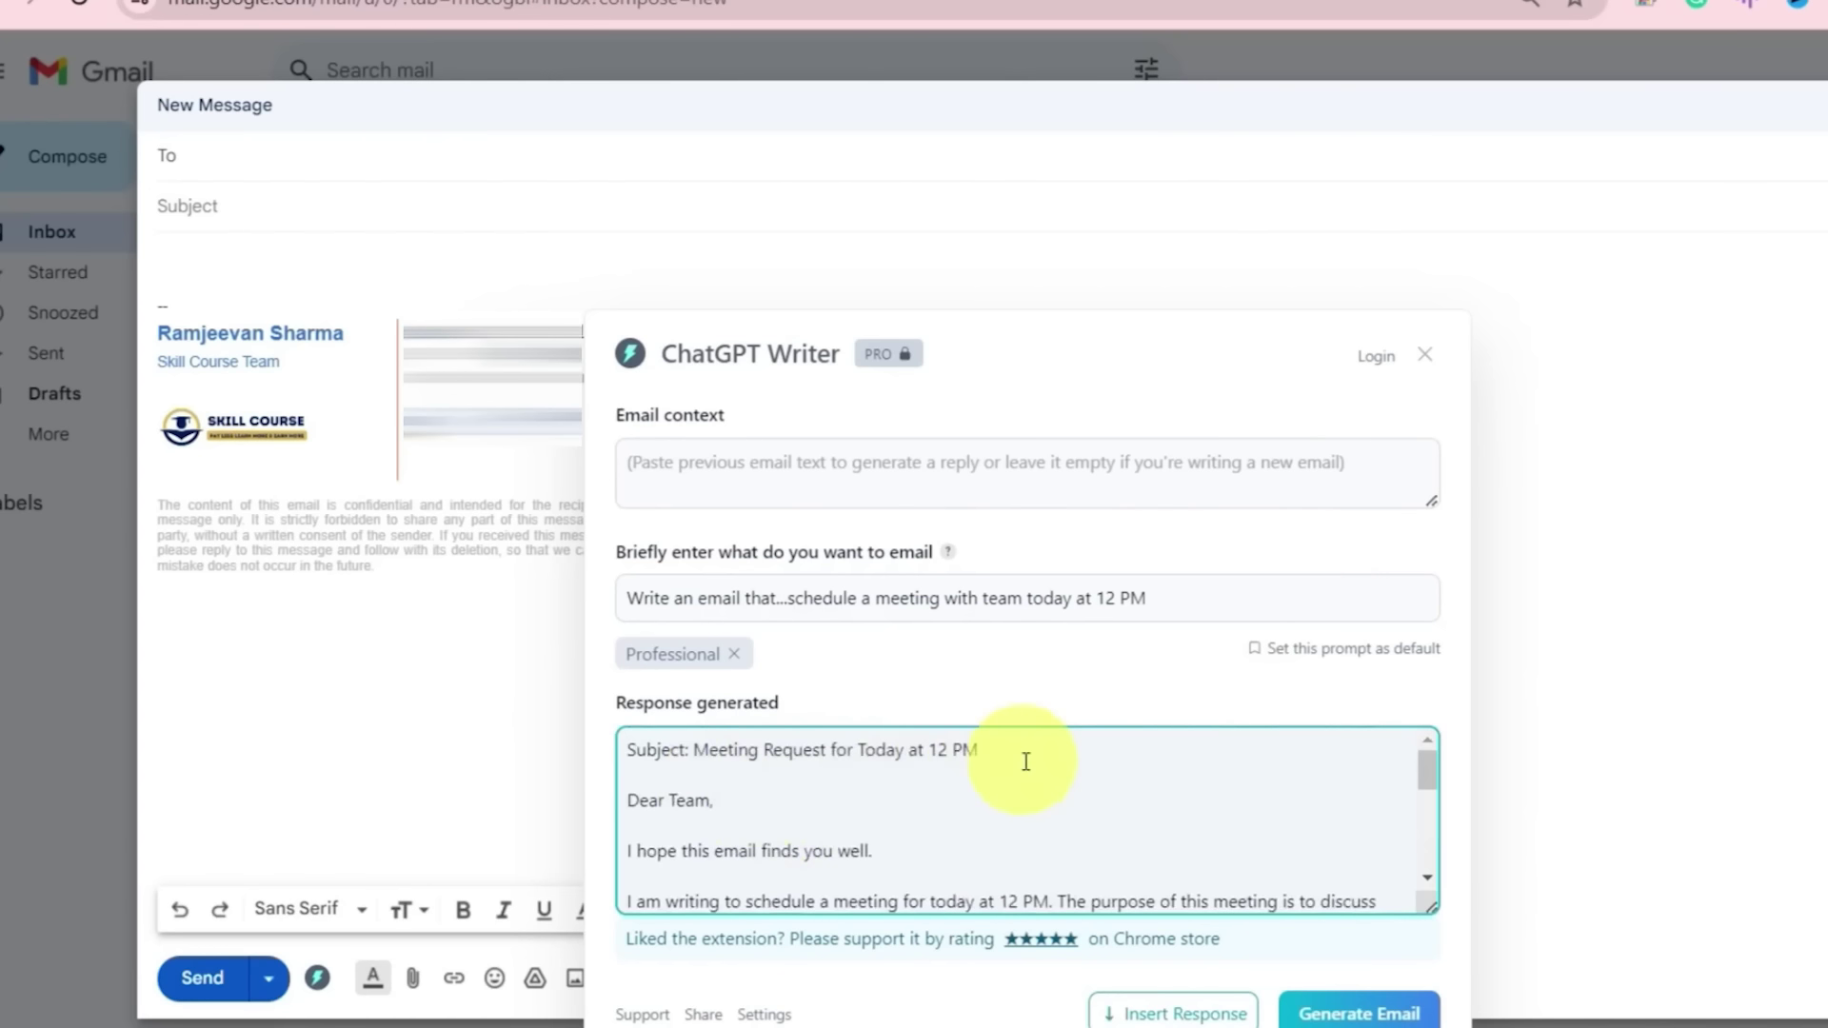
scroll(1032, 759, "down", 3)
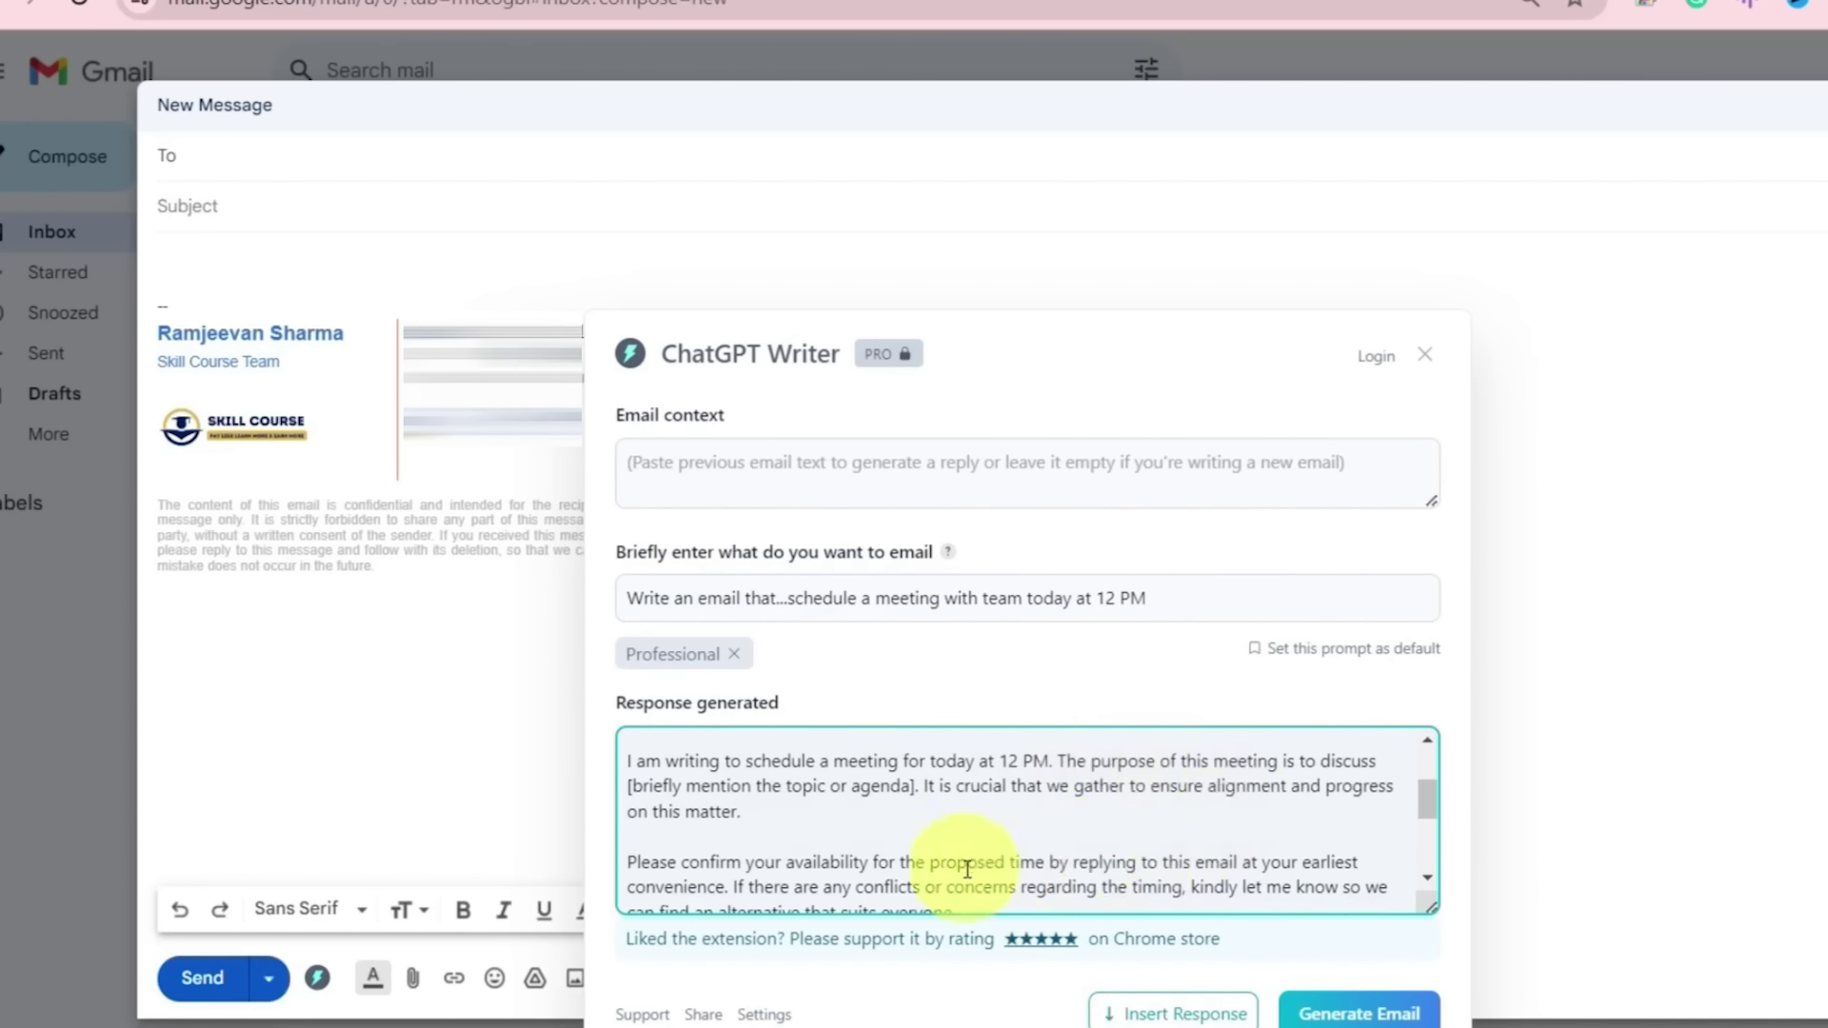
Append "for sale" to the team meeting prompt and regenerate the email
left_click(1197, 593)
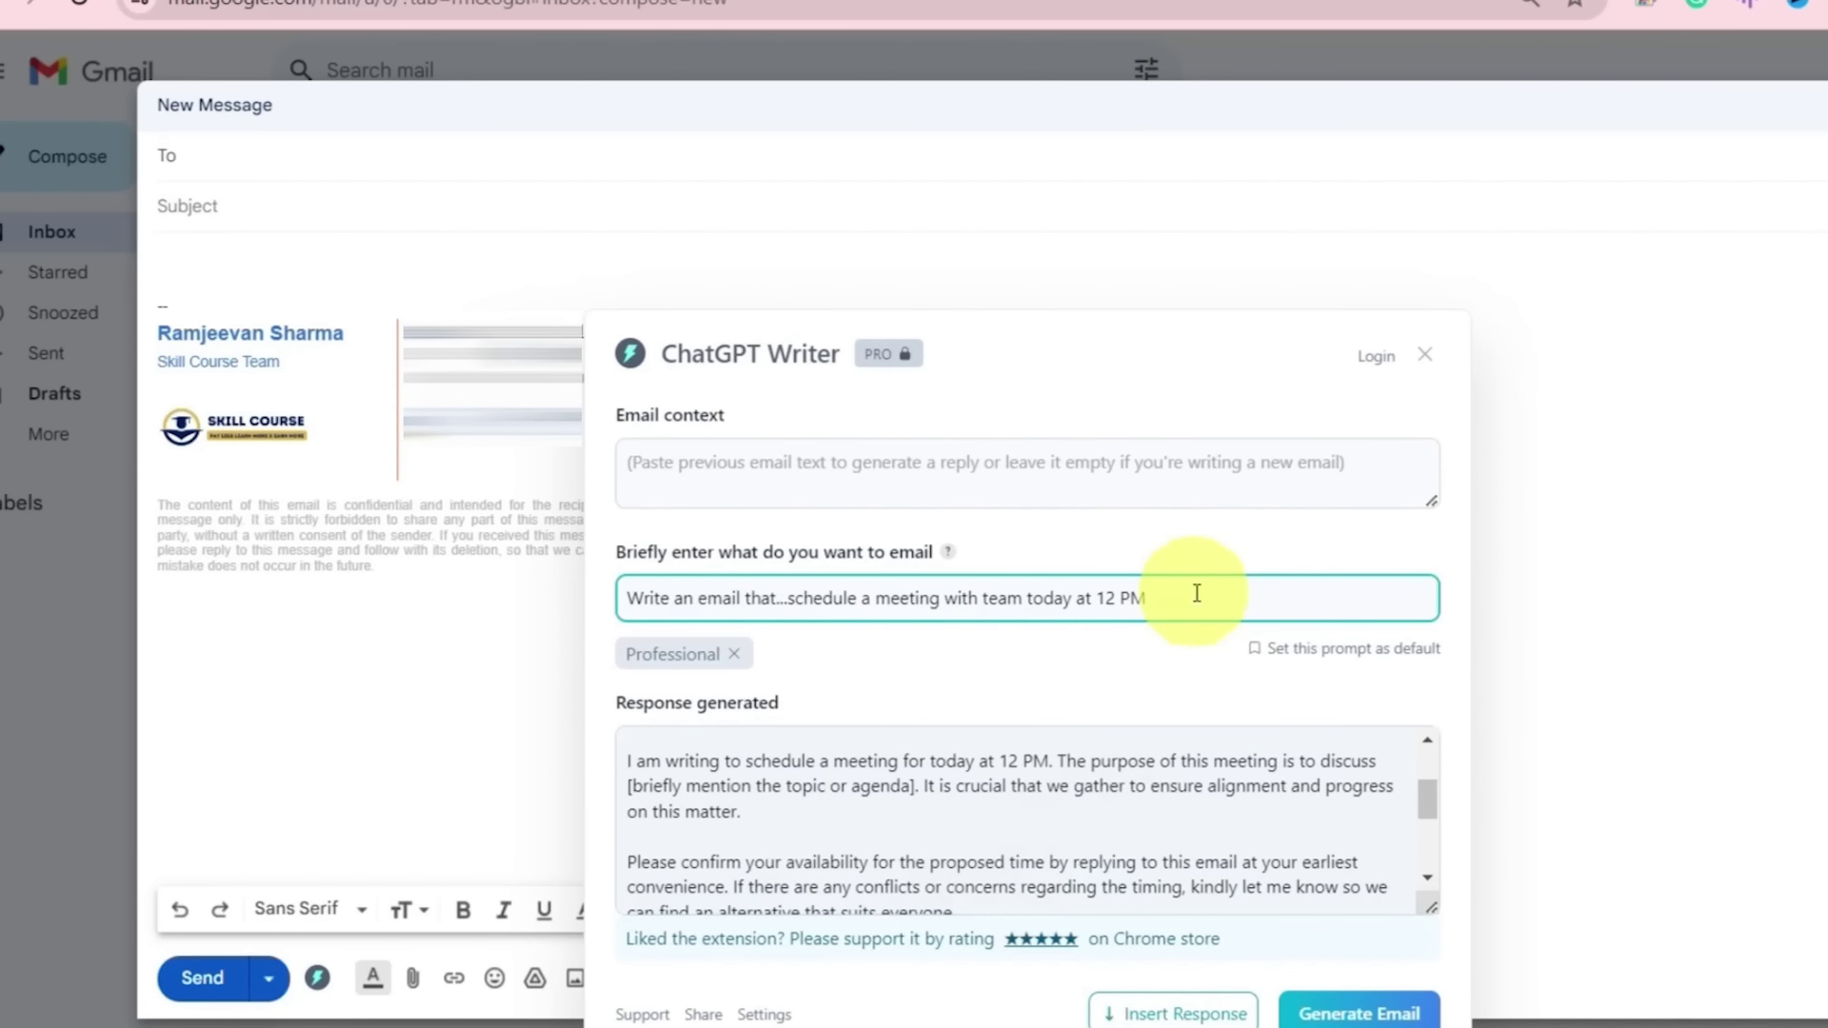
type("for sale")
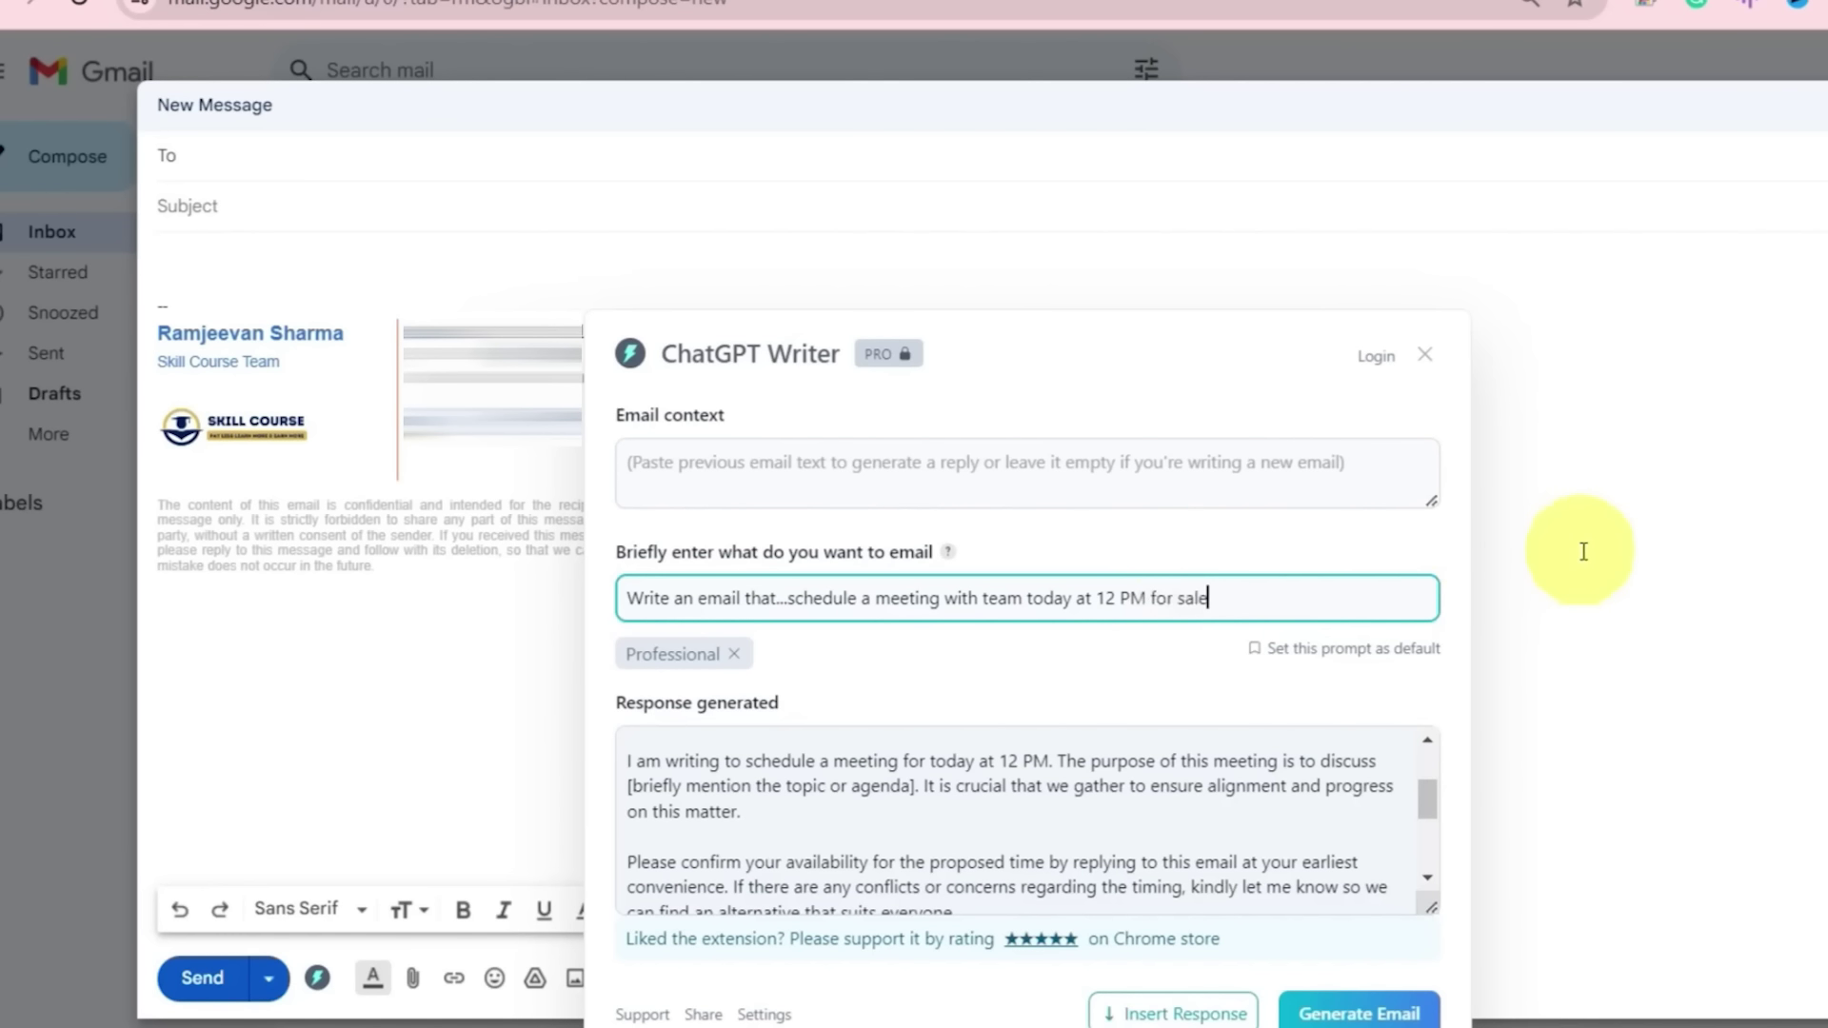
left_click(1360, 1013)
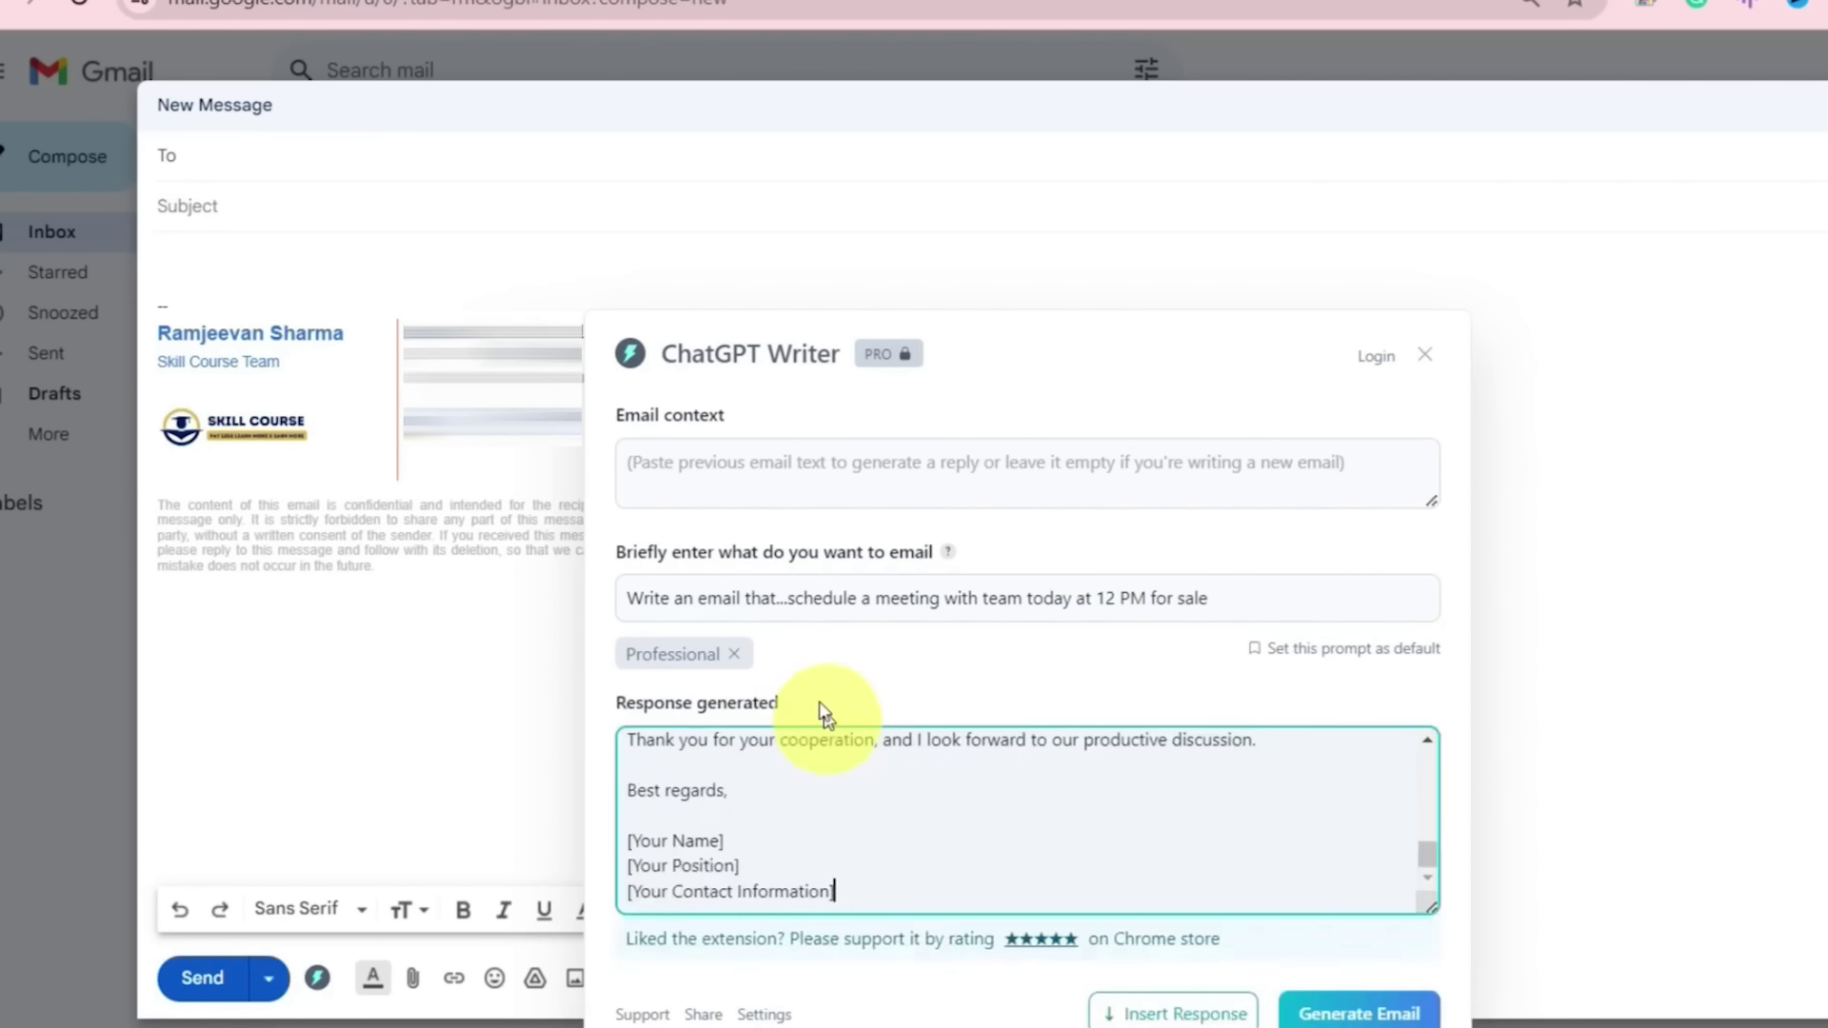
Insert the generated sales meeting email into the new message
left_click_drag(787, 598, 1273, 595)
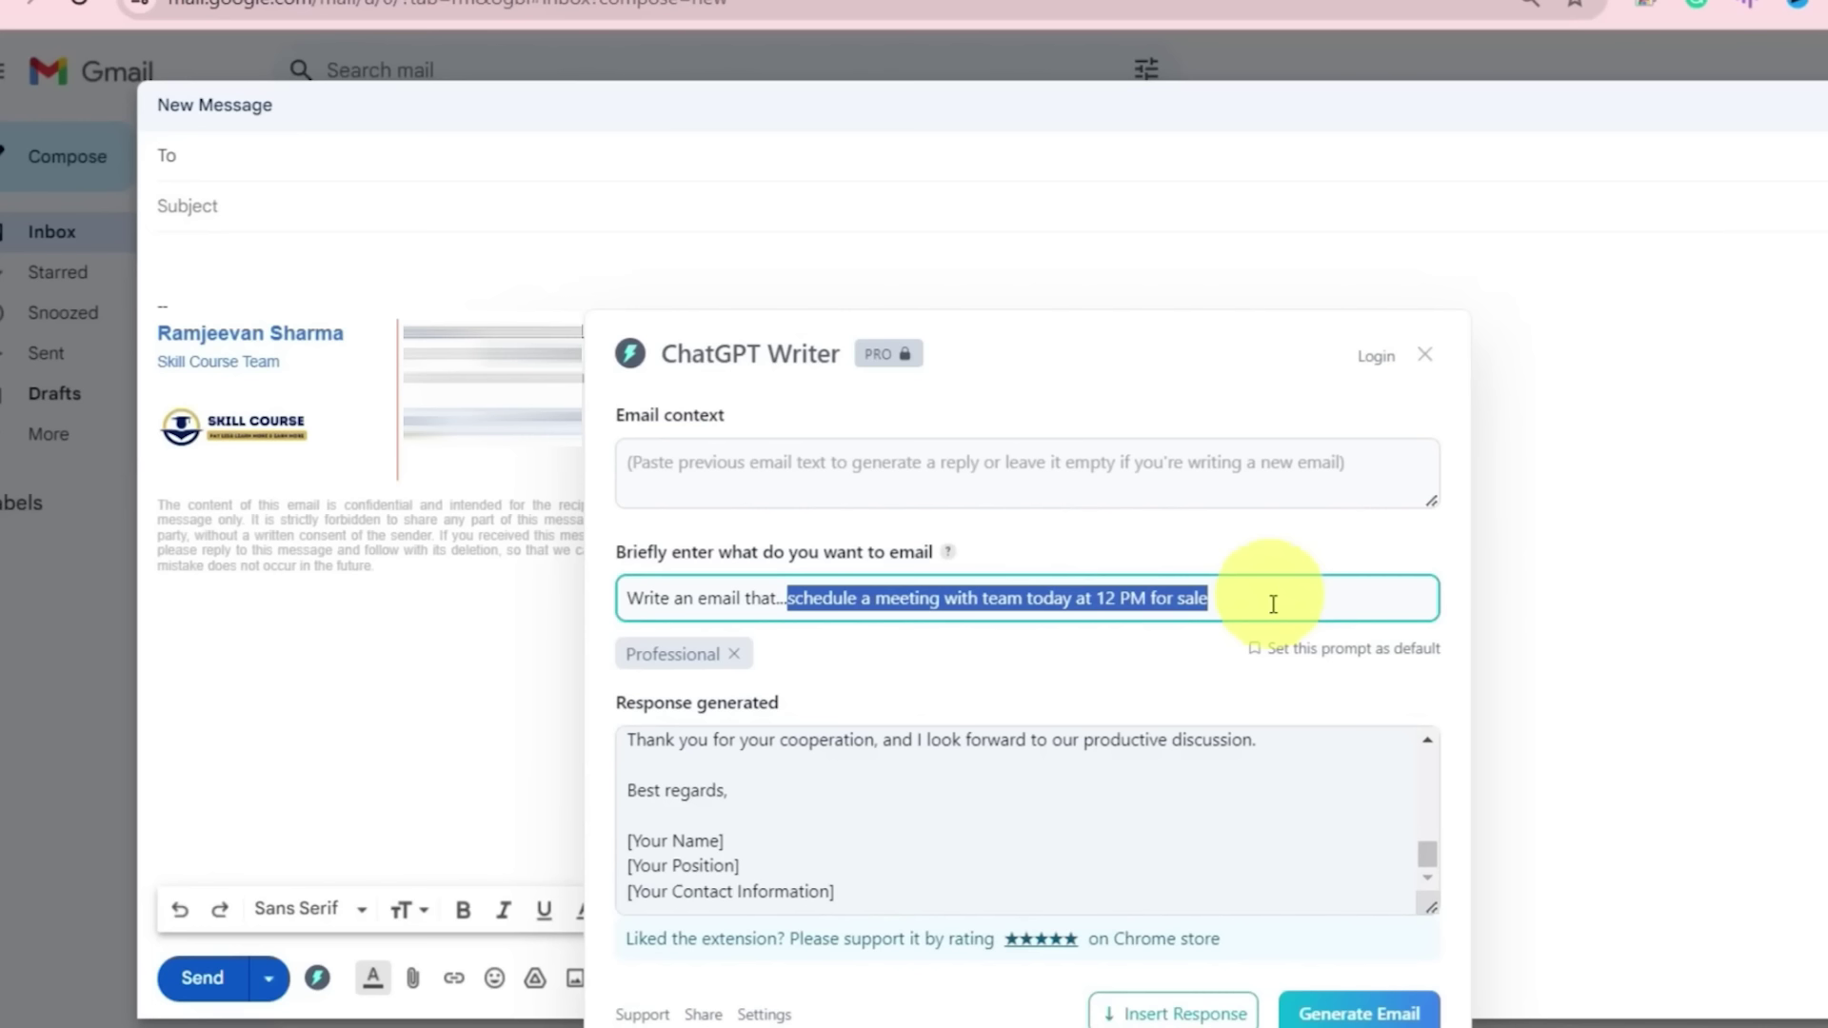
left_click(1171, 1012)
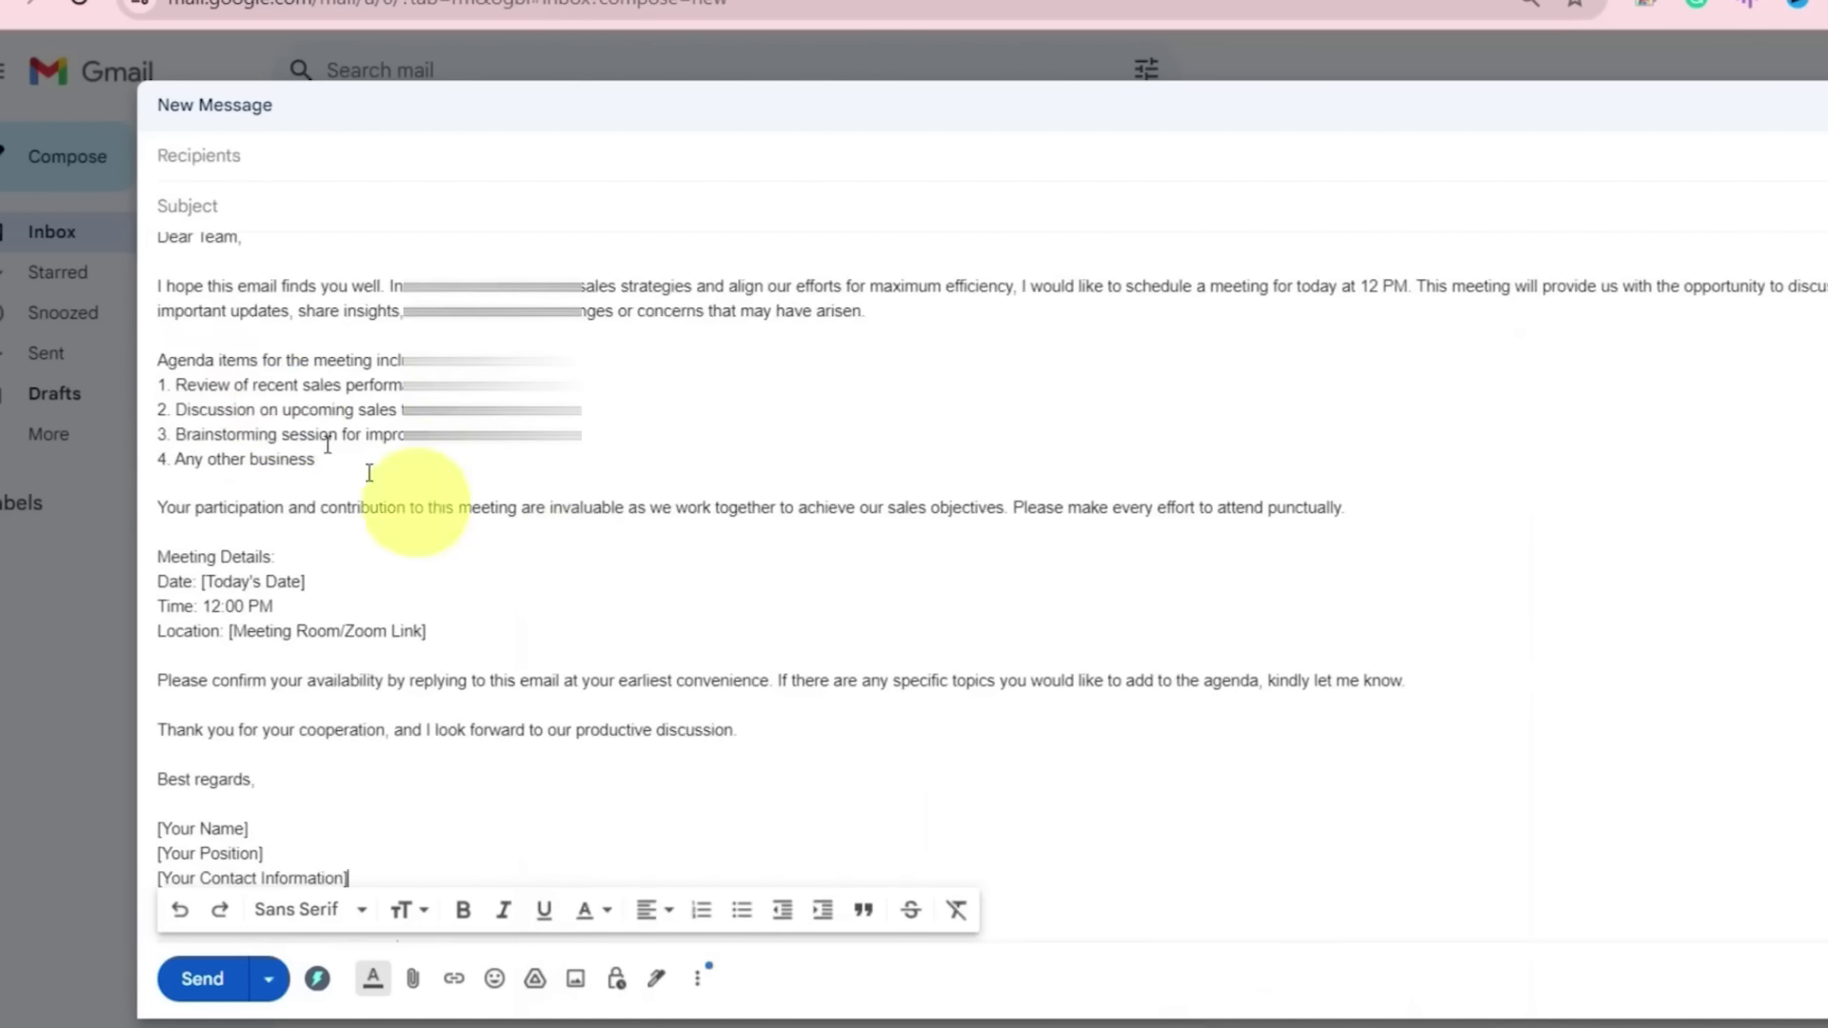
scroll(553, 607, "up", 3)
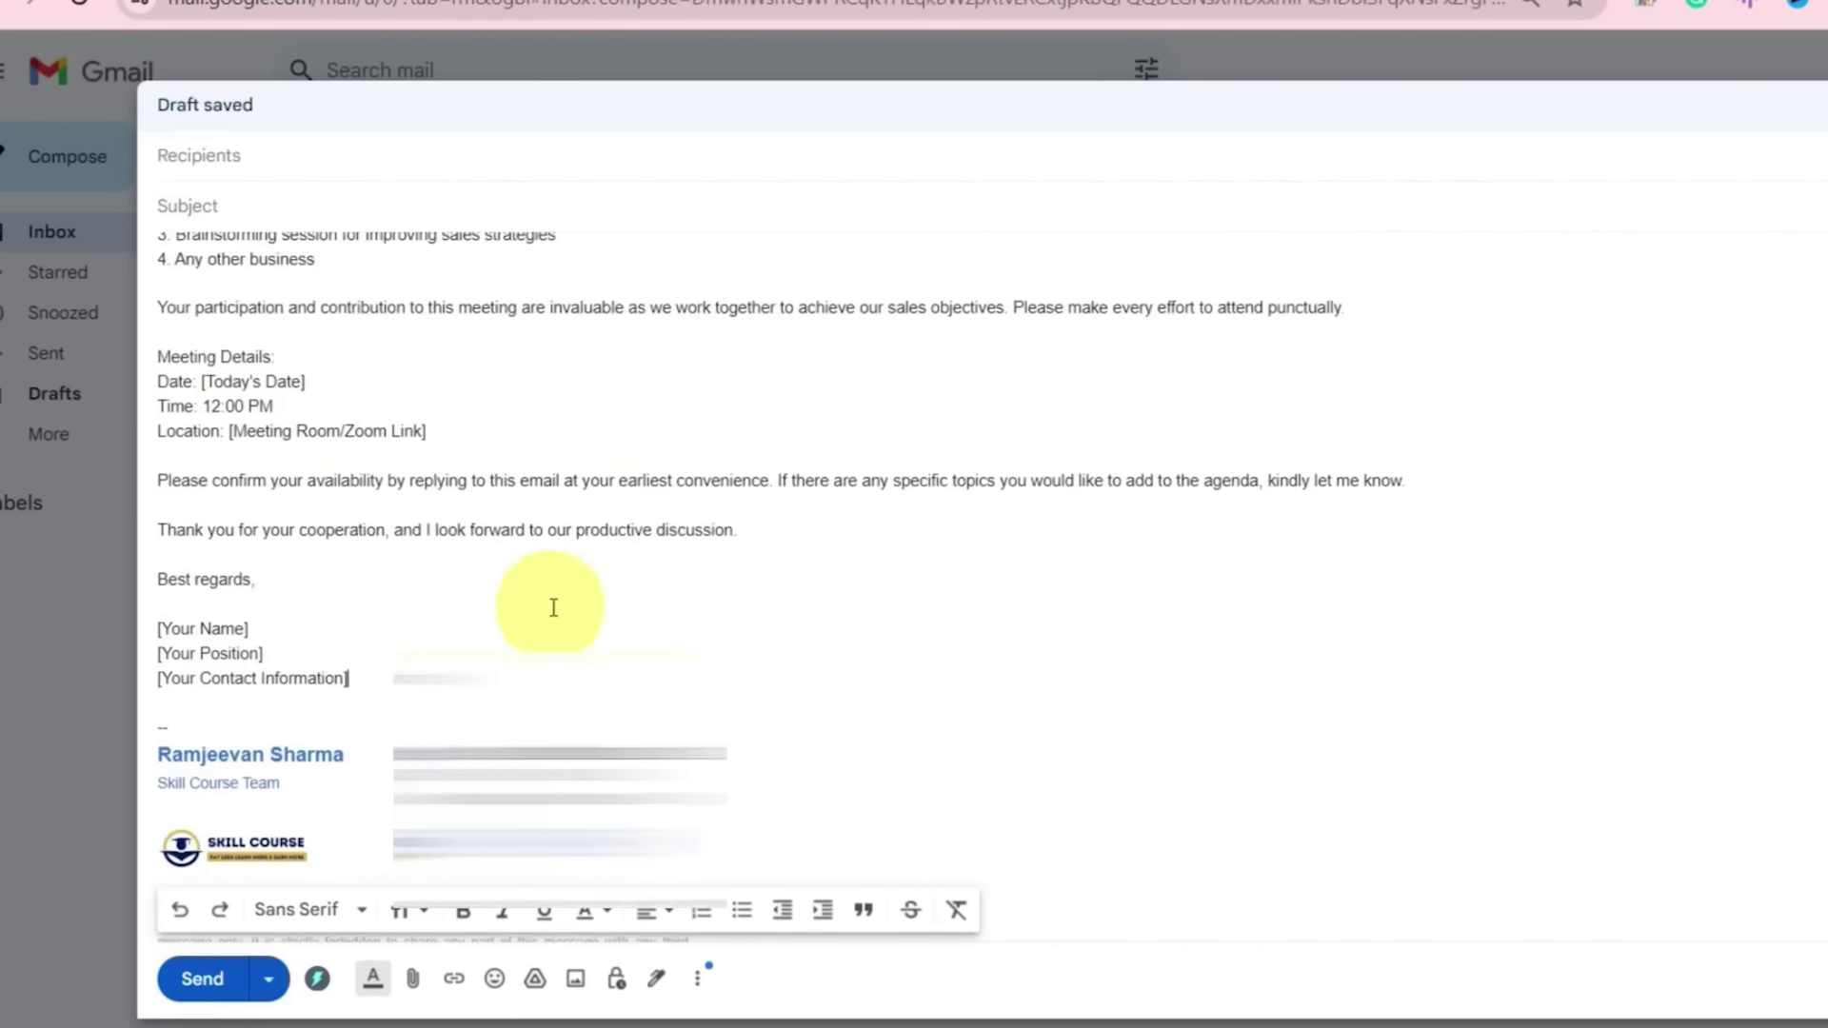
Review the agenda items and the meeting location placeholder in the inserted email
mouse_move(158, 416)
left_mouse_down()
mouse_move(489, 519)
mouse_move(527, 498)
mouse_move(171, 416)
left_mouse_up()
left_click_drag(520, 492, 231, 491)
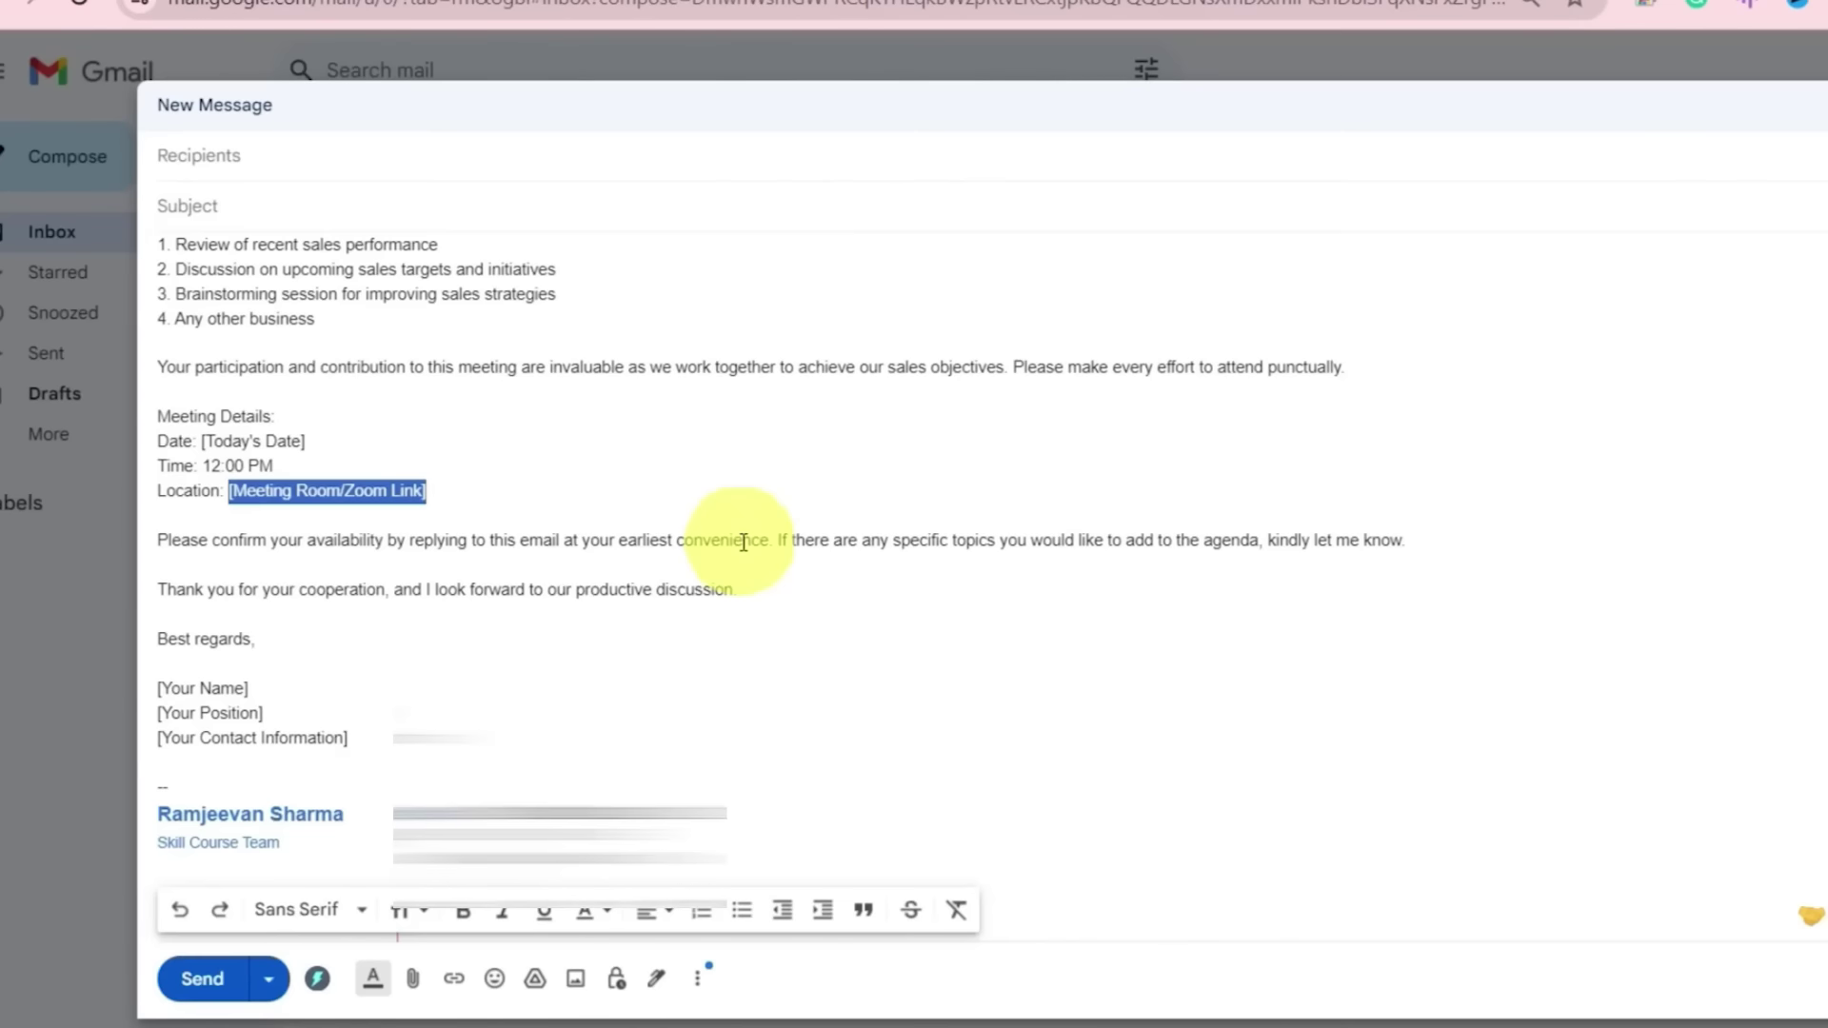
scroll(743, 541, "up", 2)
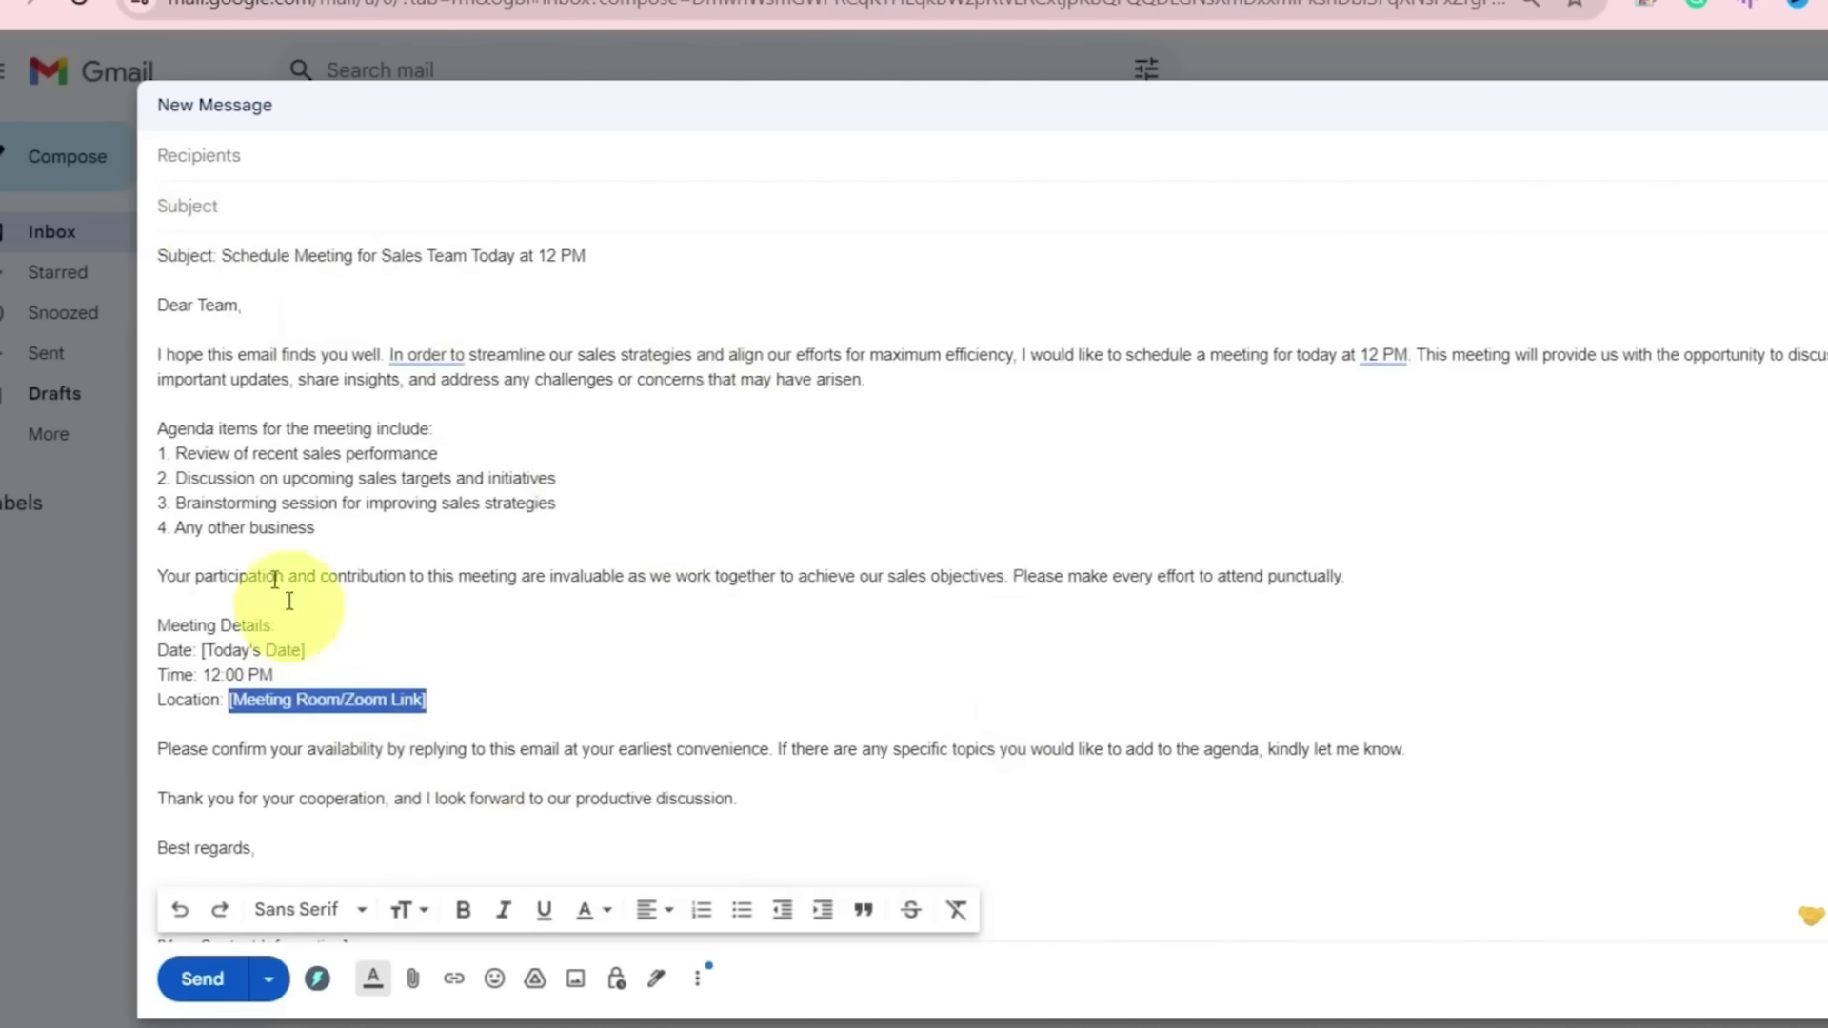
left_click_drag(158, 428, 380, 527)
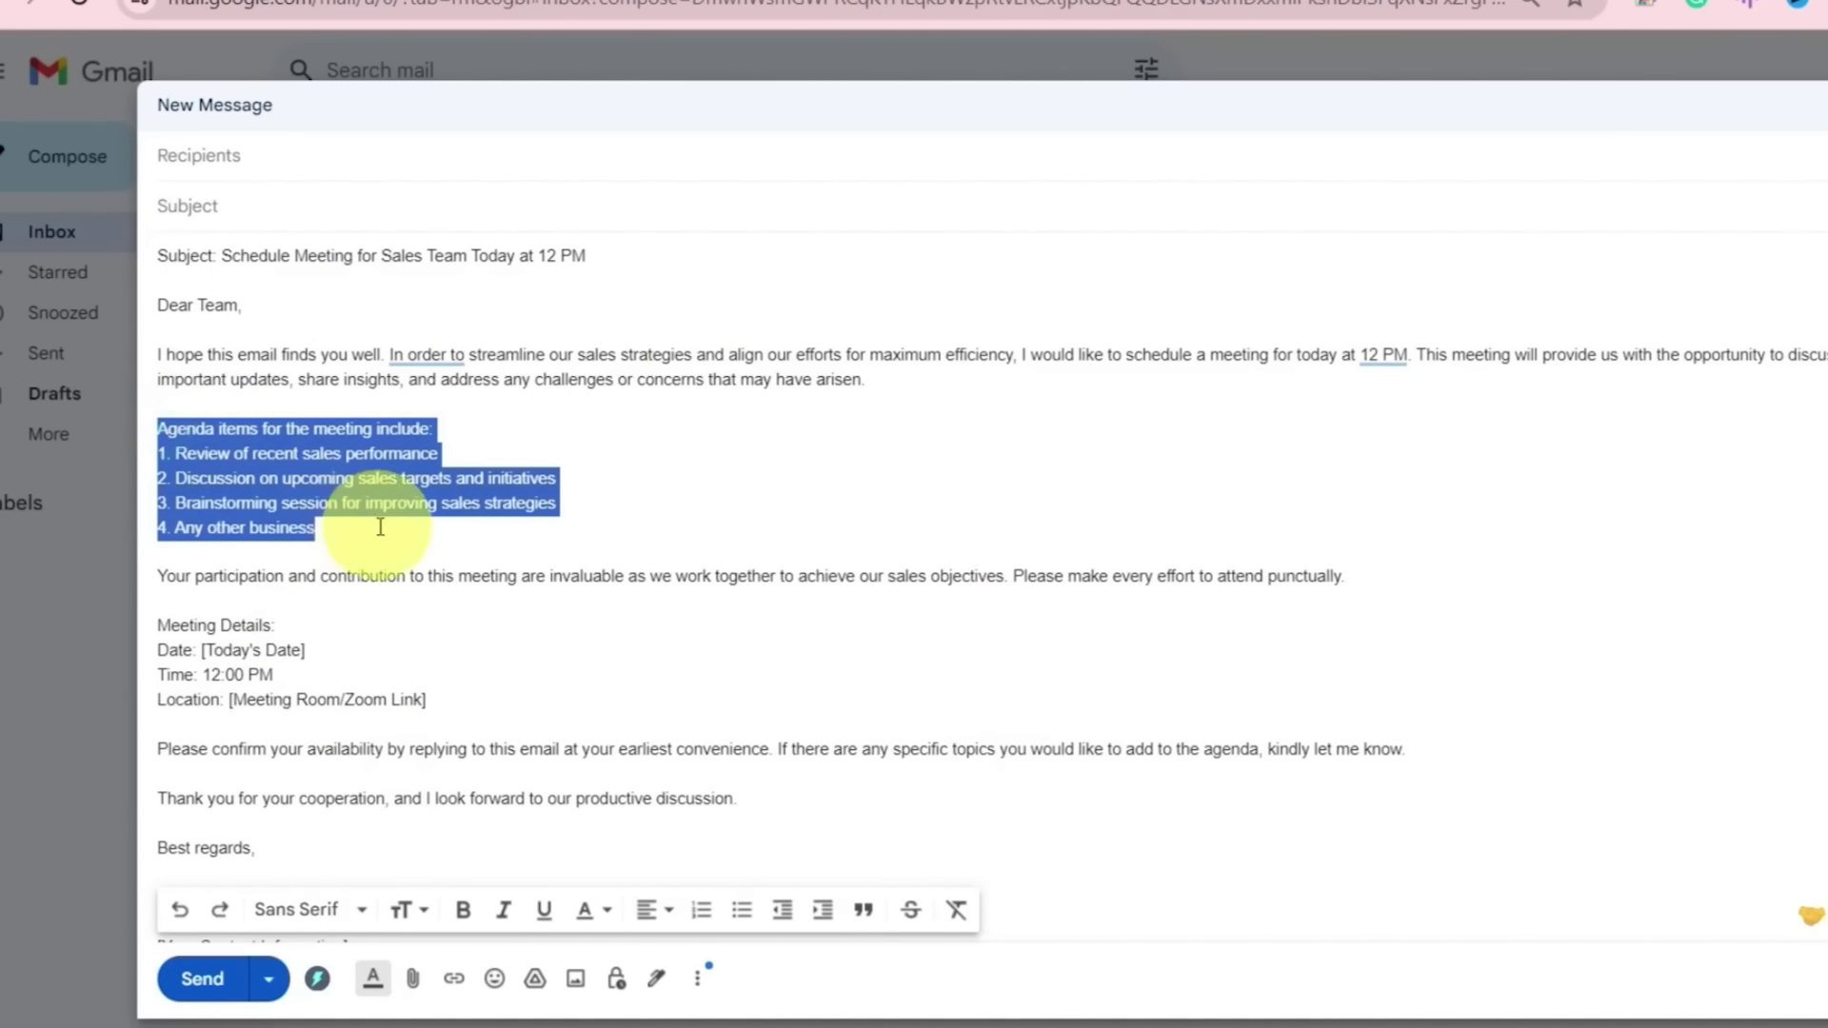
left_click(380, 527)
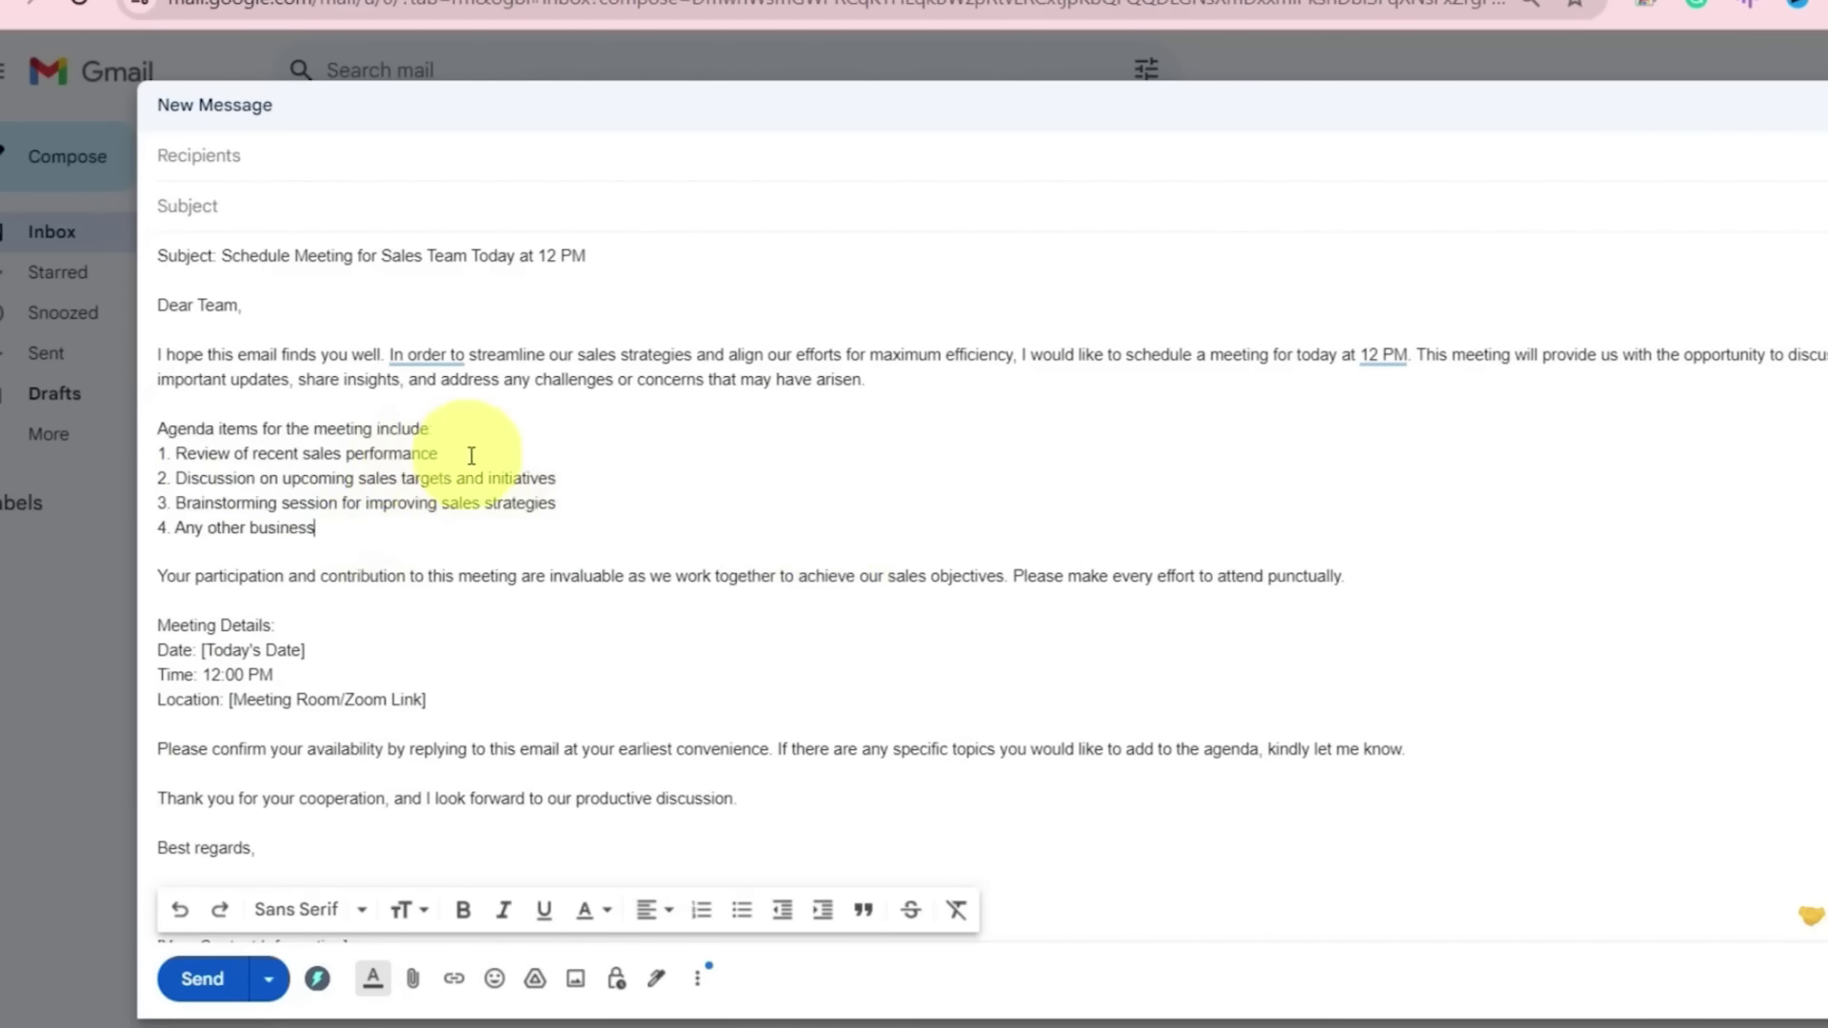
left_click_drag(643, 474, 217, 476)
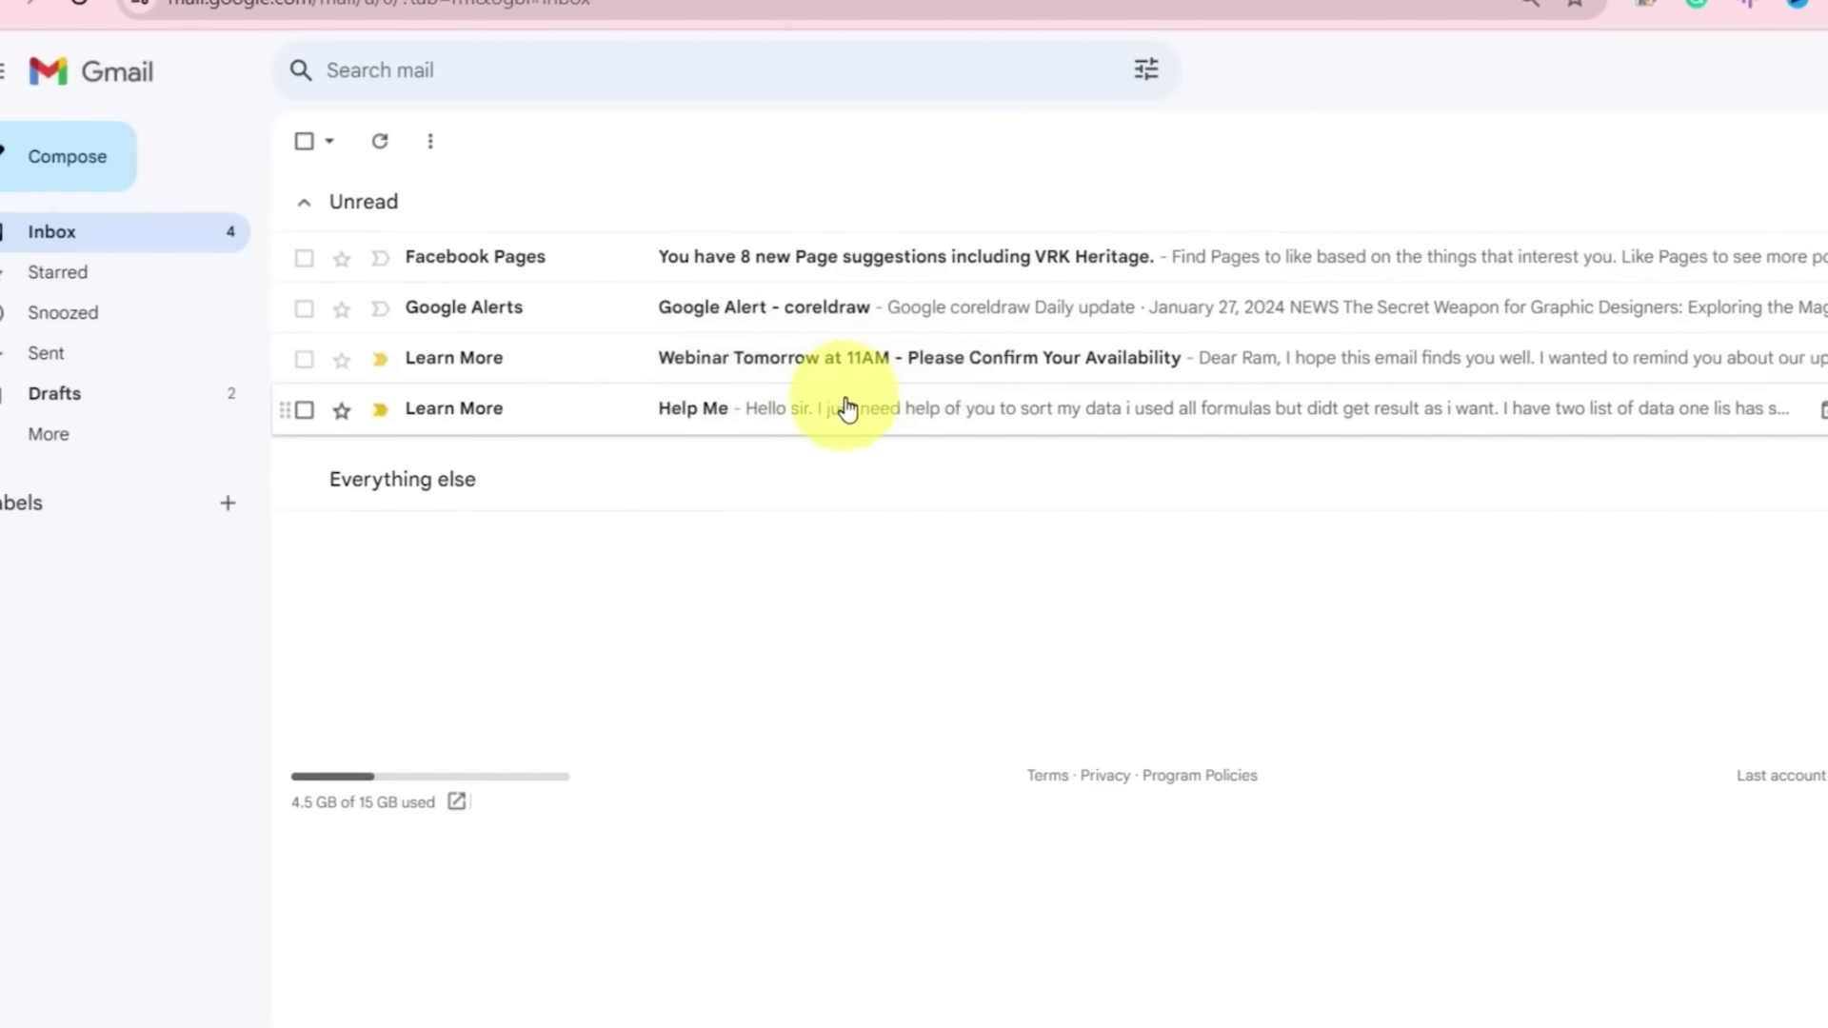
Open the "Help Me" email from Learn More in the inbox and start a reply
left_click(782, 428)
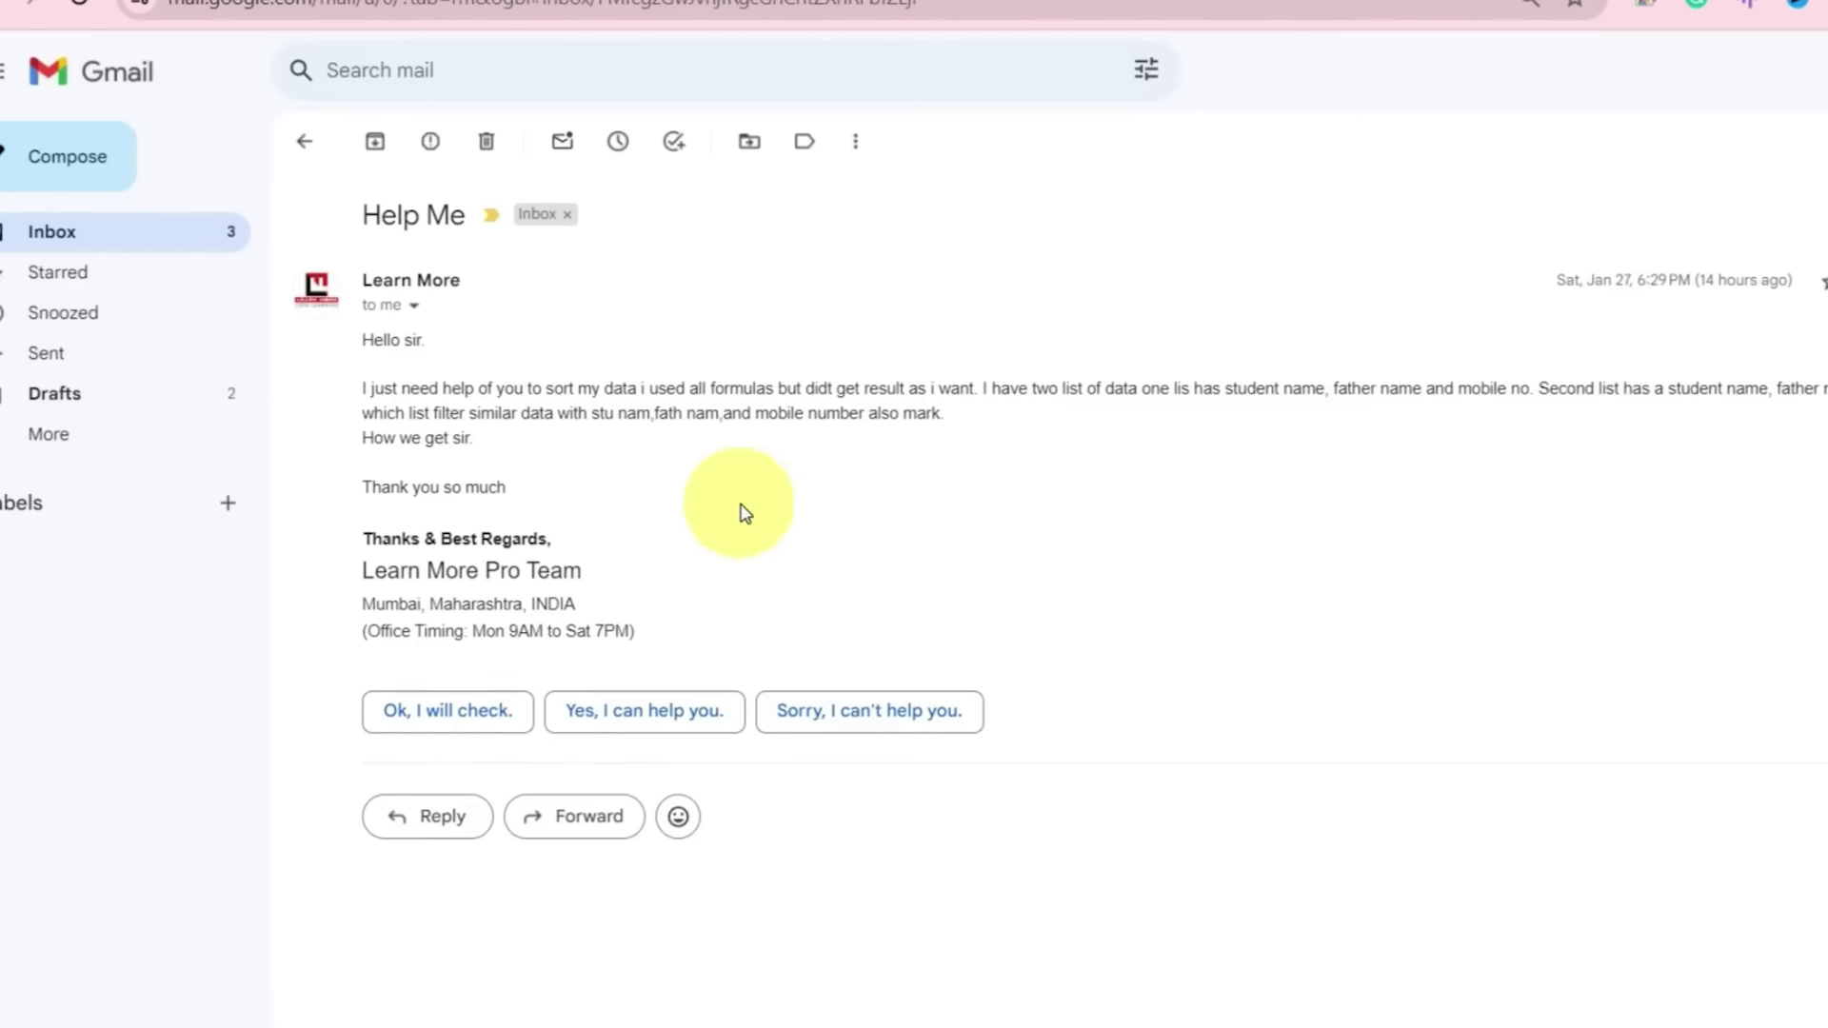
left_click(452, 822)
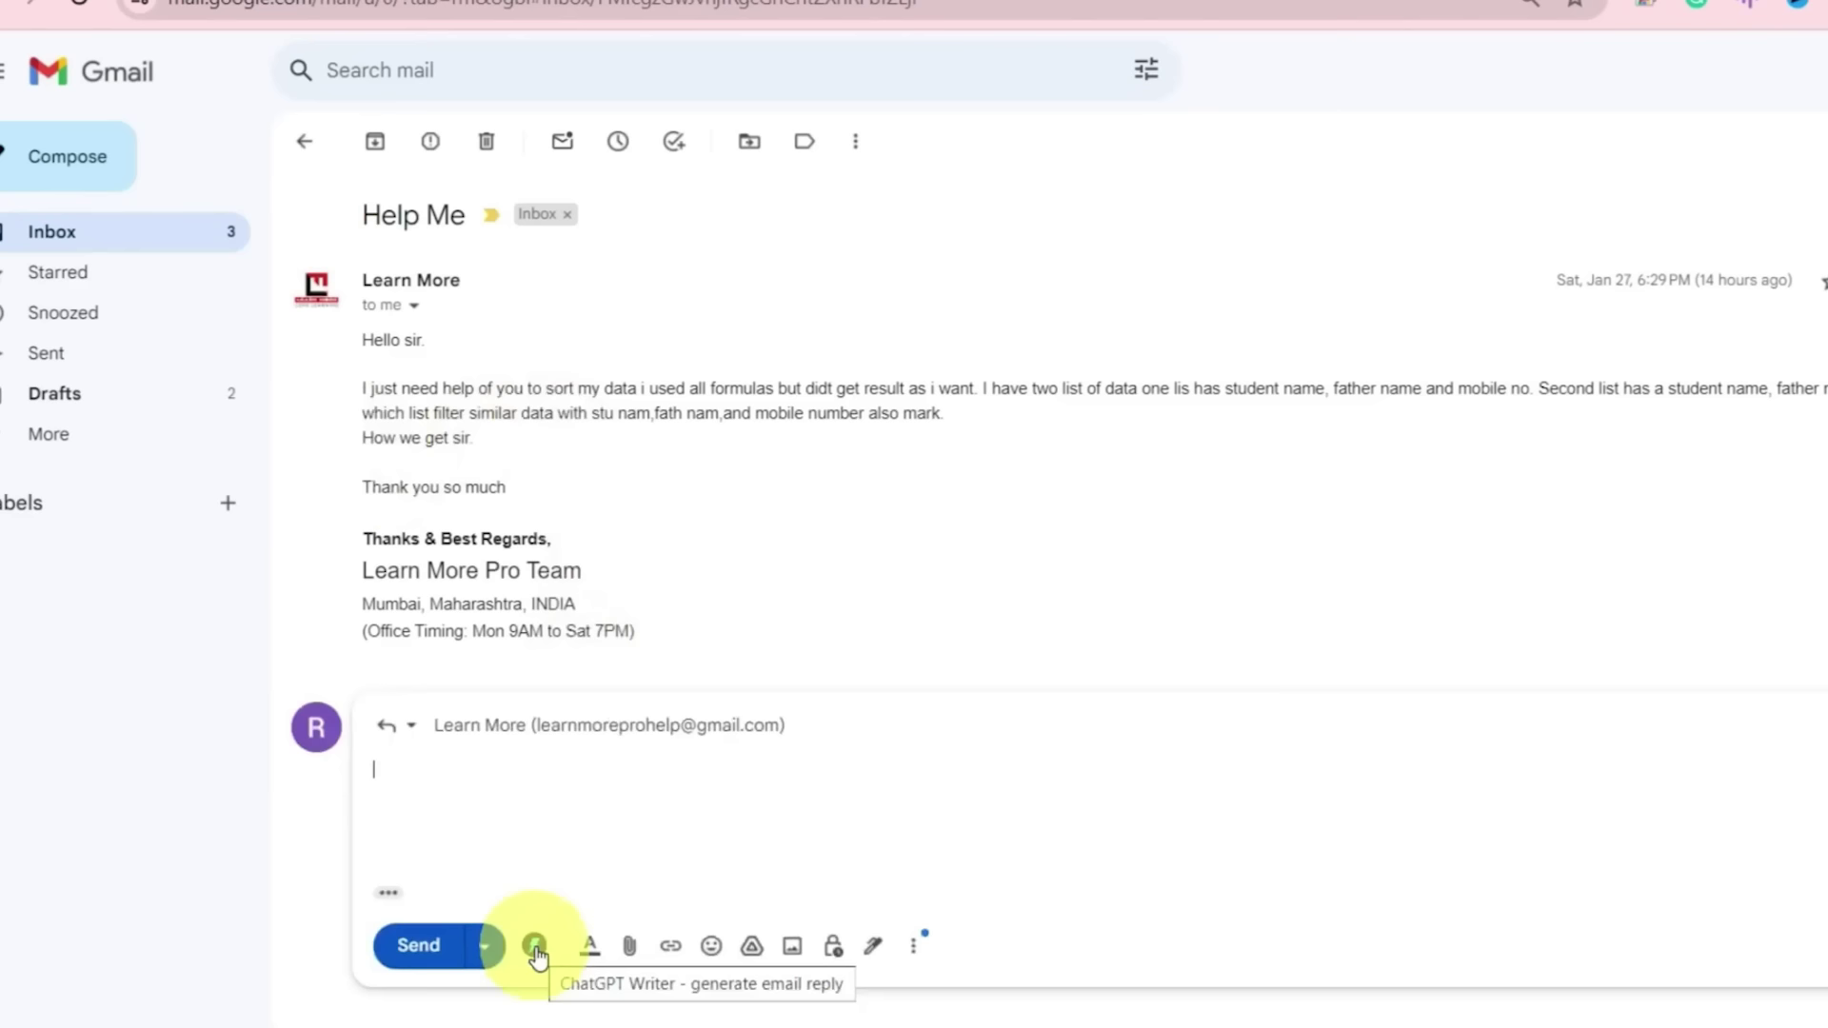
Open ChatGPT Writer in the "Help Me" reply, check the captured email context, and generate a reply with the default professional prompt
left_click(535, 947)
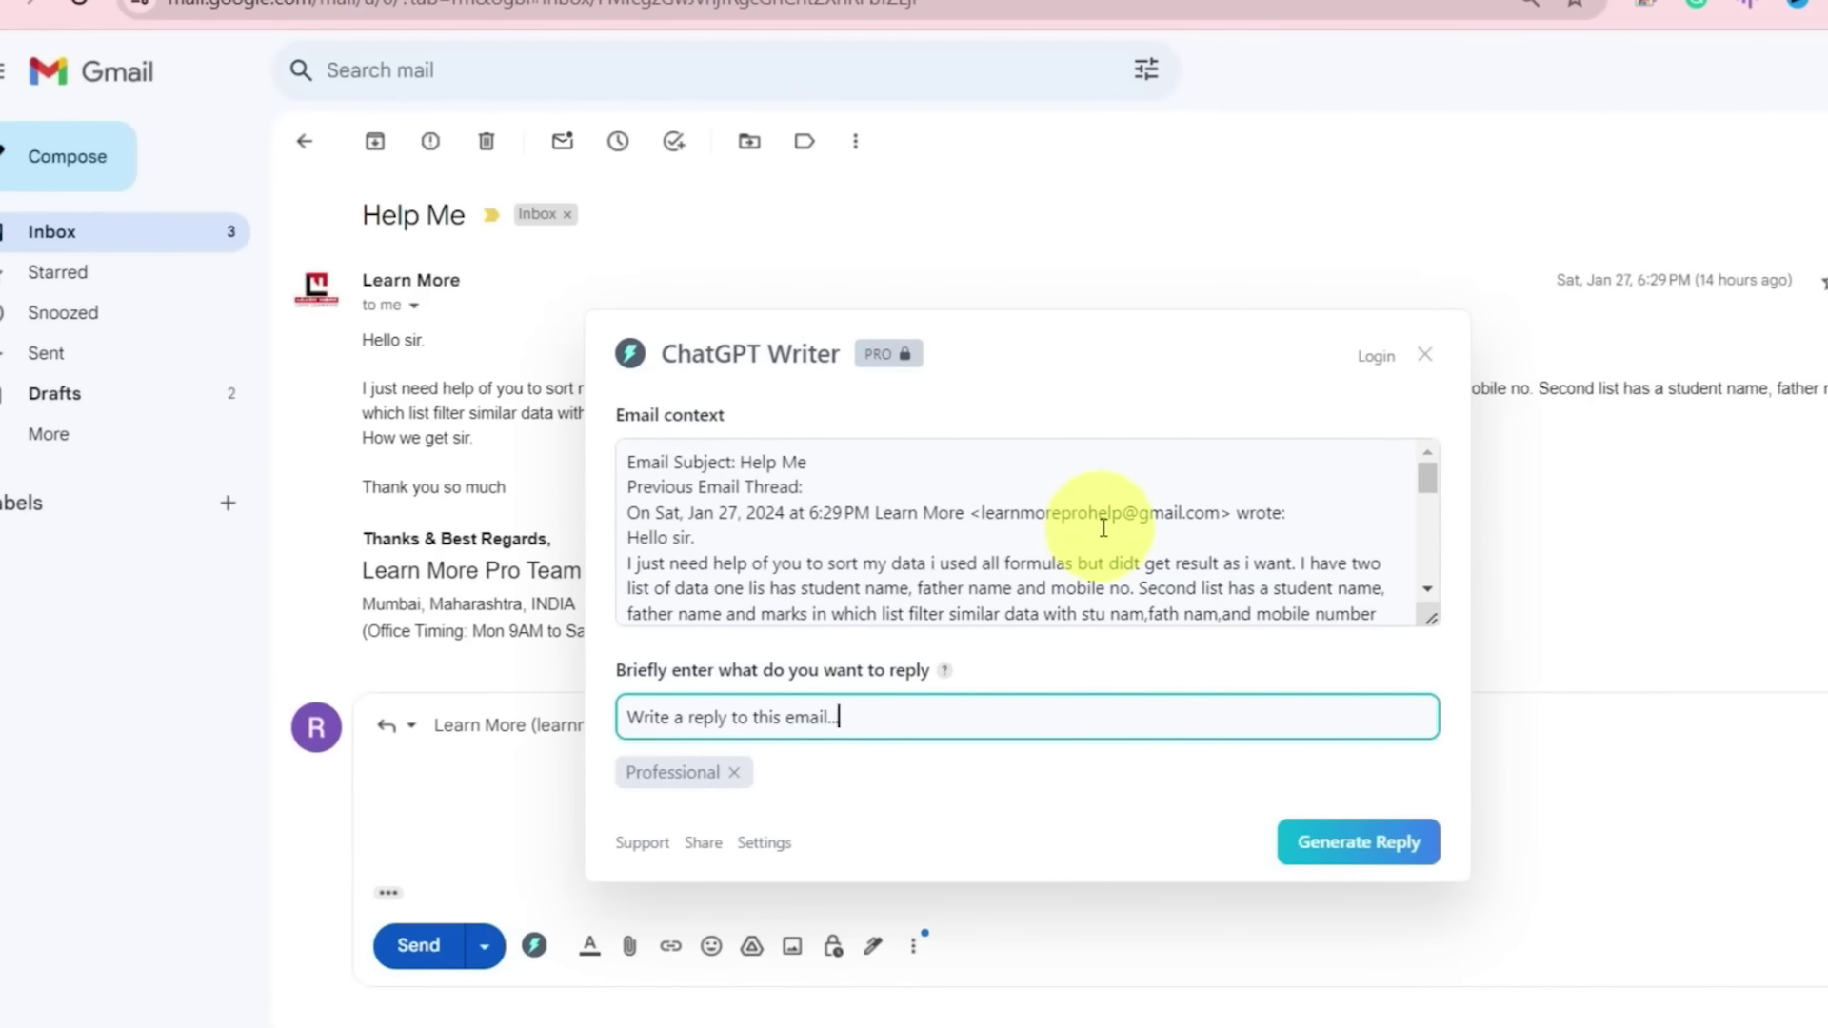
scroll(1104, 527, "down", 2)
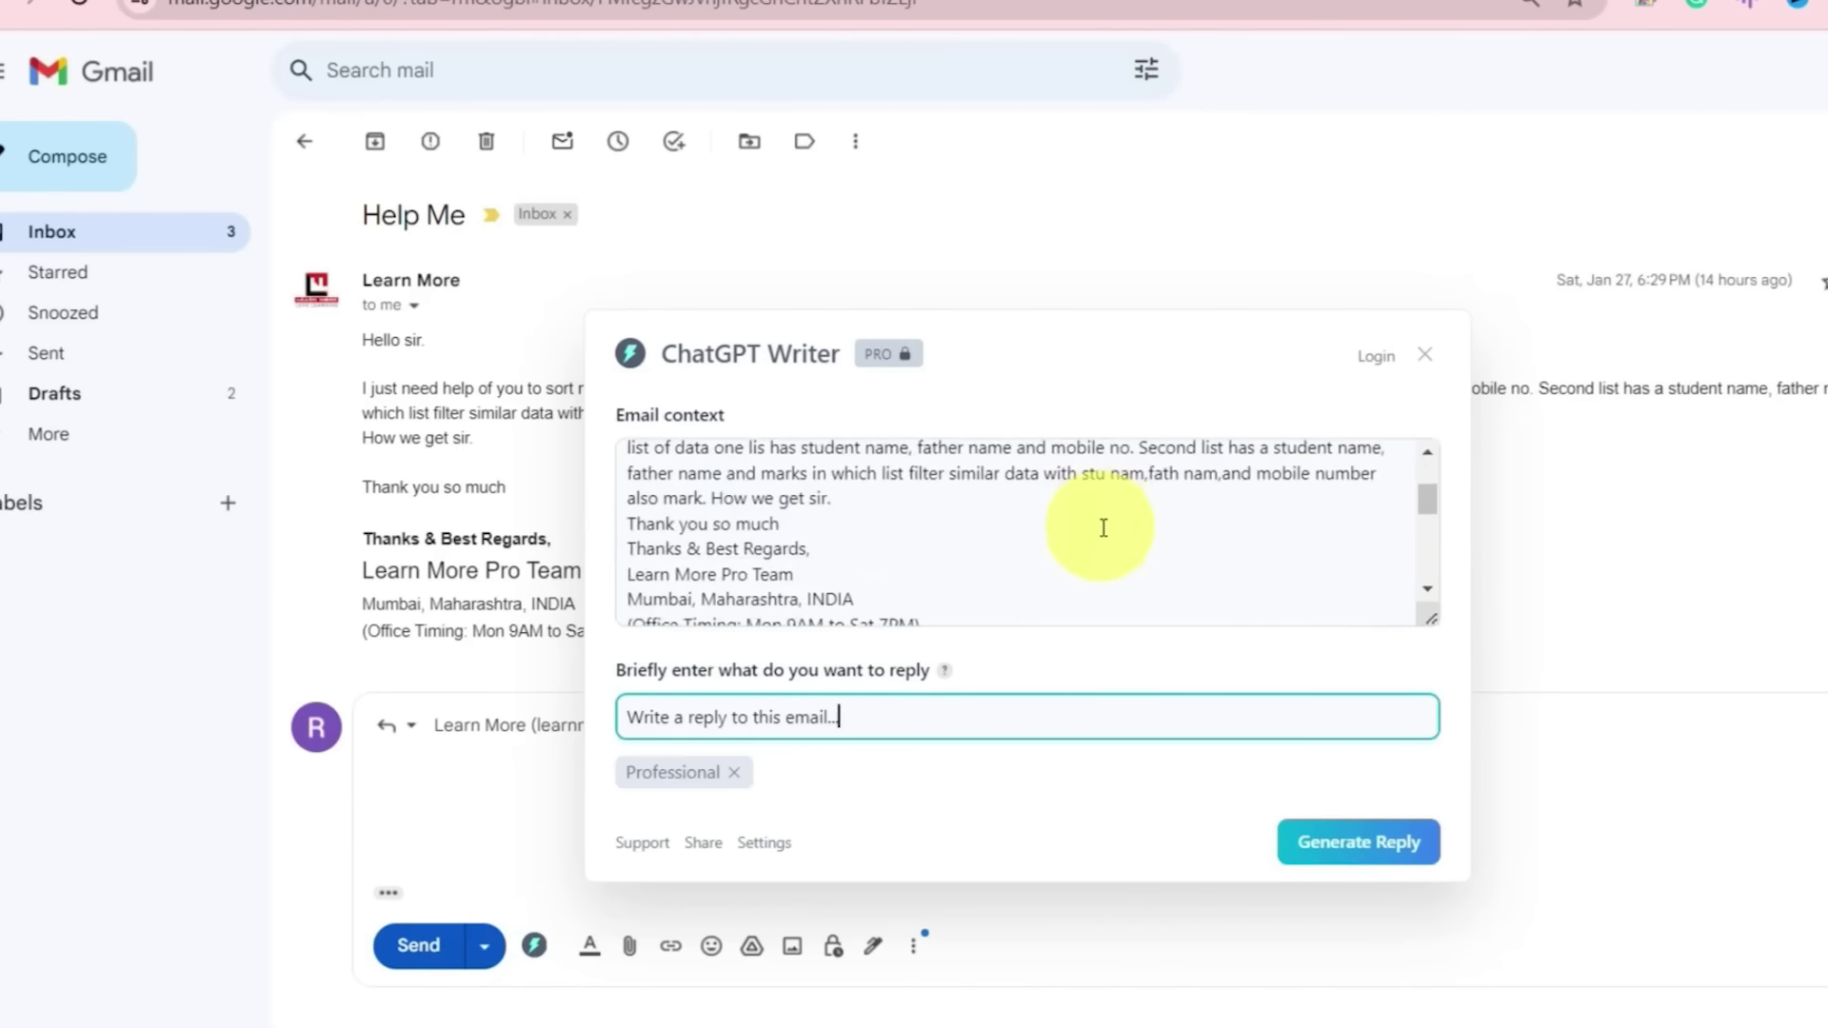
scroll(1104, 527, "down", 2)
scroll(1103, 528, "down", 2)
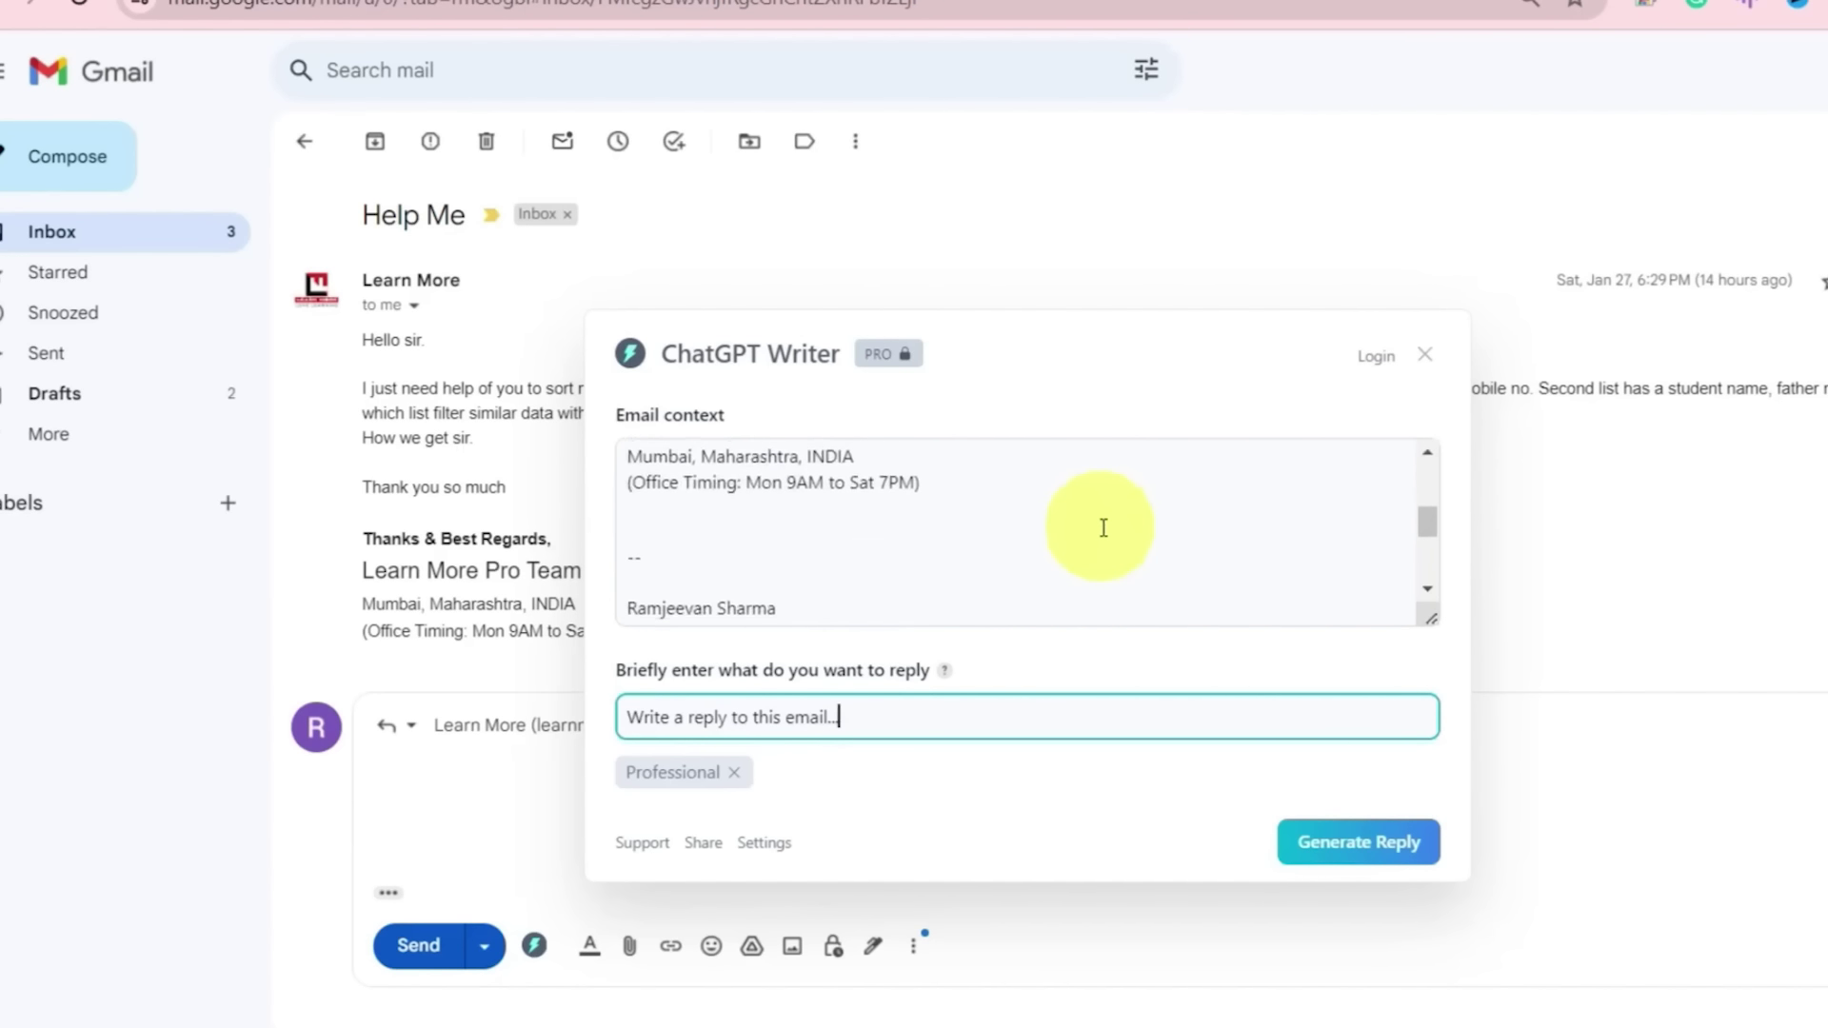
scroll(1103, 528, "up", 6)
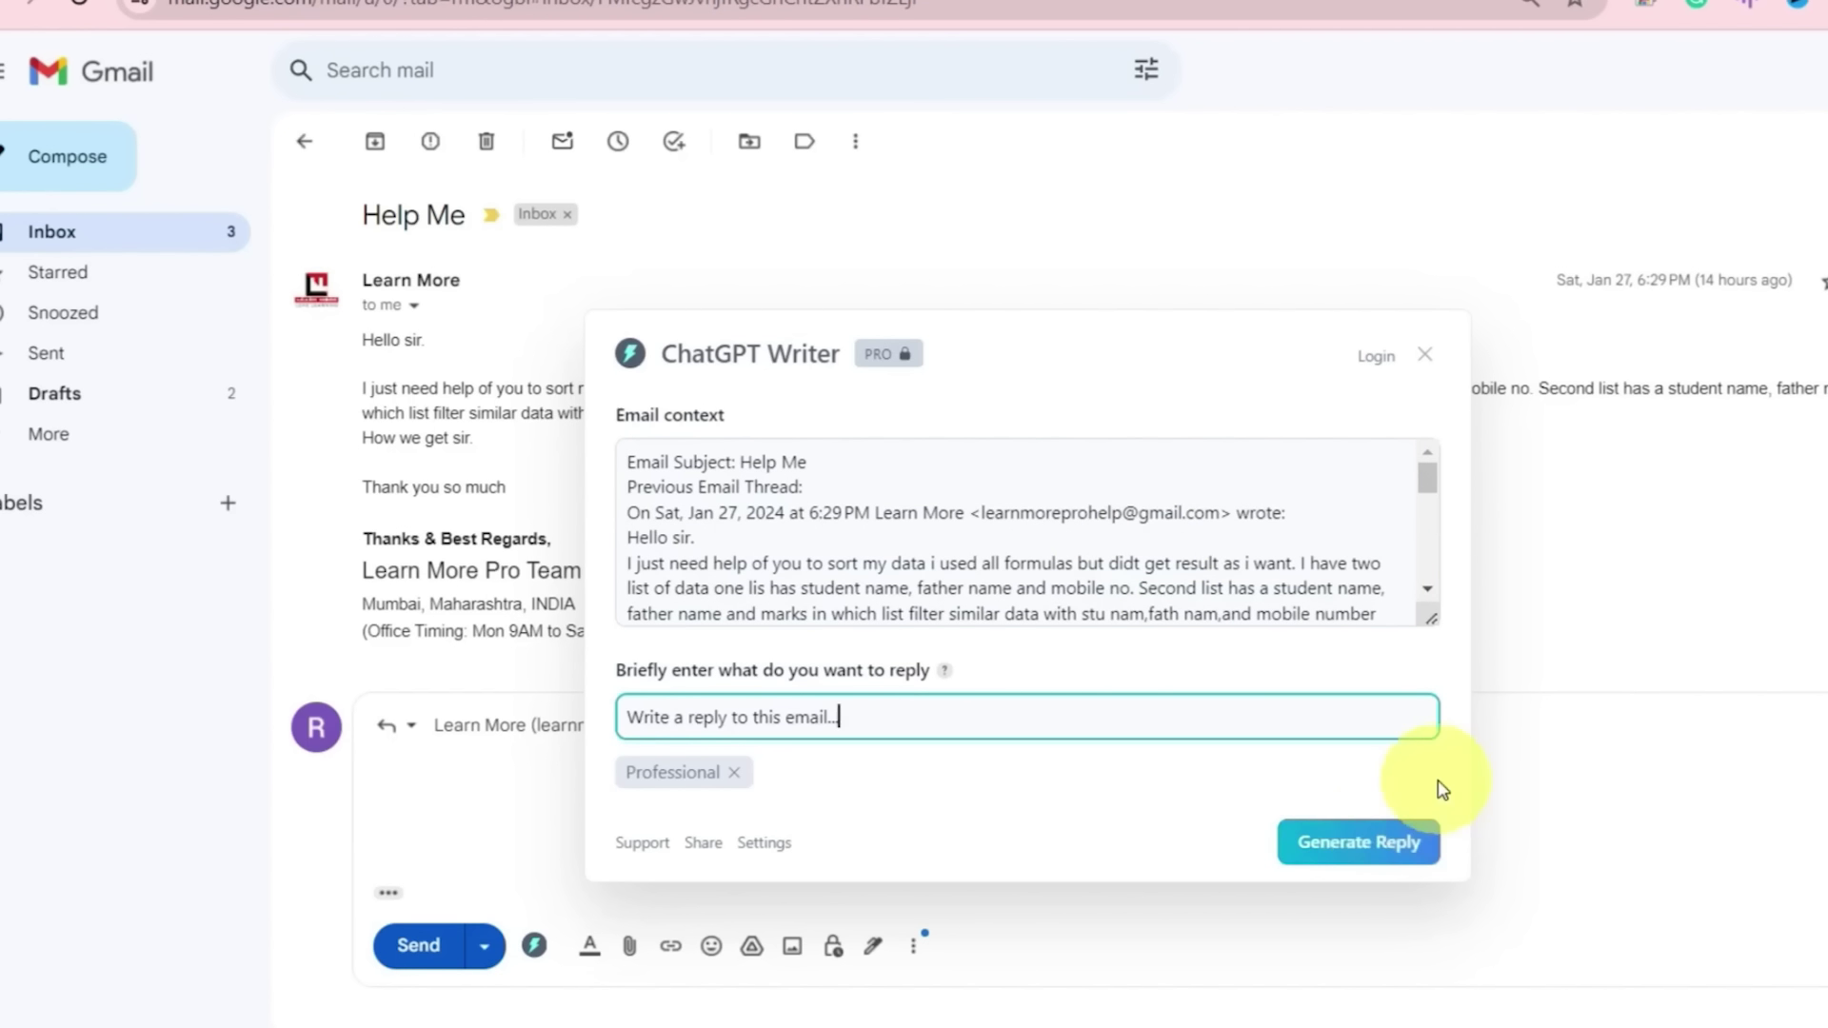
left_click(1365, 843)
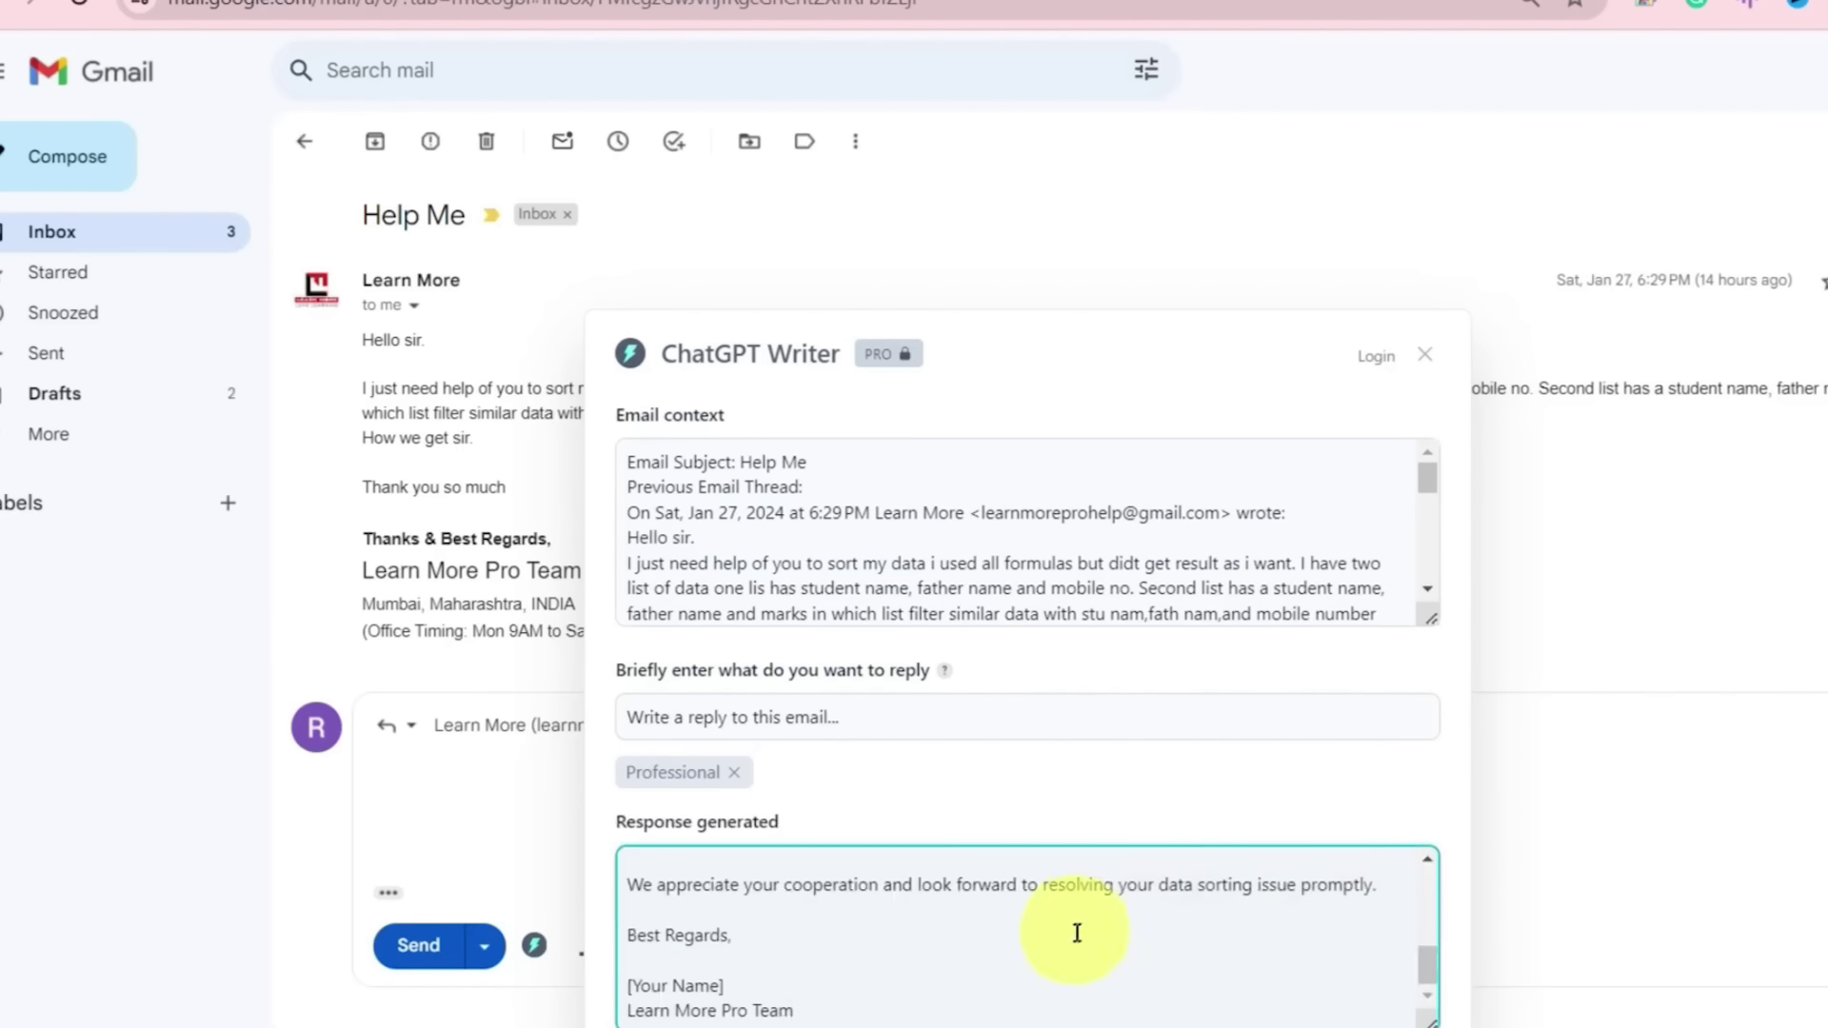
Read through the generated reply about the data sorting issue from its subject line to the sign-off
scroll(1071, 933, "up", 6)
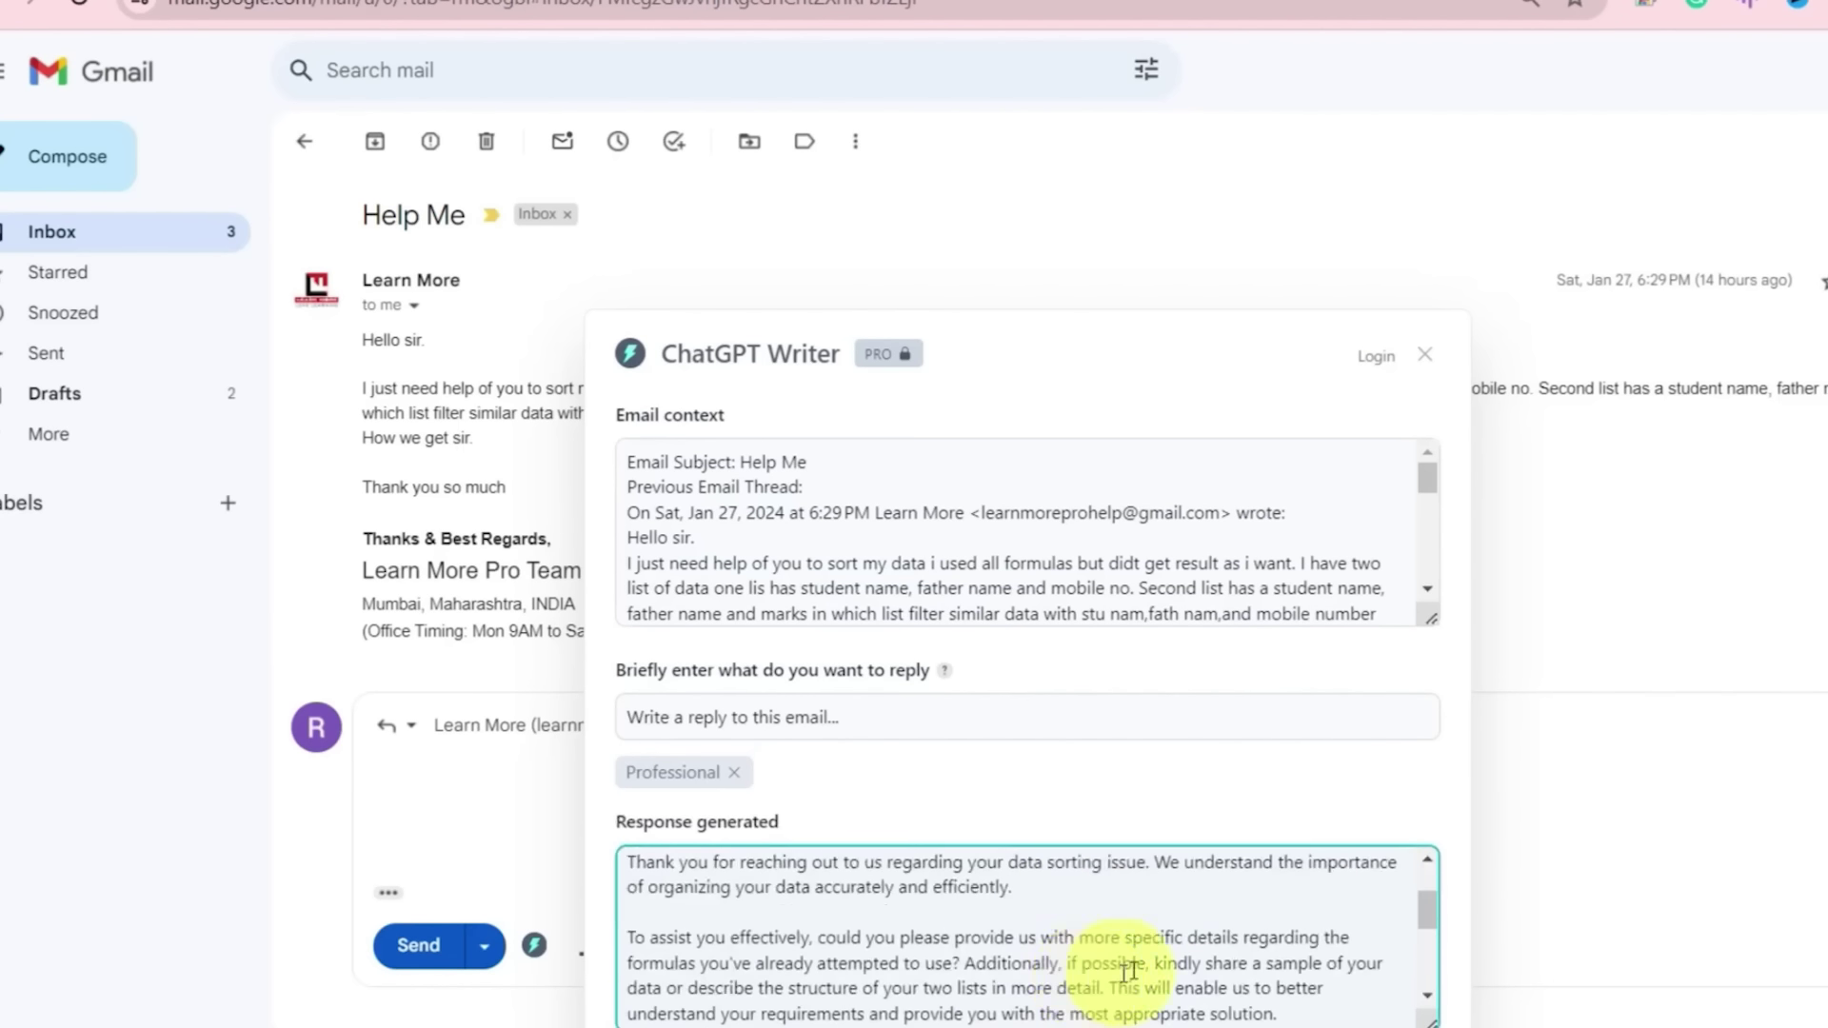
scroll(1114, 967, "up", 2)
scroll(820, 824, "down", 5)
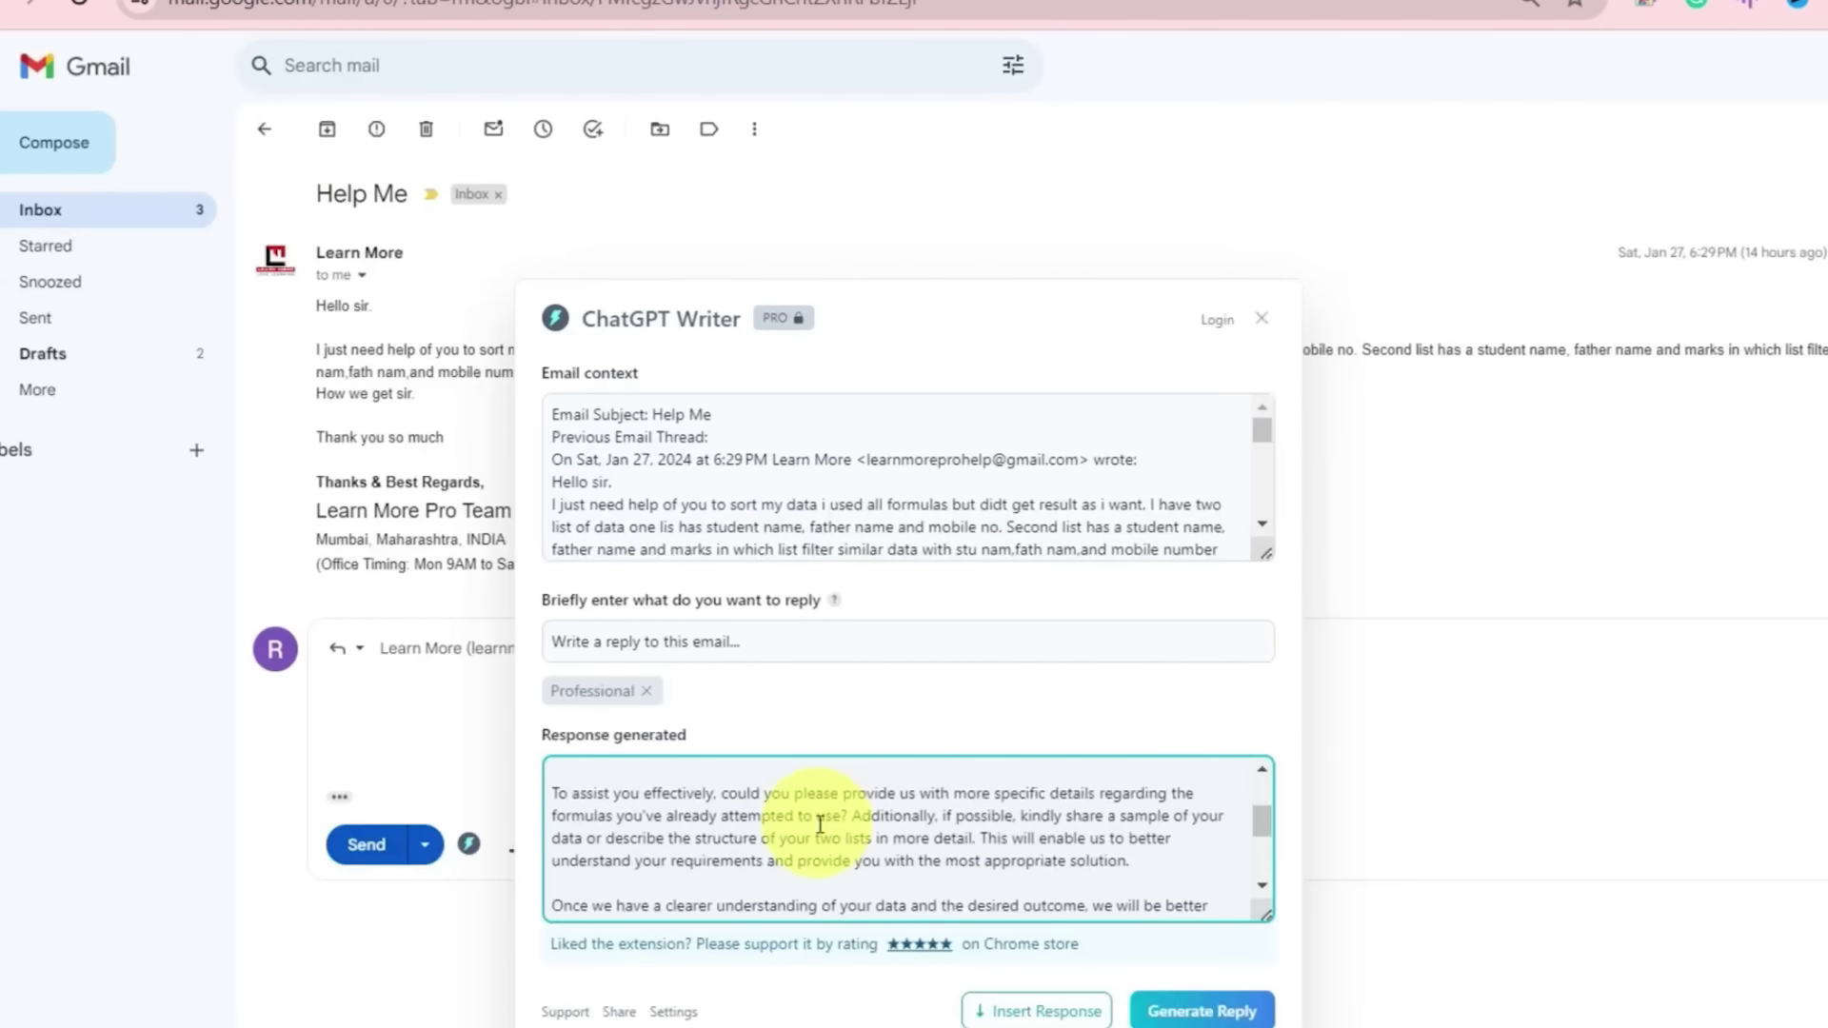
scroll(914, 818, "up", 5)
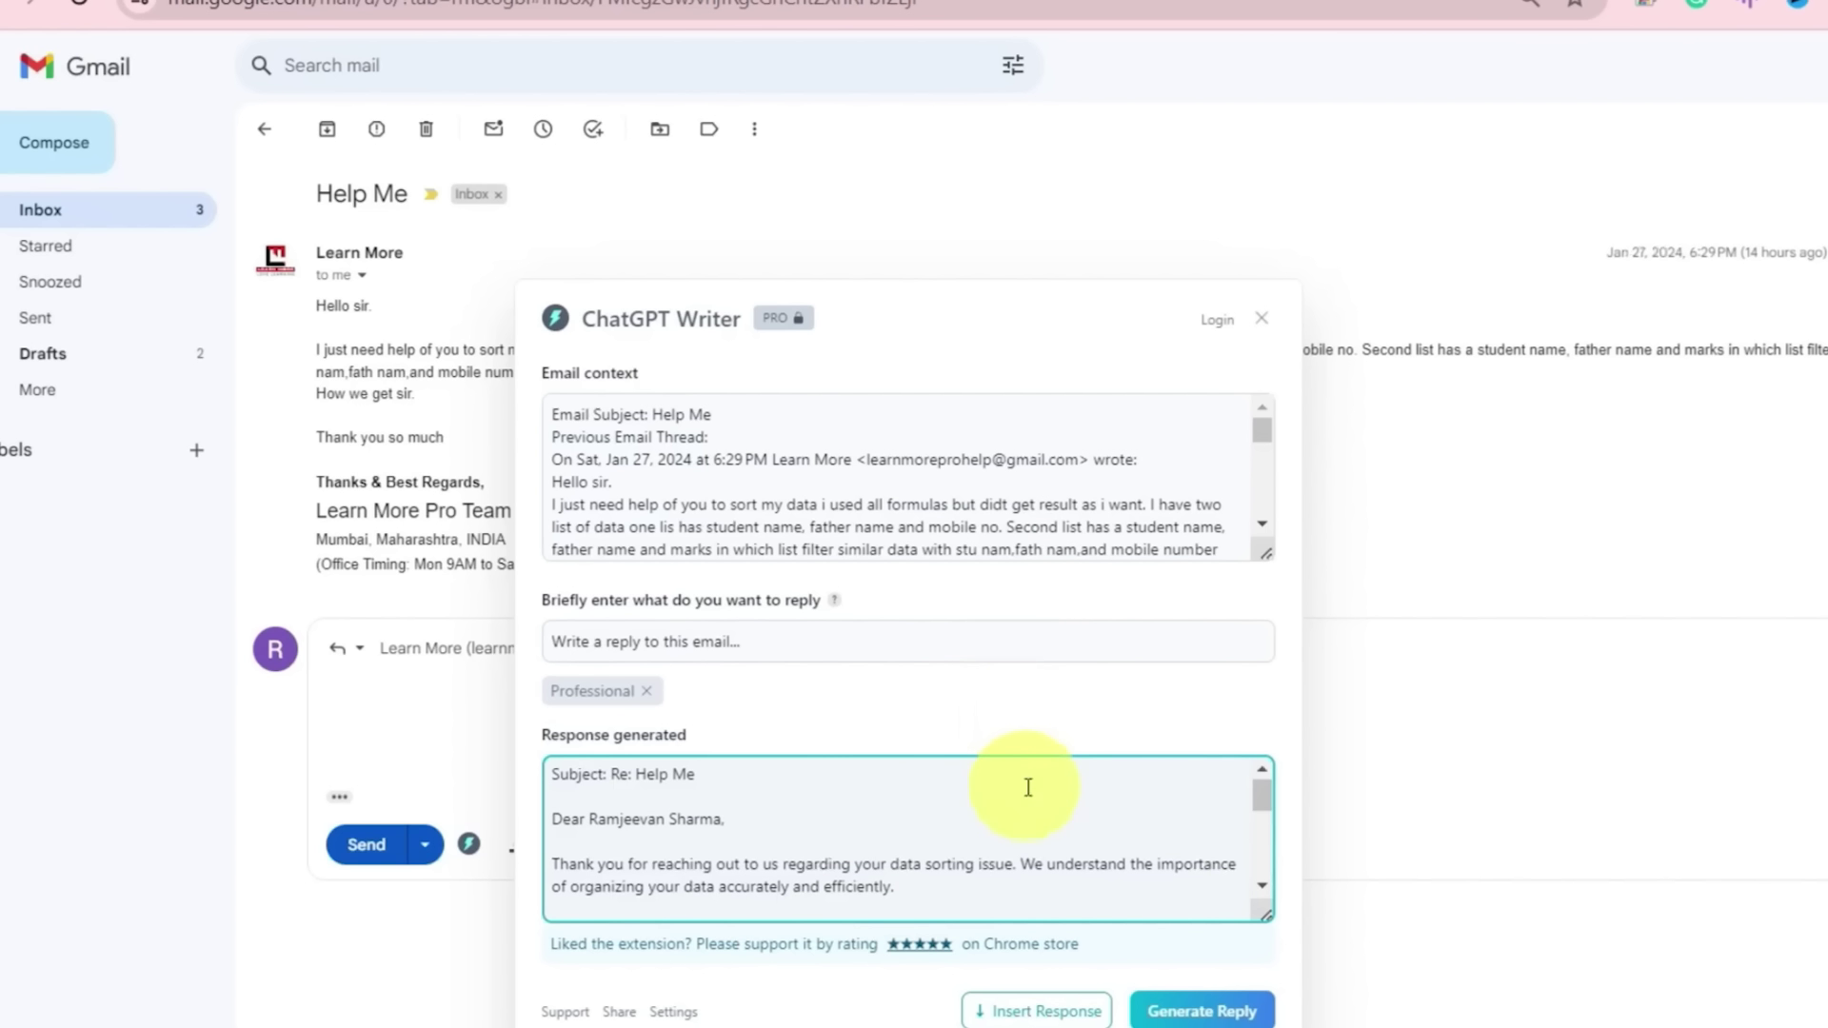
scroll(1029, 787, "down", 3)
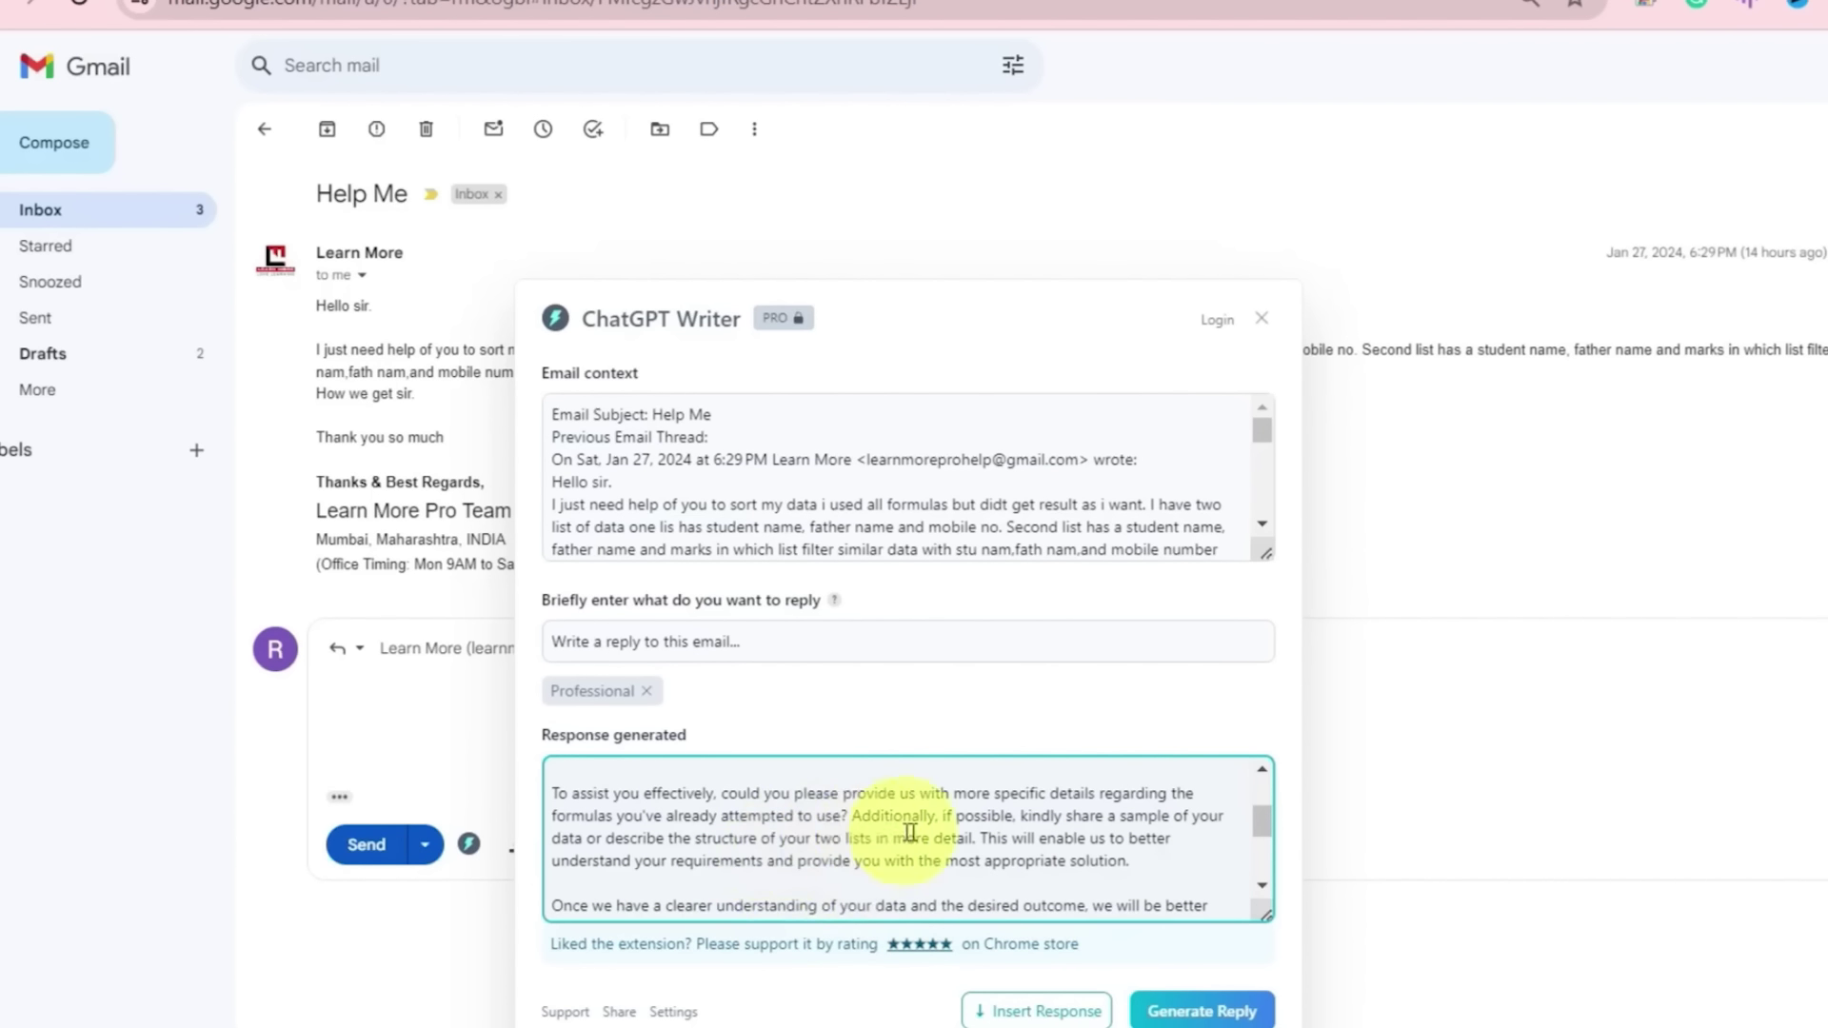
scroll(963, 841, "down", 3)
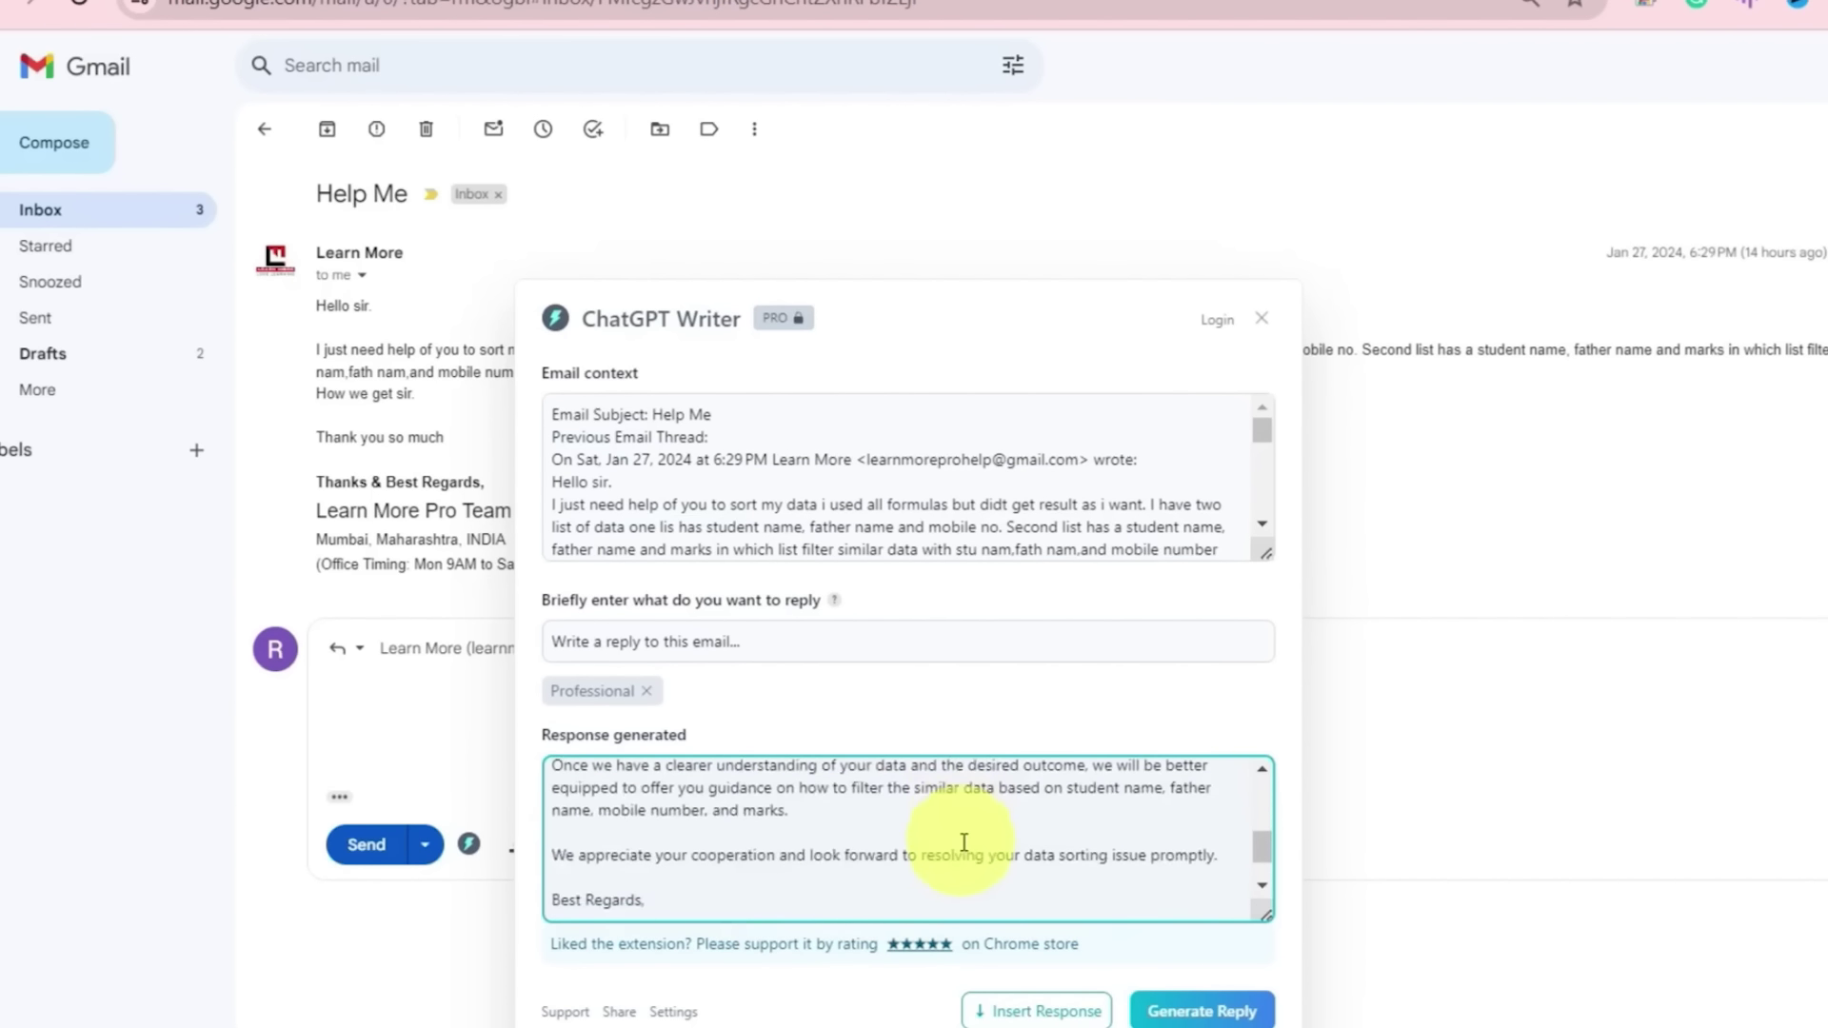
scroll(964, 841, "down", 1)
Append "explain him sort in excel" to the reply prompt, regenerate the reply, and read the Excel guide it contains
left_click(820, 643)
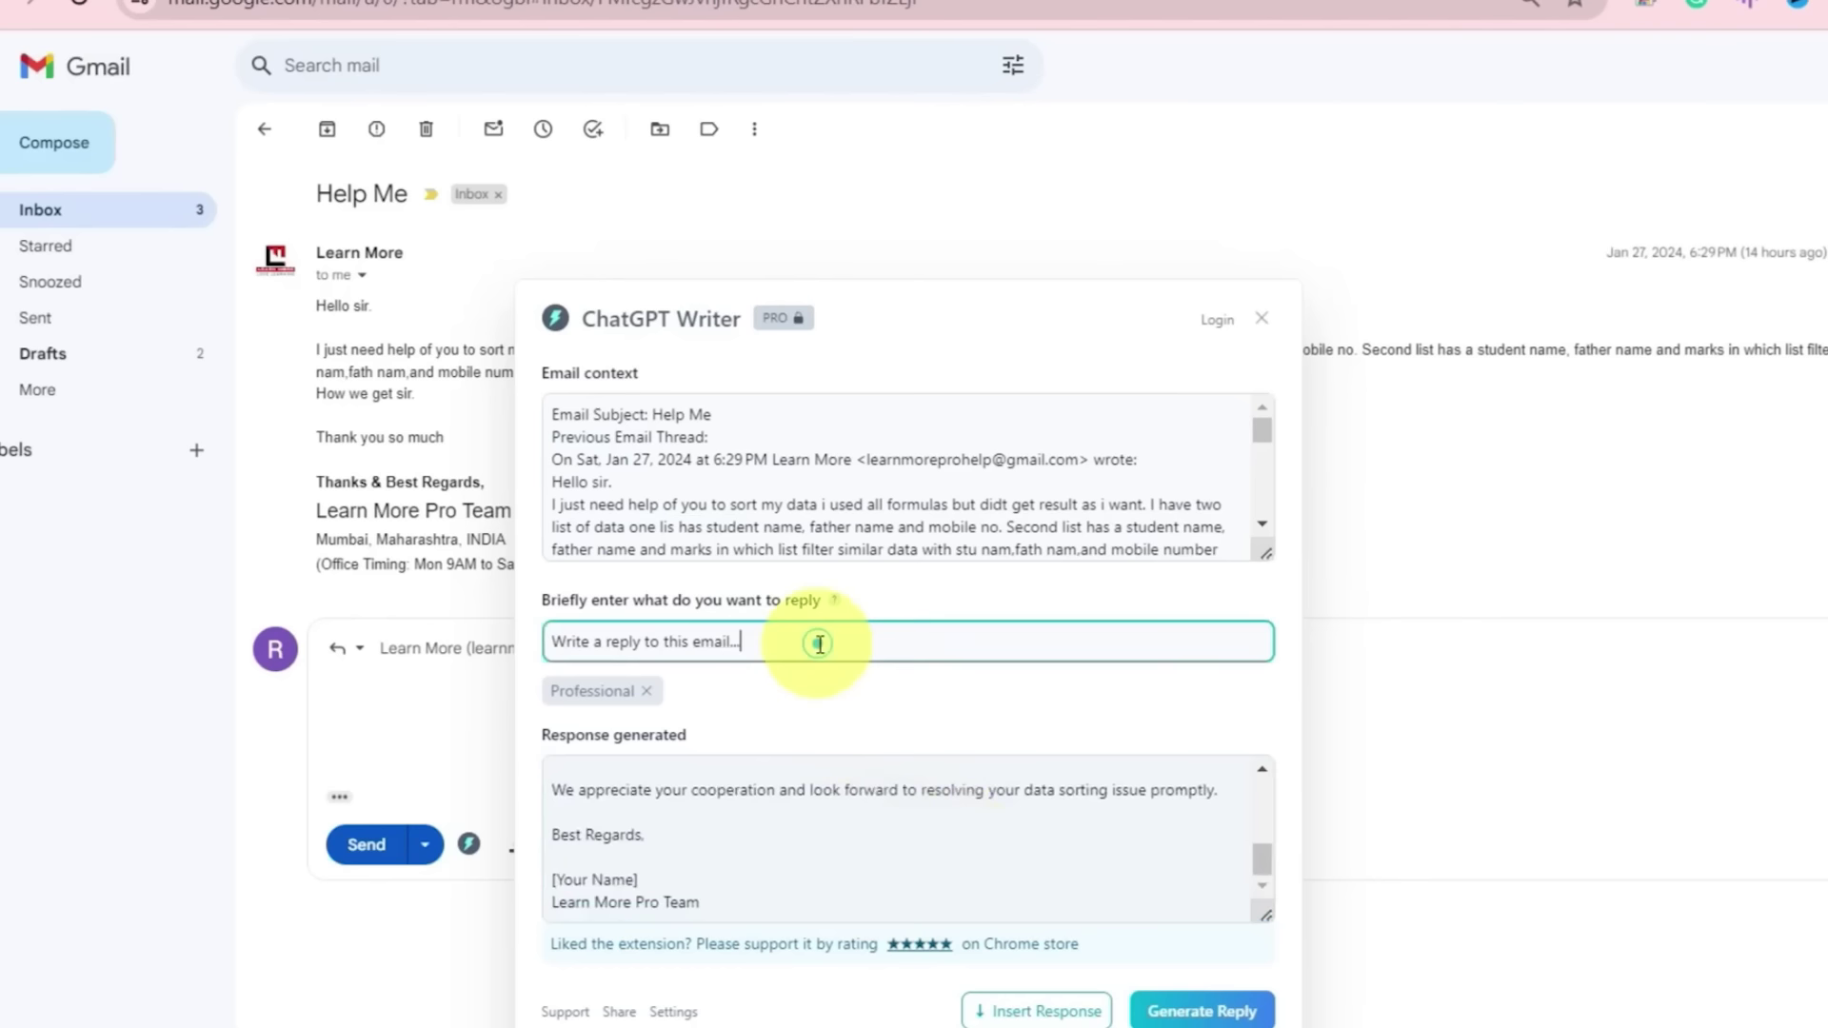
type("explain him sort in excel")
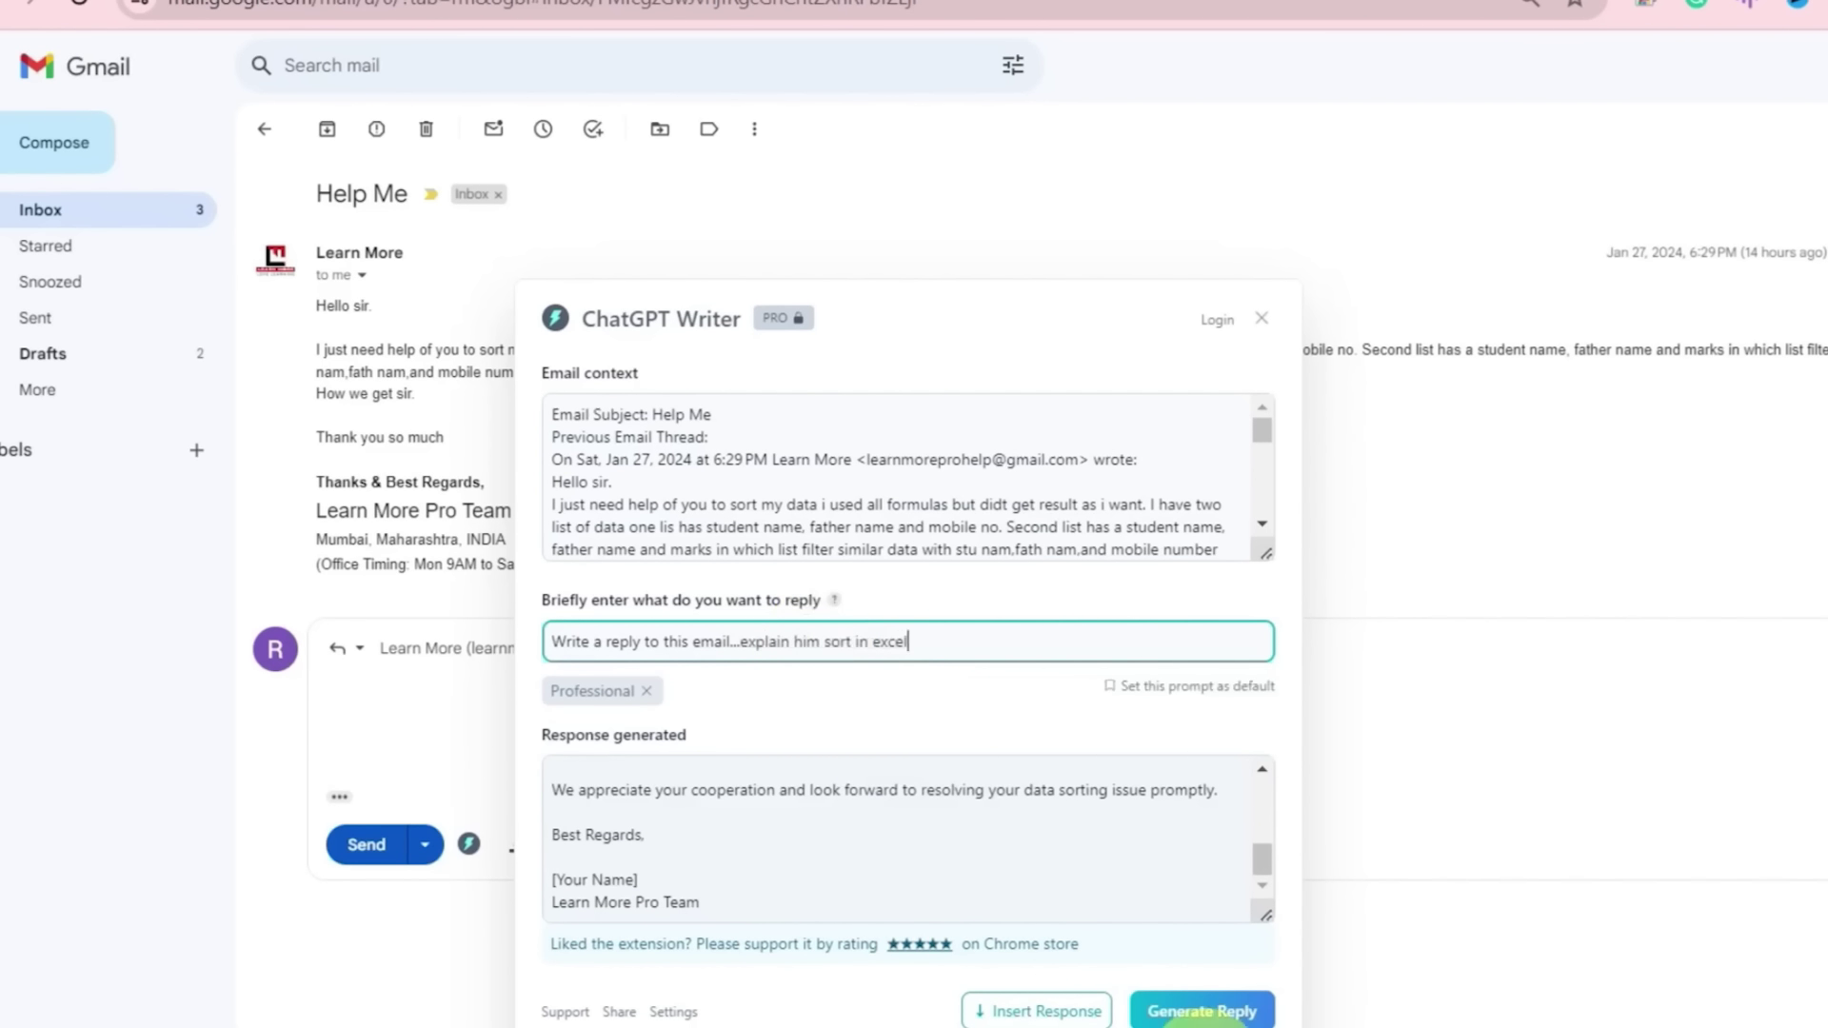
left_click(1202, 1013)
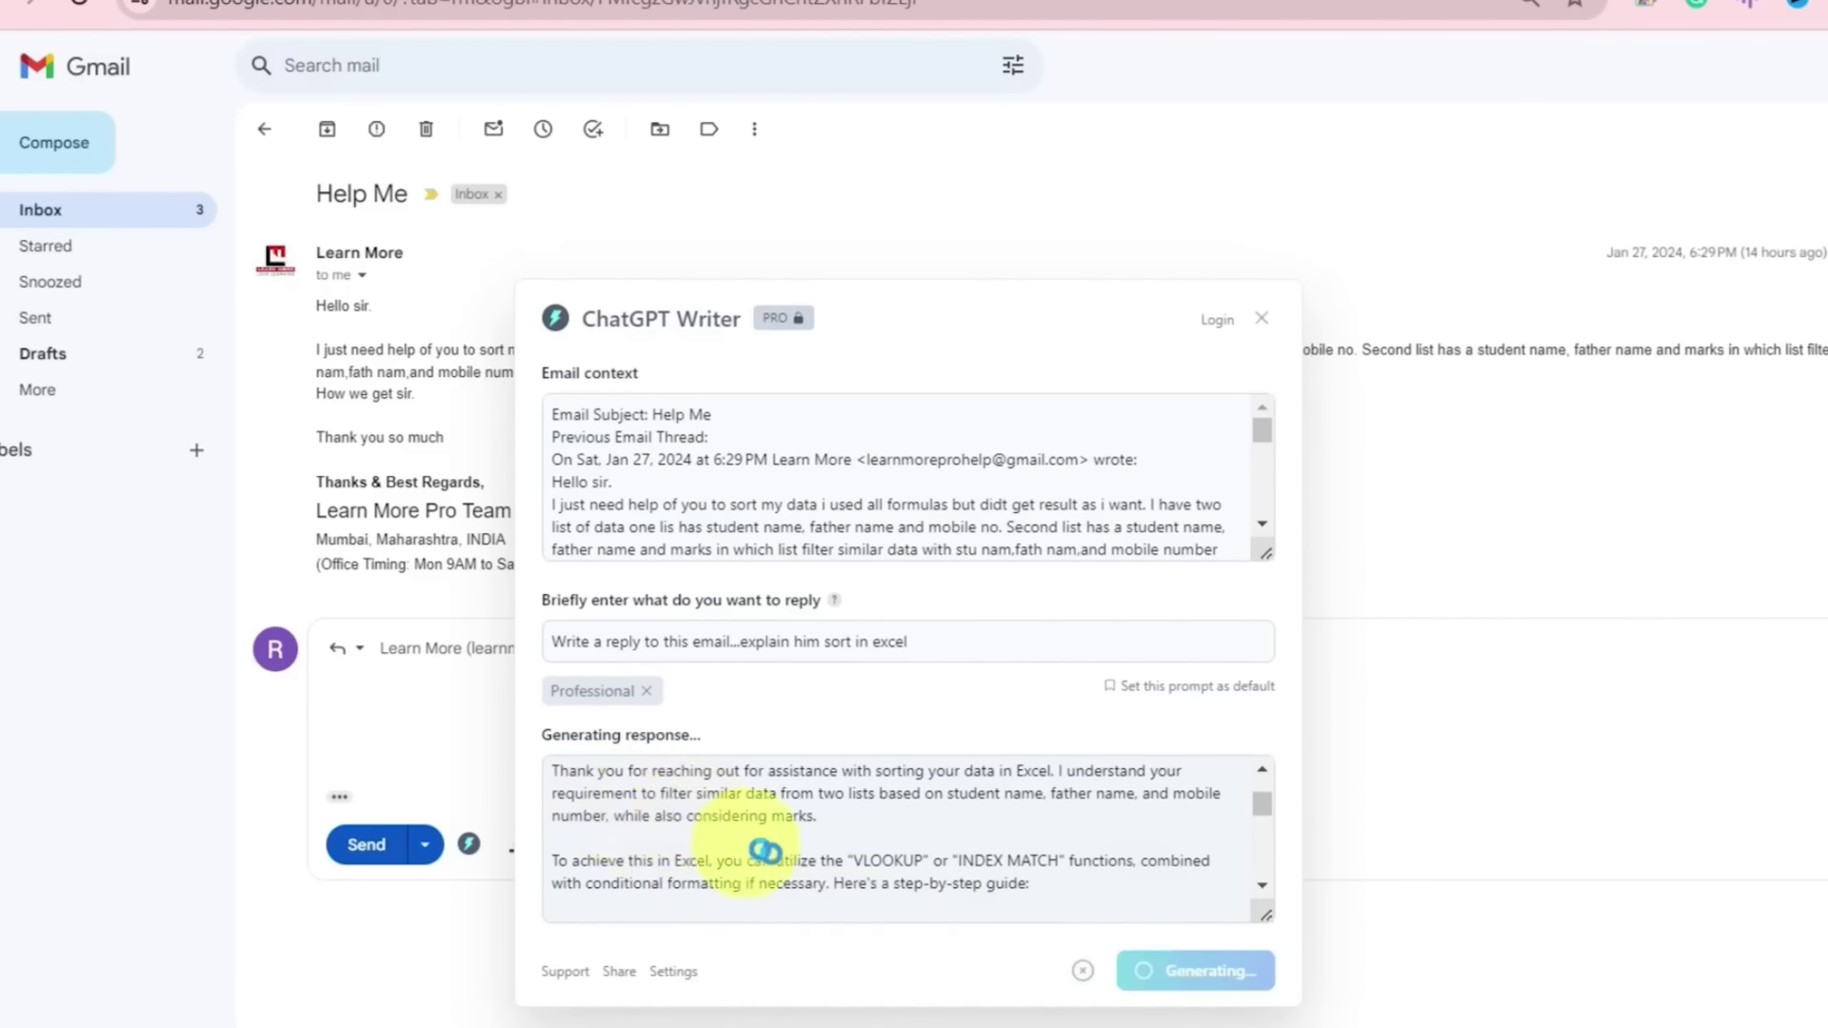
scroll(832, 856, "up", 6)
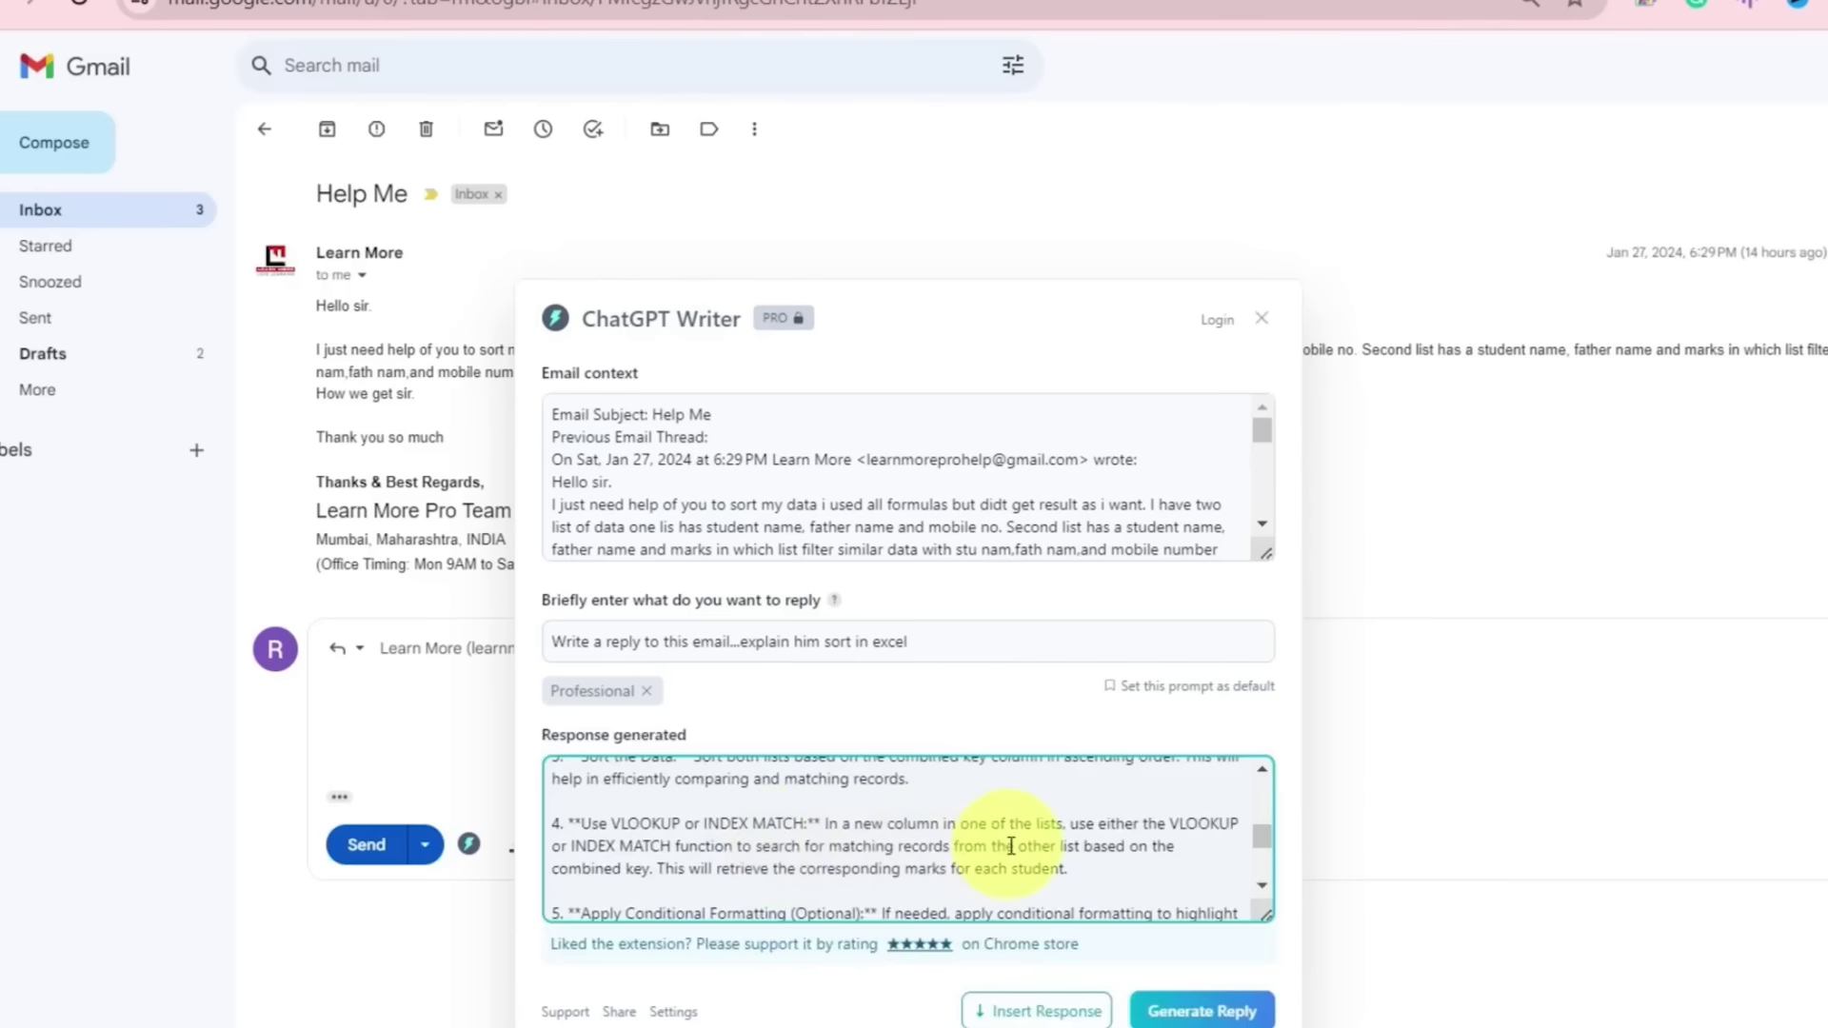
scroll(1011, 846, "down", 3)
scroll(1011, 846, "up", 5)
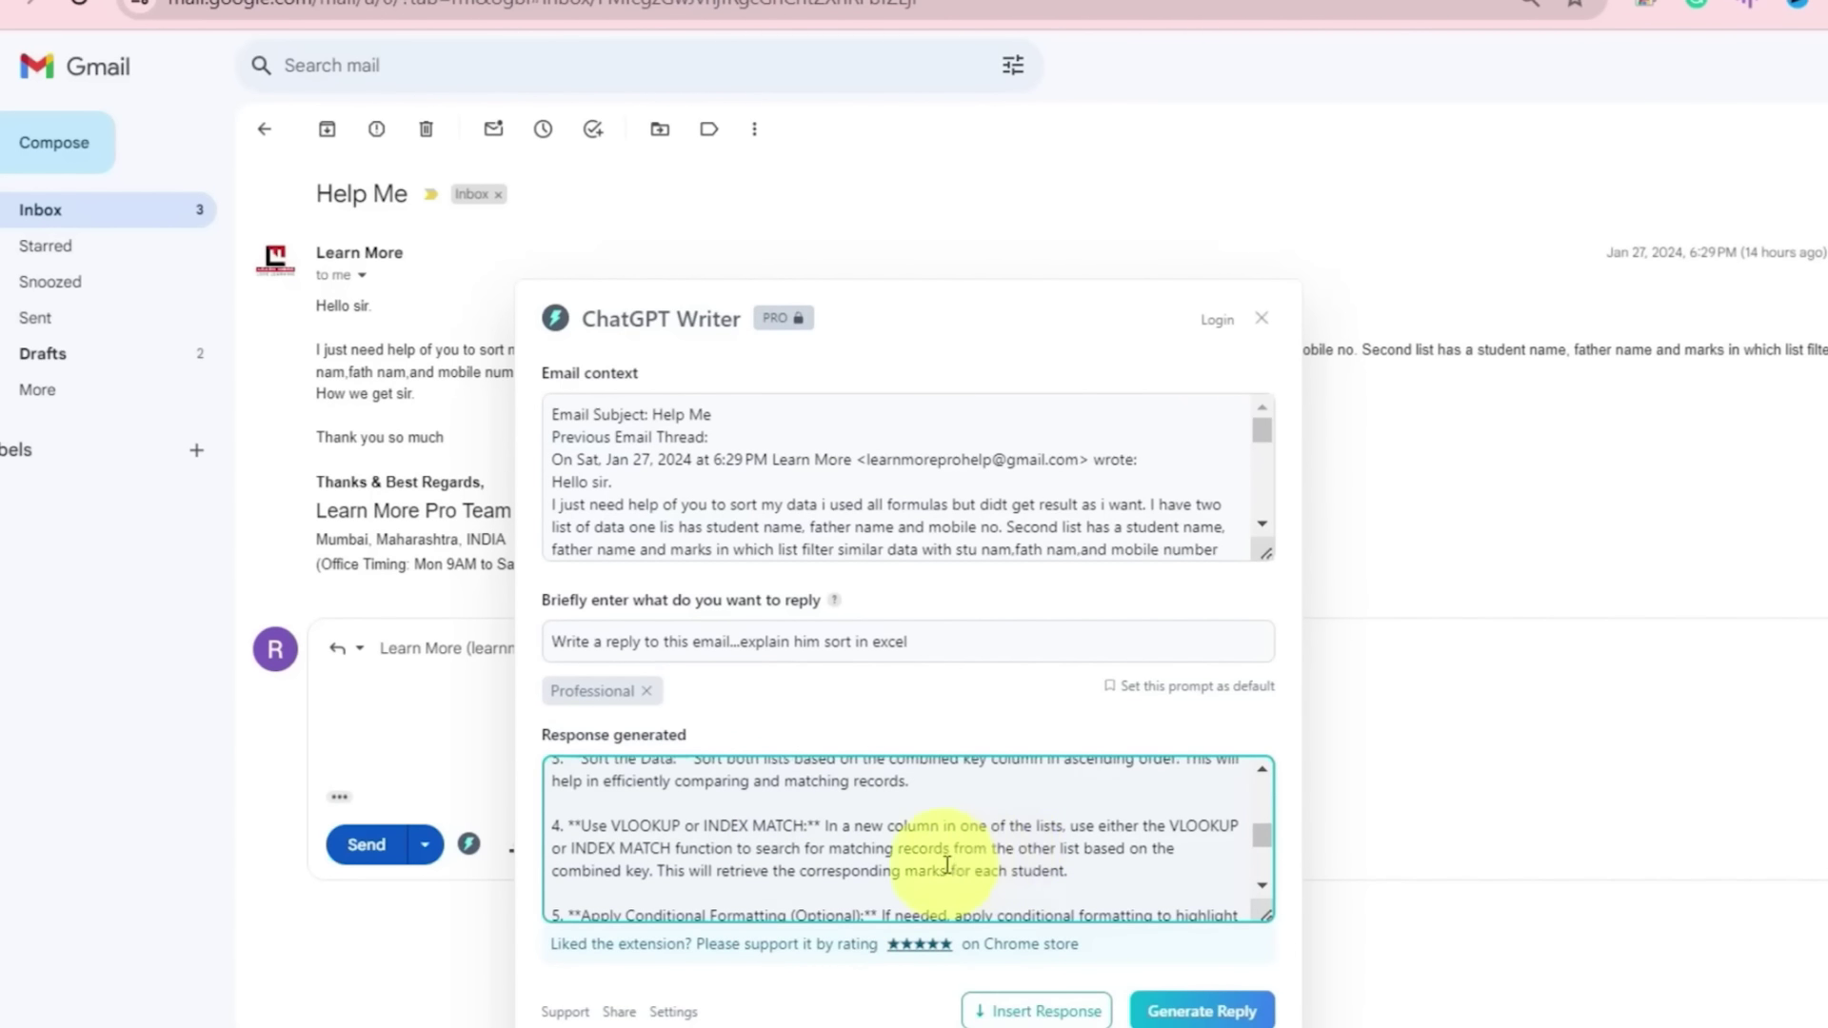
scroll(816, 877, "up", 3)
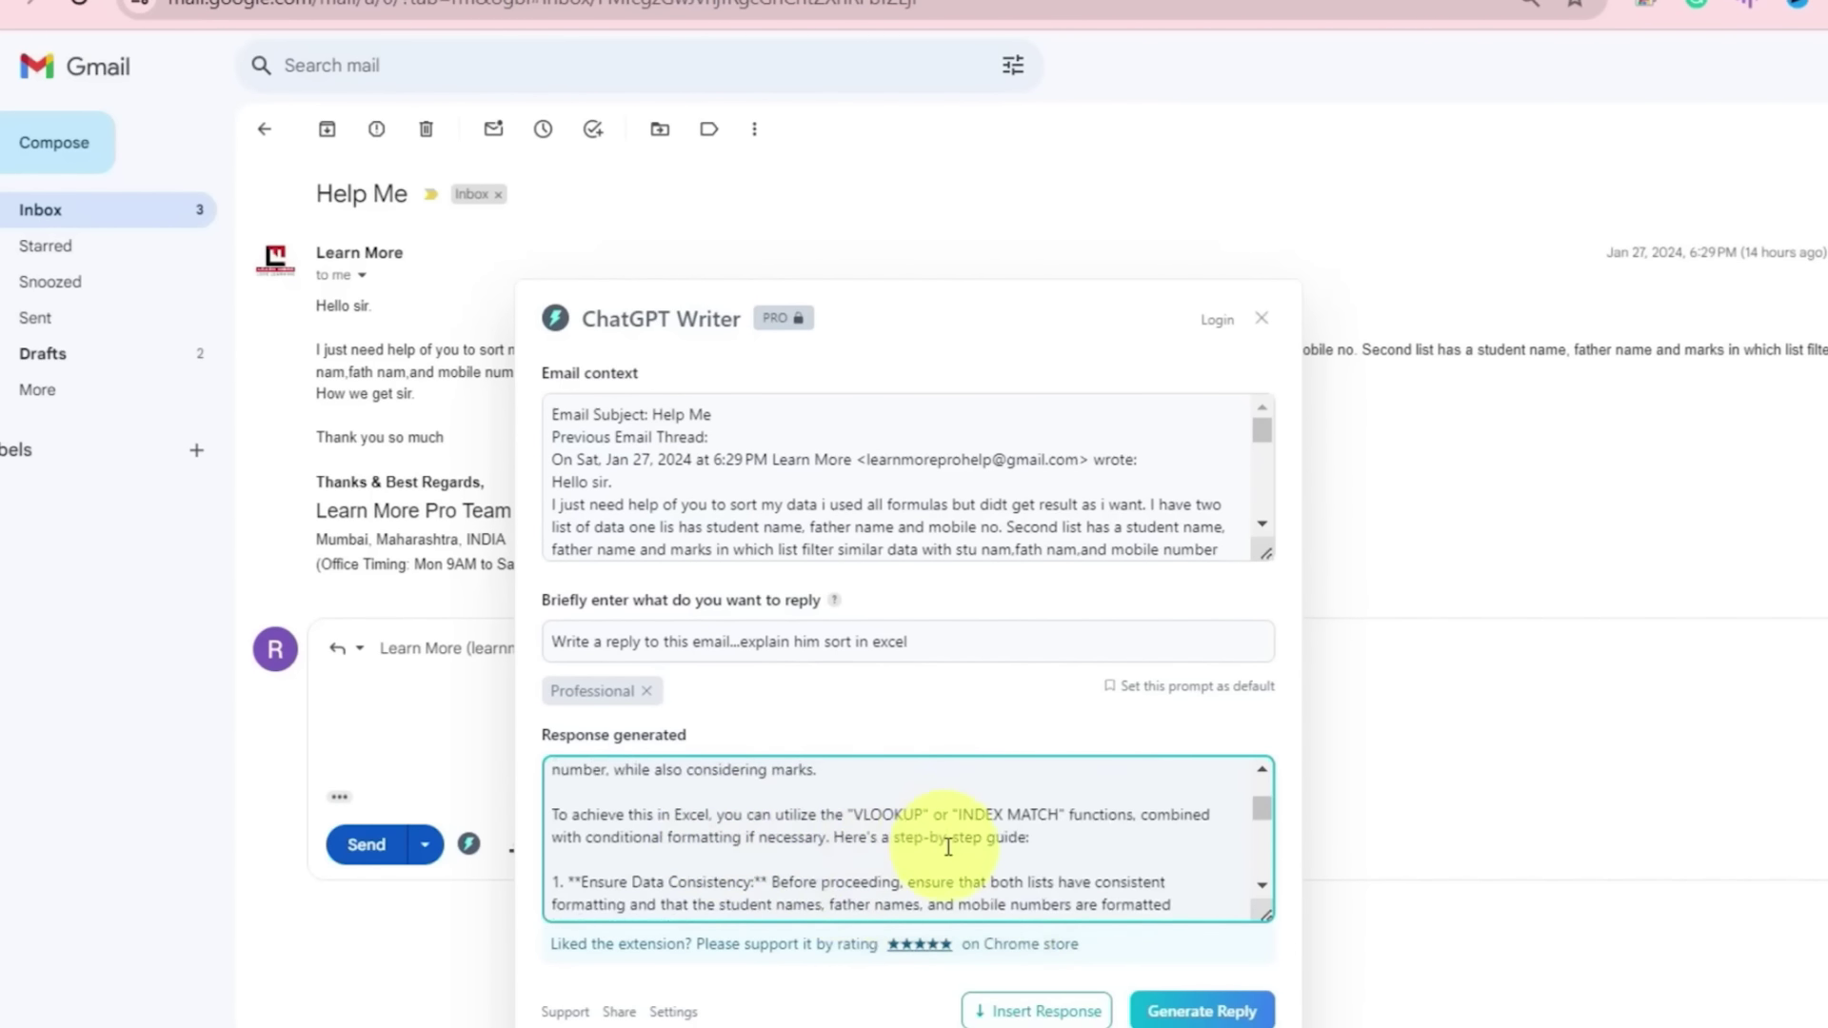
scroll(938, 843, "up", 3)
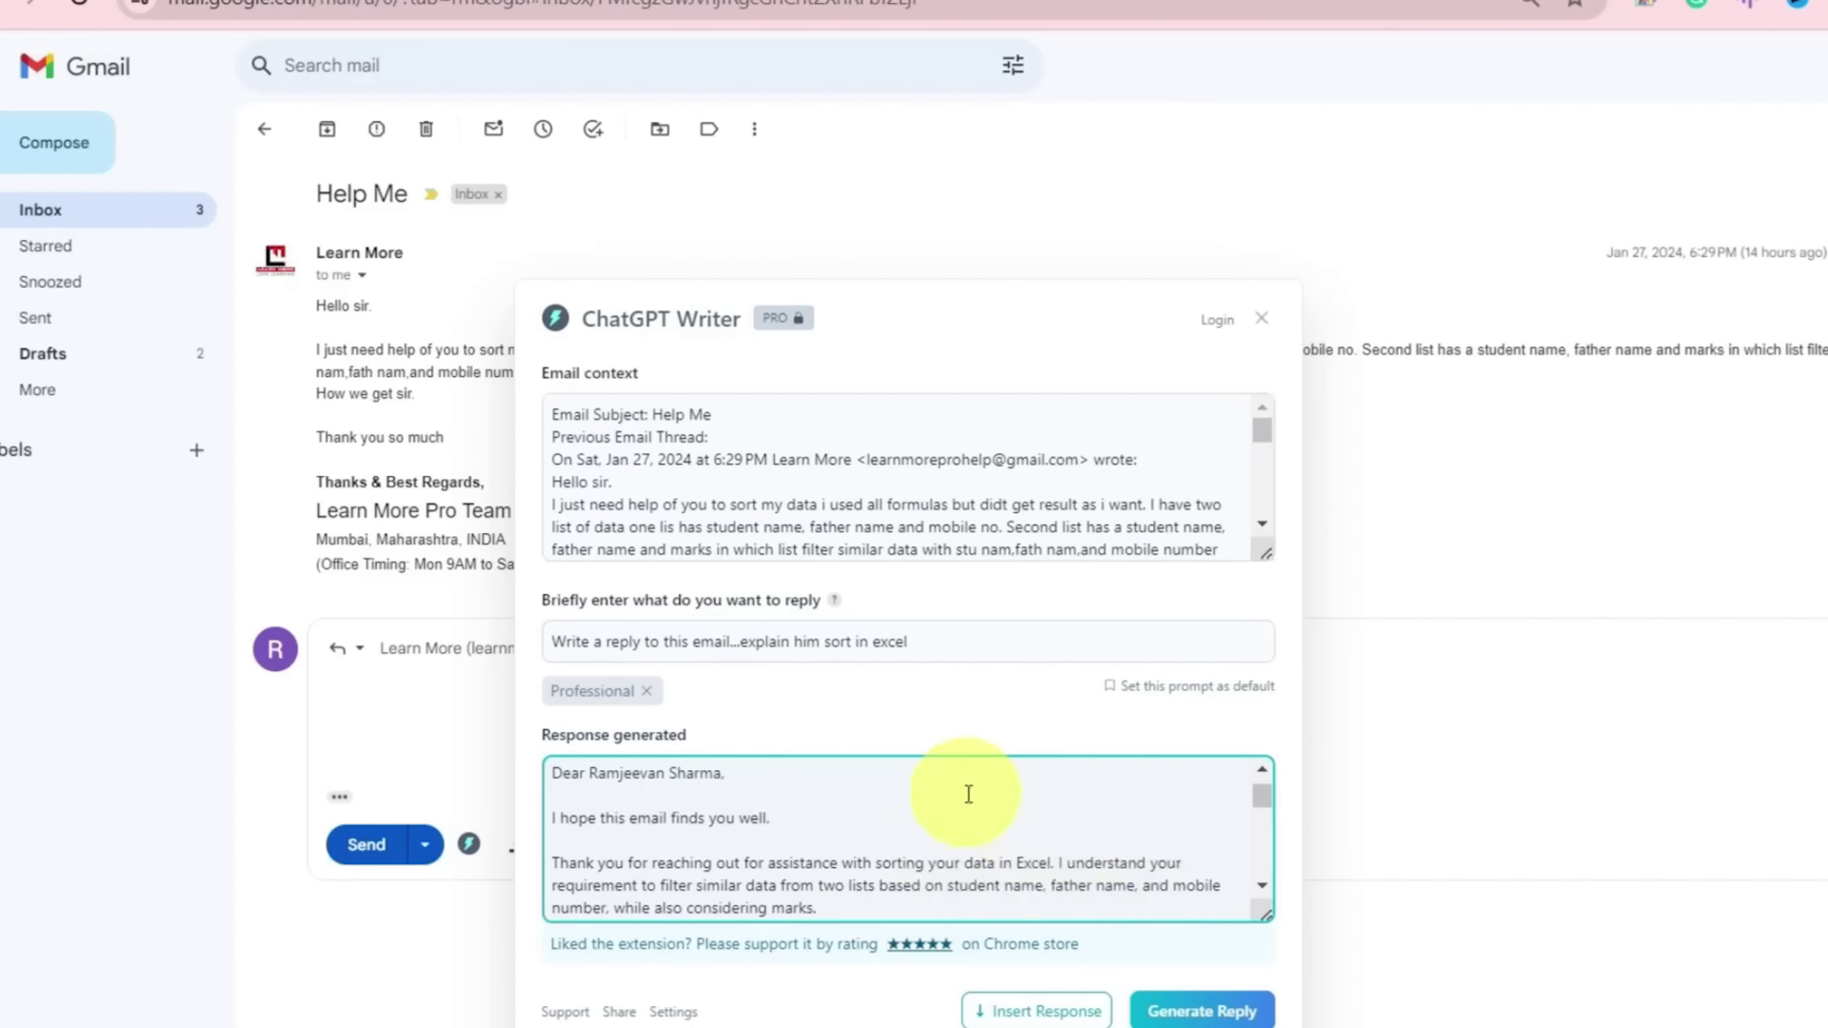
Replace the added sorting instruction in the prompt with "Explain countif formula" and regenerate the reply
left_click_drag(740, 642, 1096, 654)
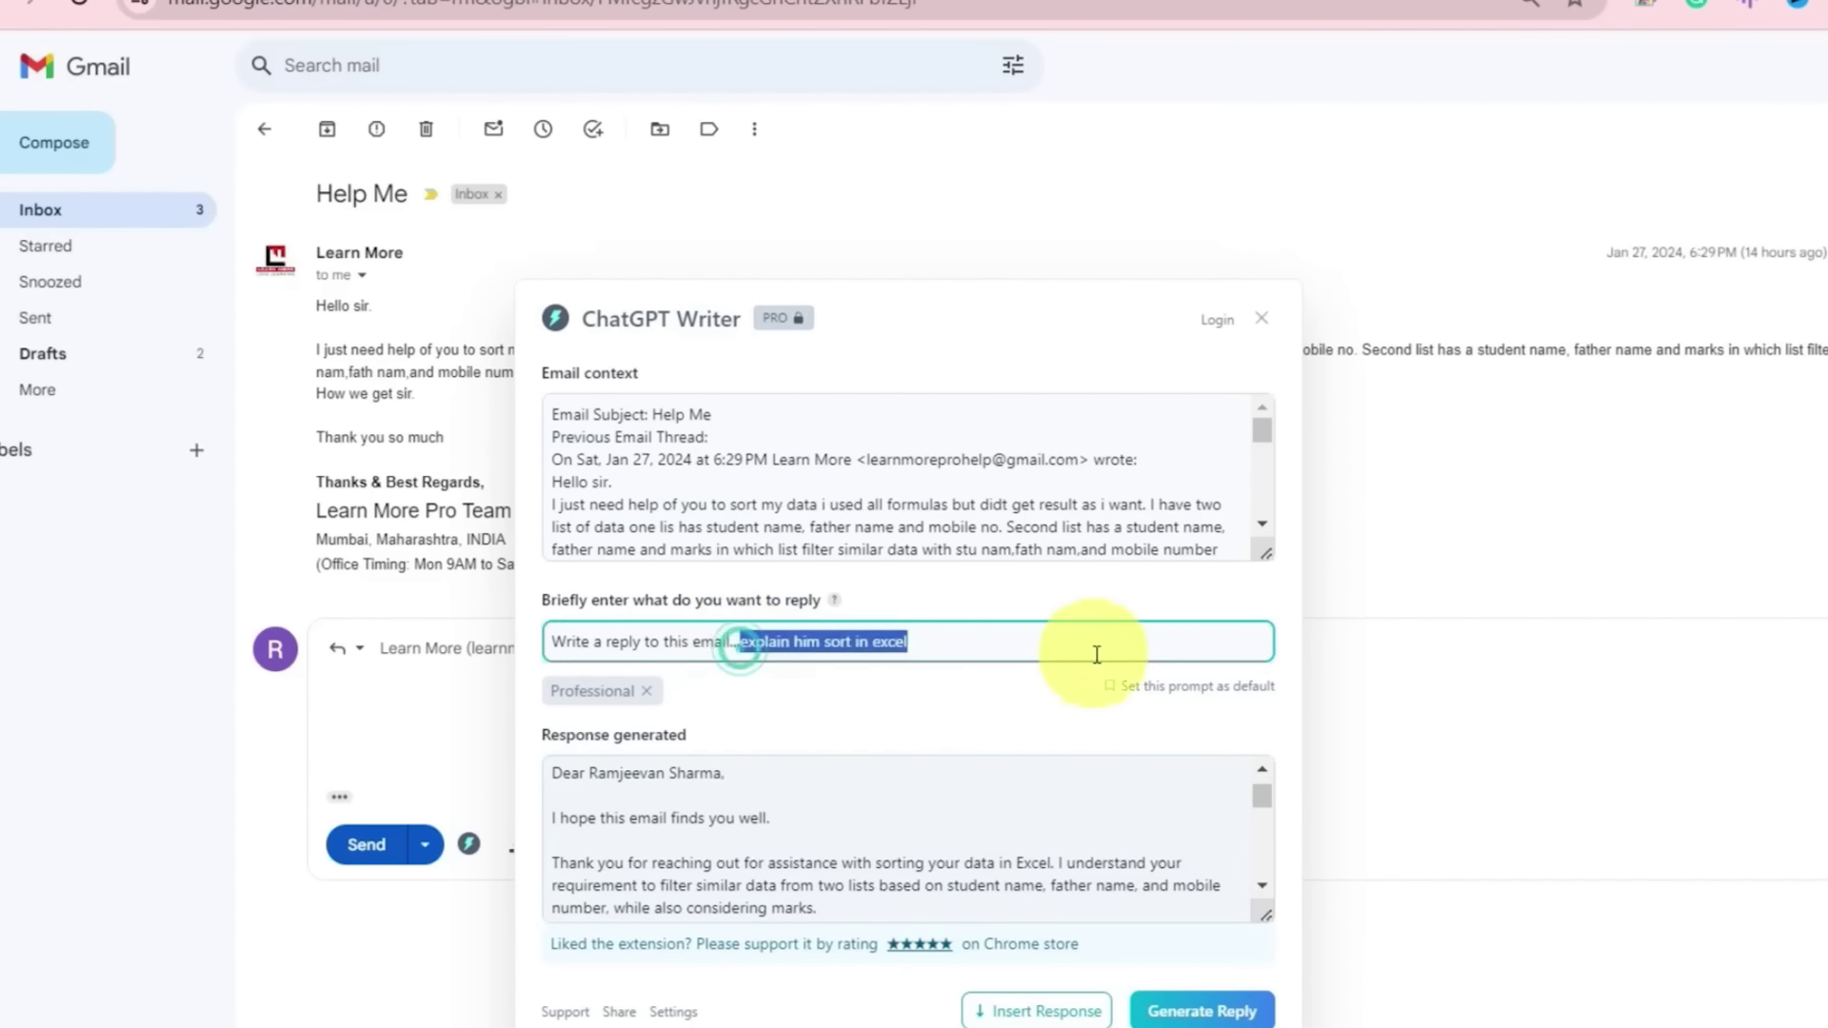
type("Expla")
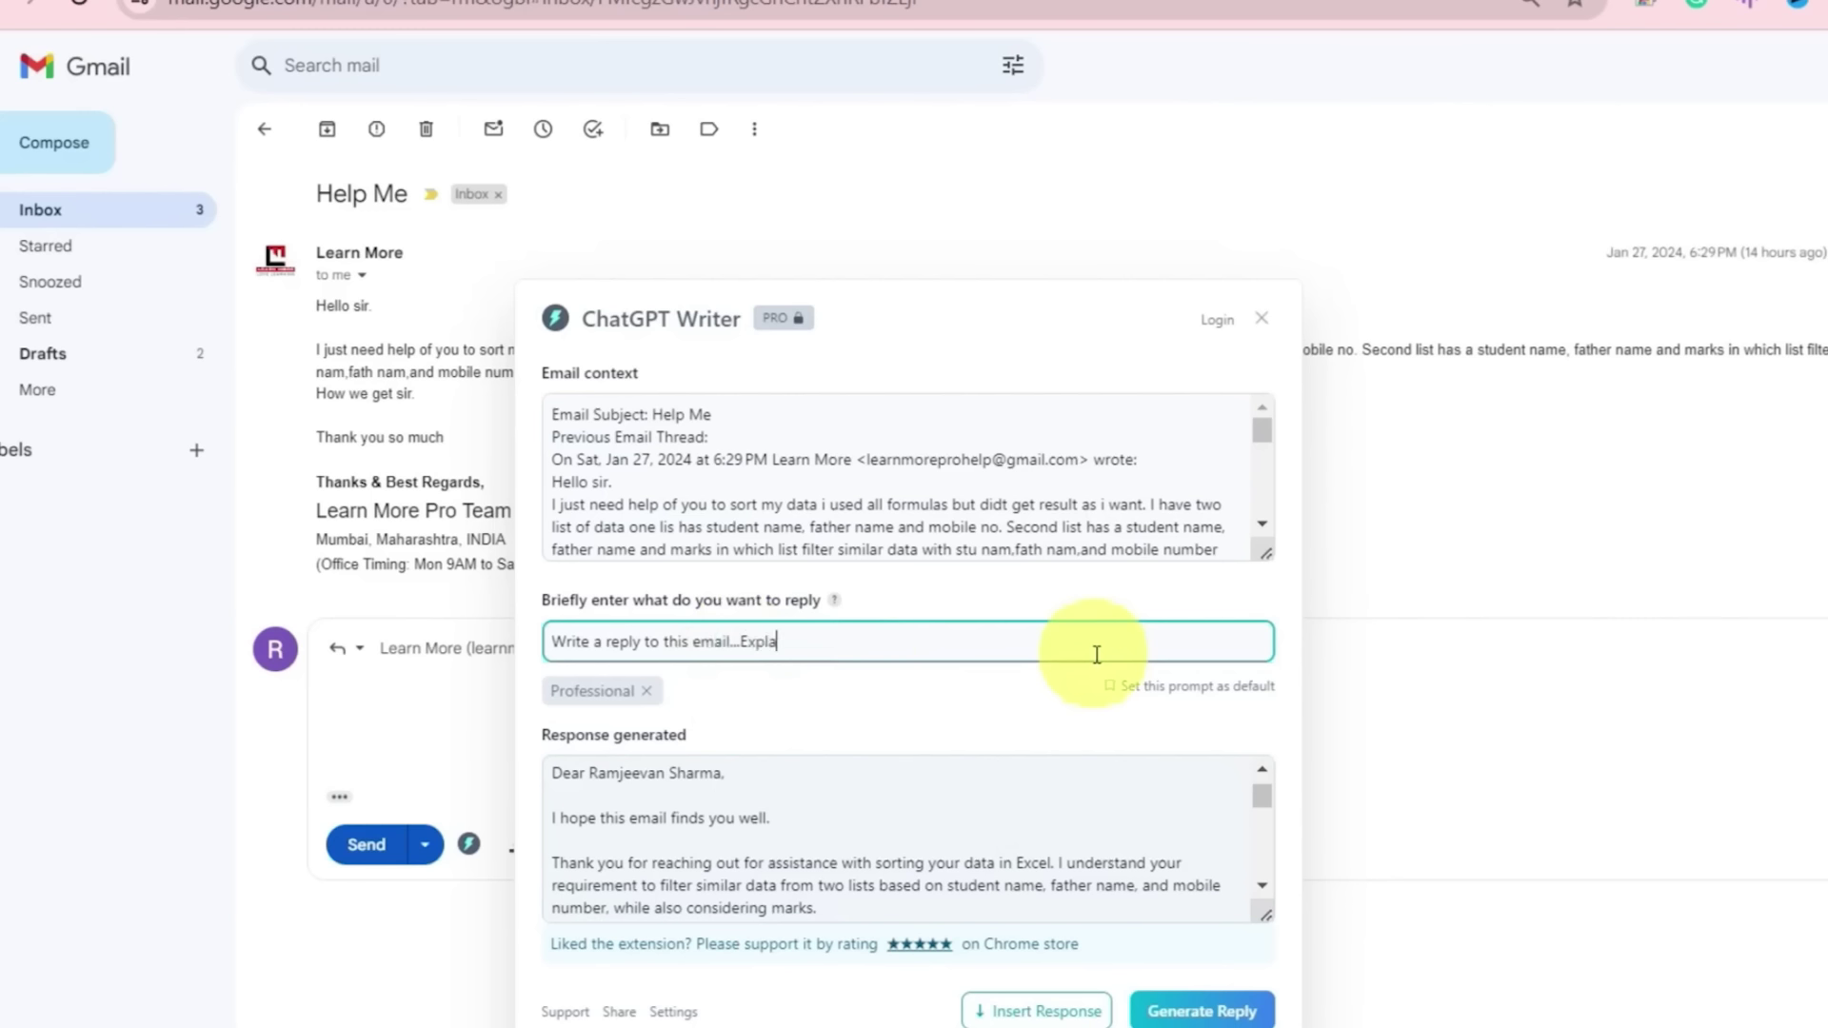
type("in countif formula")
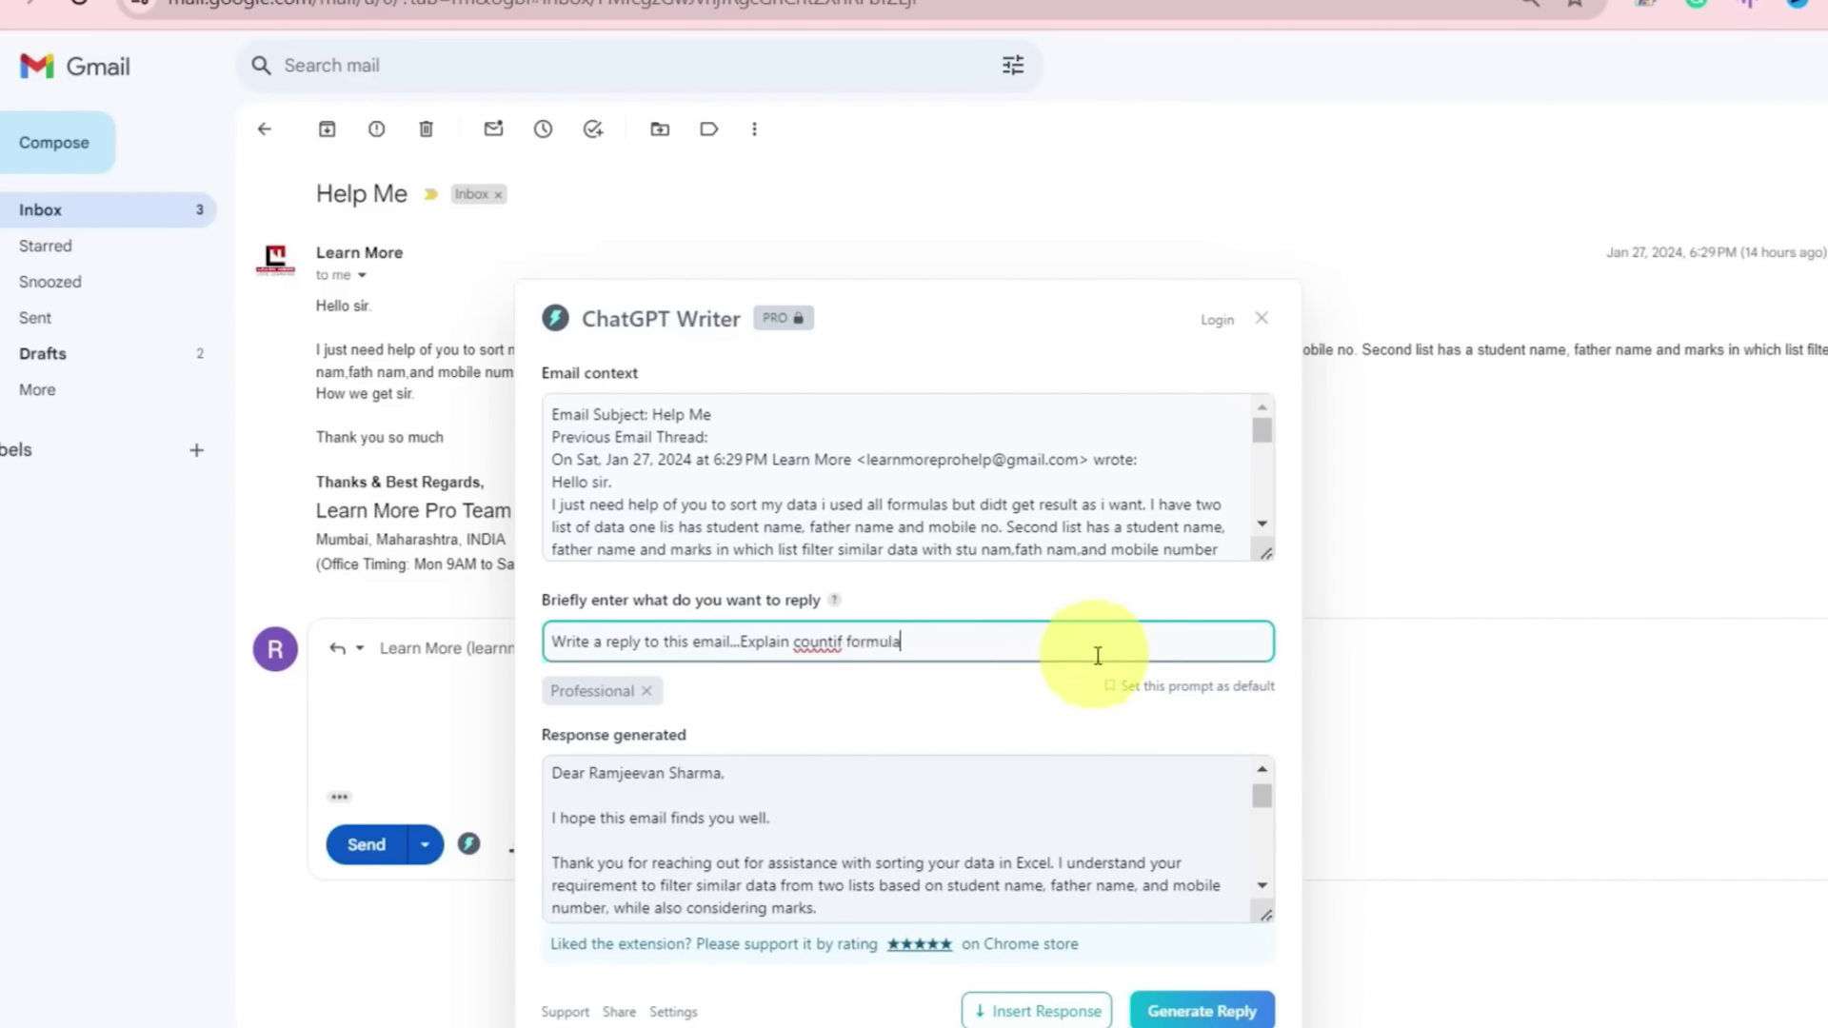
left_click(1222, 1013)
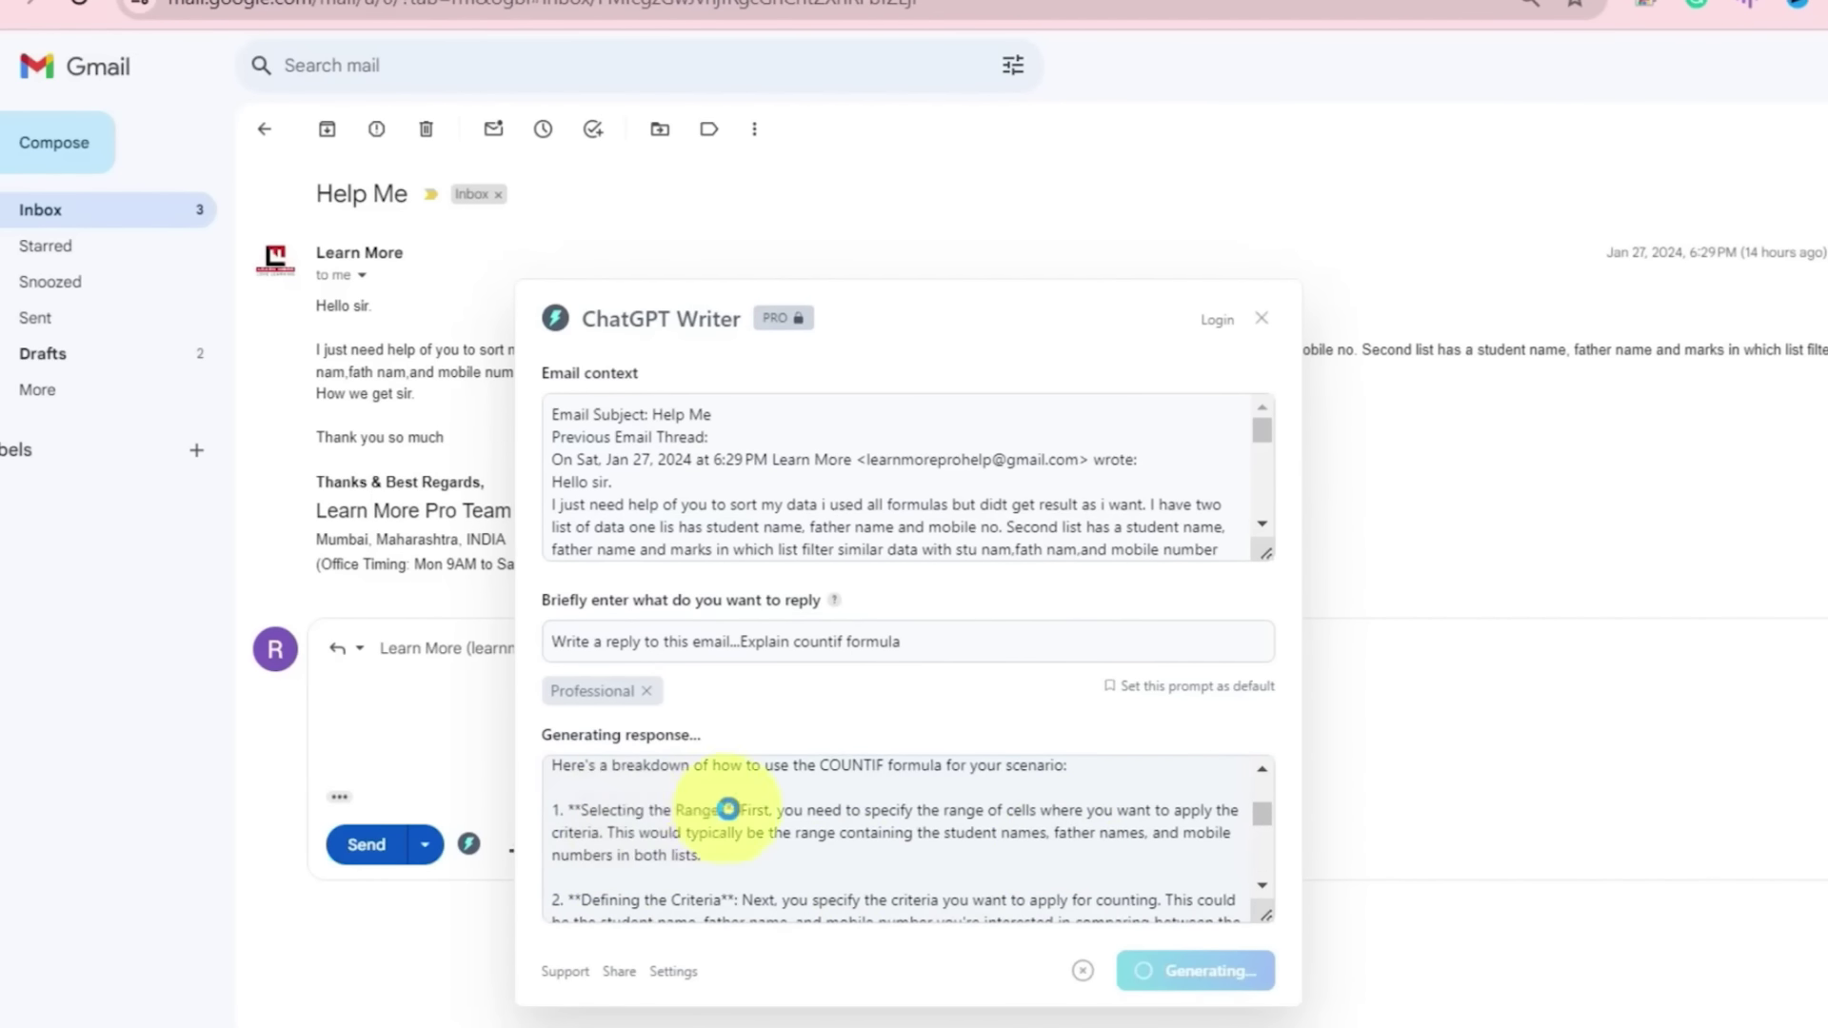
Insert the generated COUNTIF reply into the "Help Me" response and check its "Selecting the Range" point
left_click(1047, 1011)
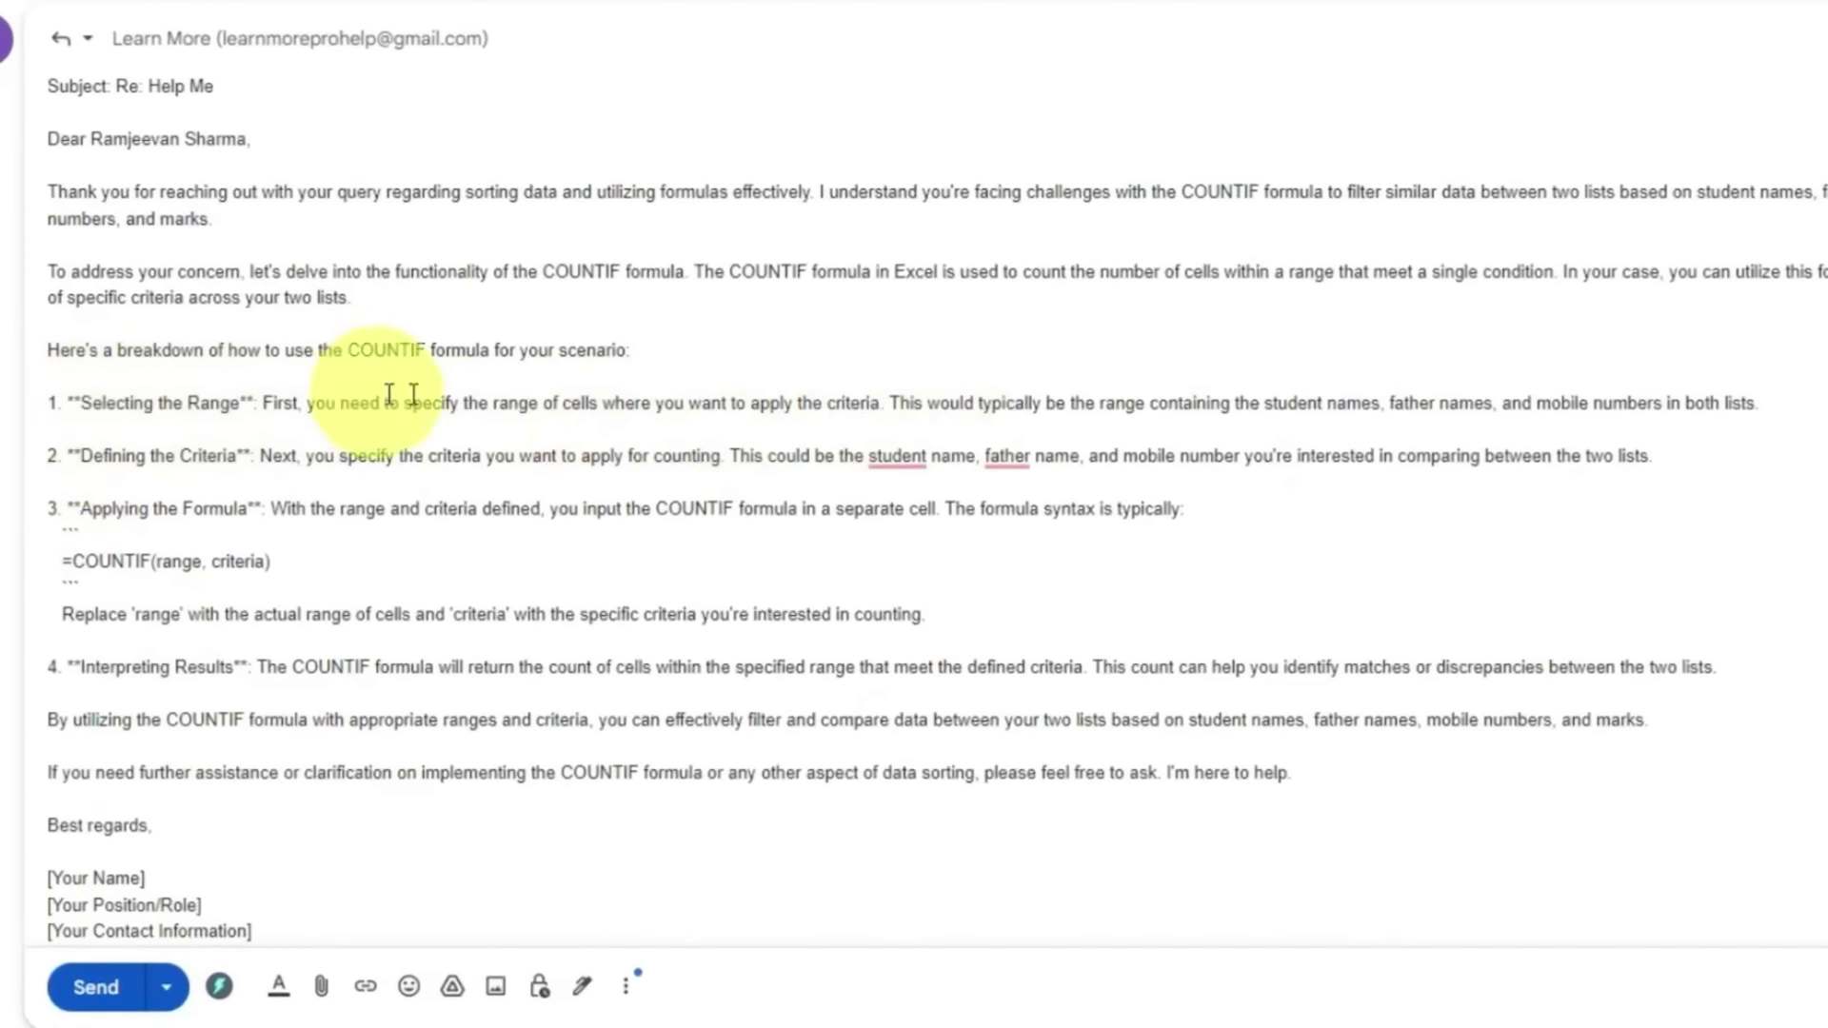
left_click_drag(71, 405, 734, 405)
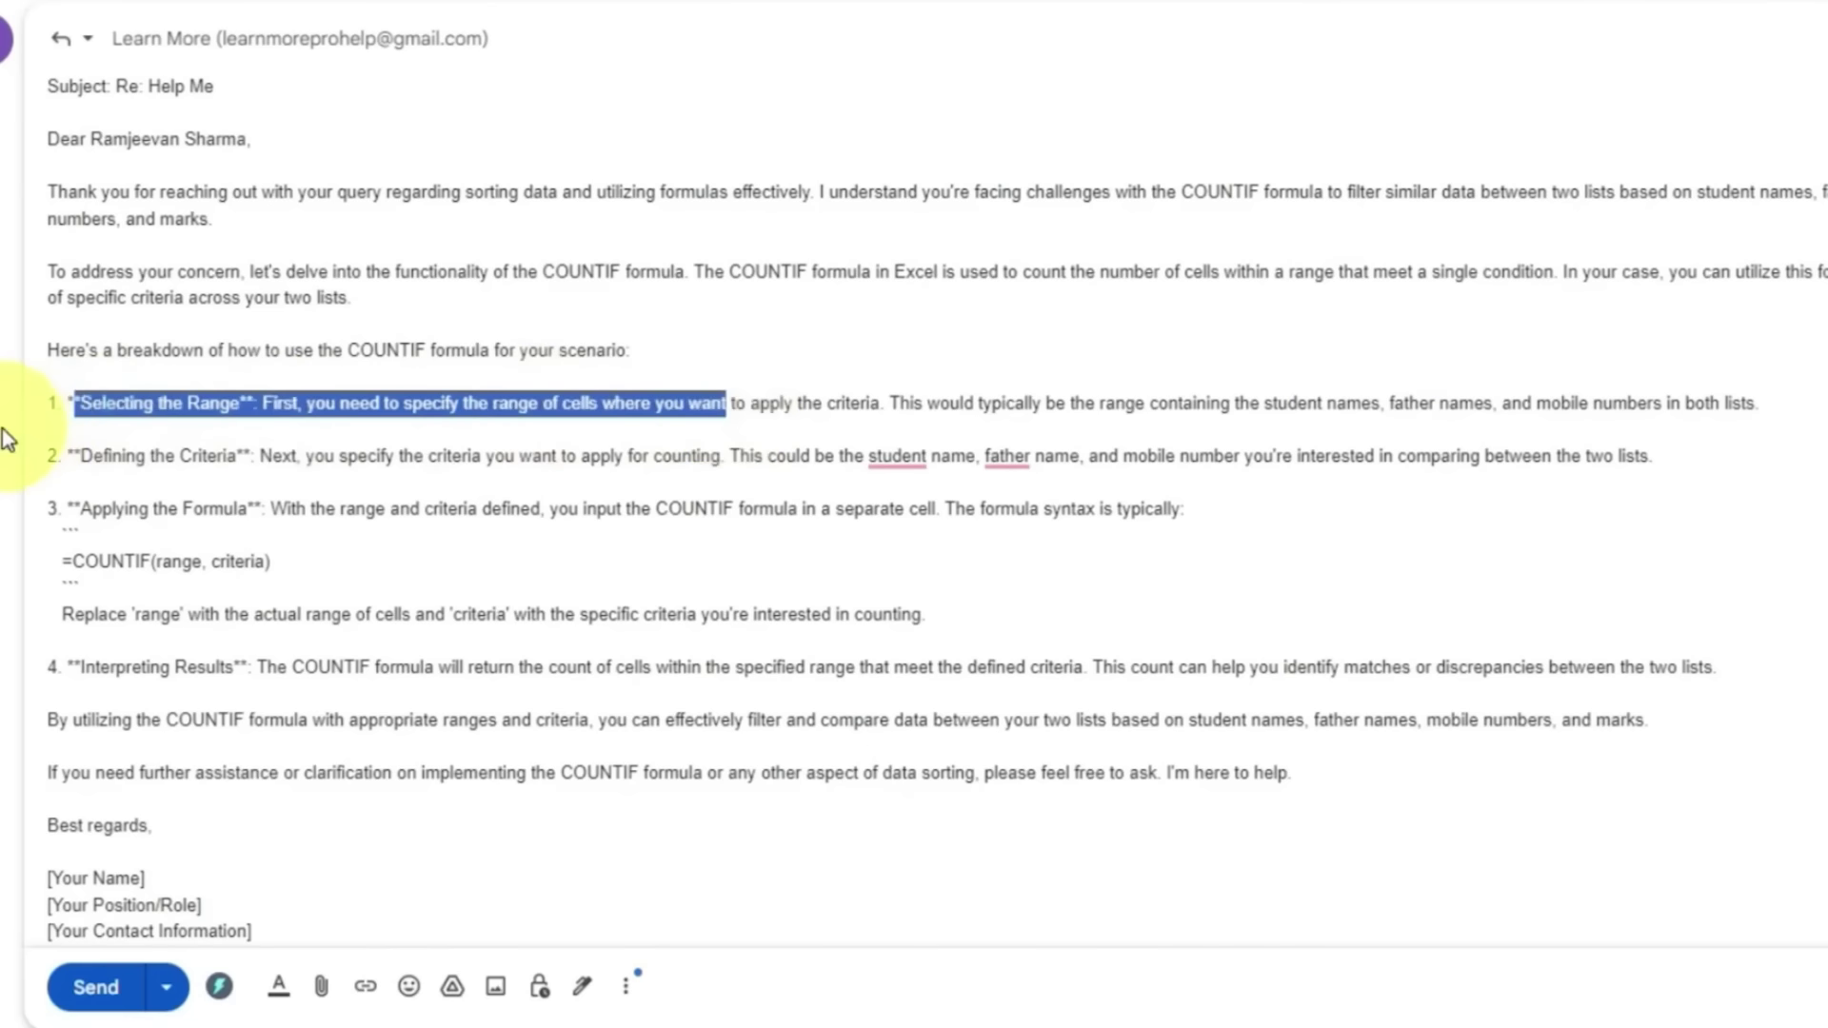
left_click(80, 430)
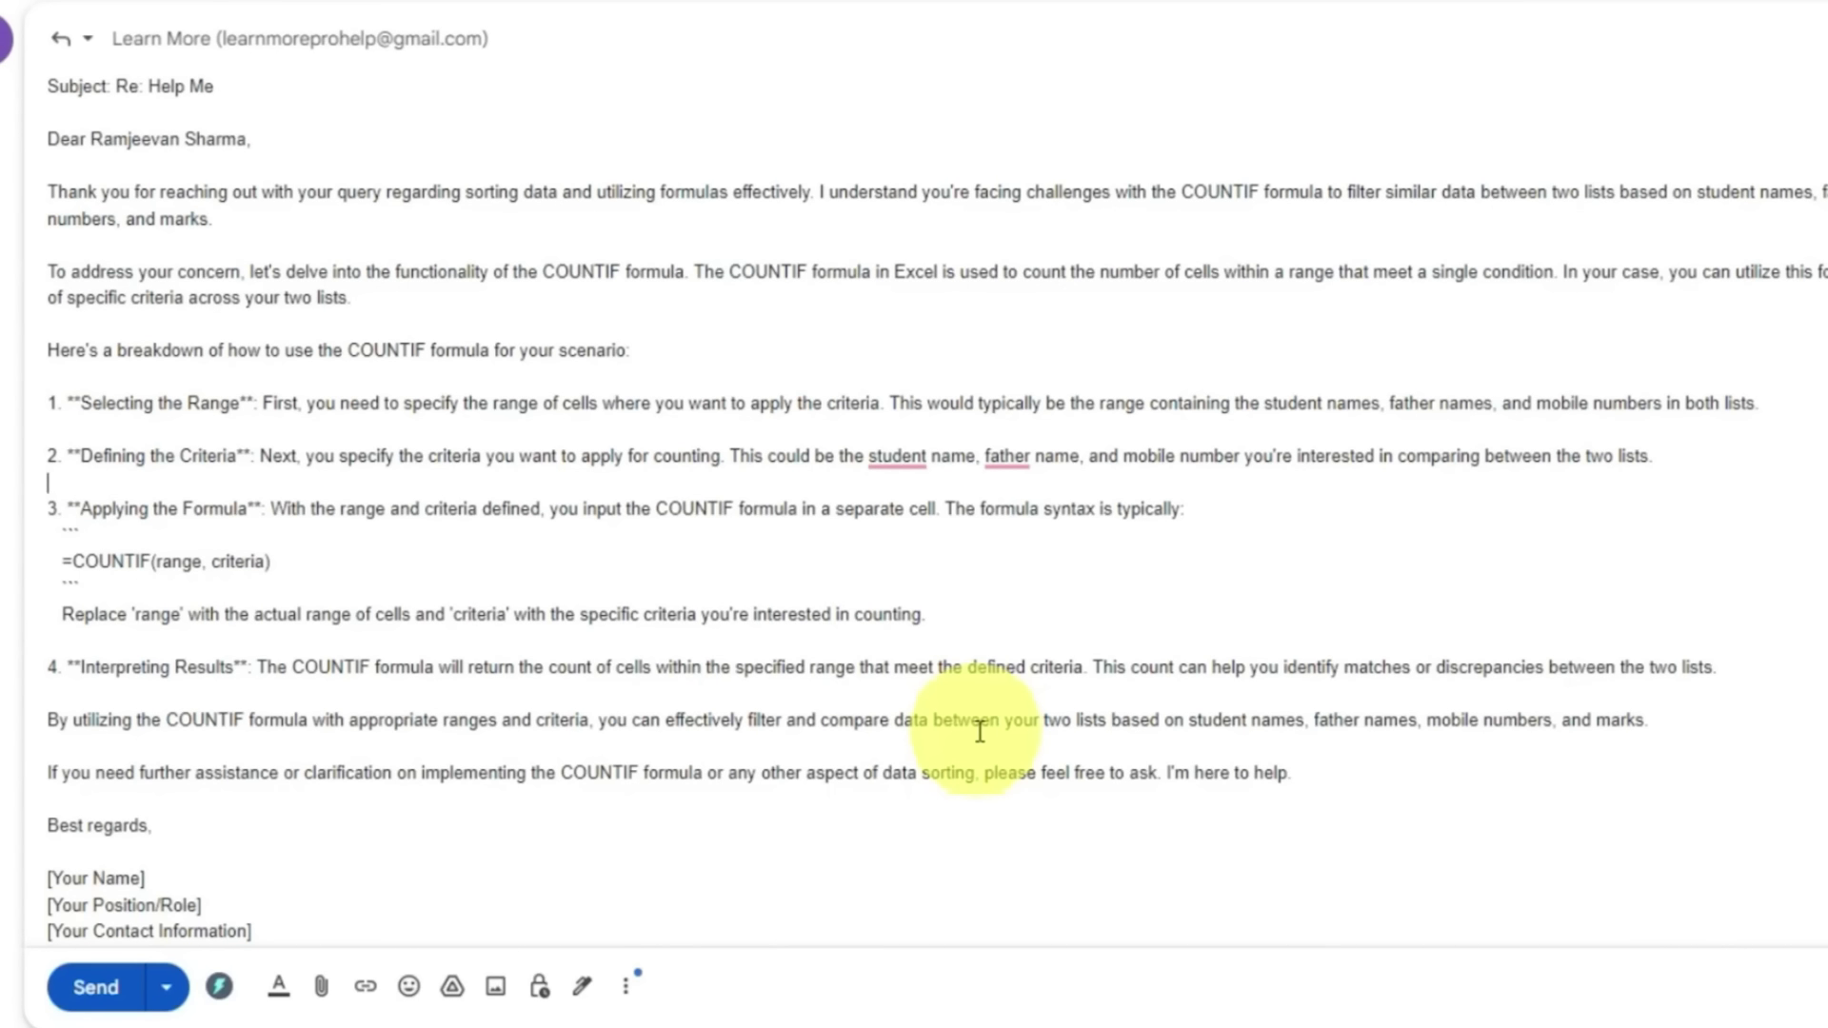
Open the "Webinar Tomorrow at 11AM" email from the inbox and start a reply with ChatGPT Writer
left_click(57, 212)
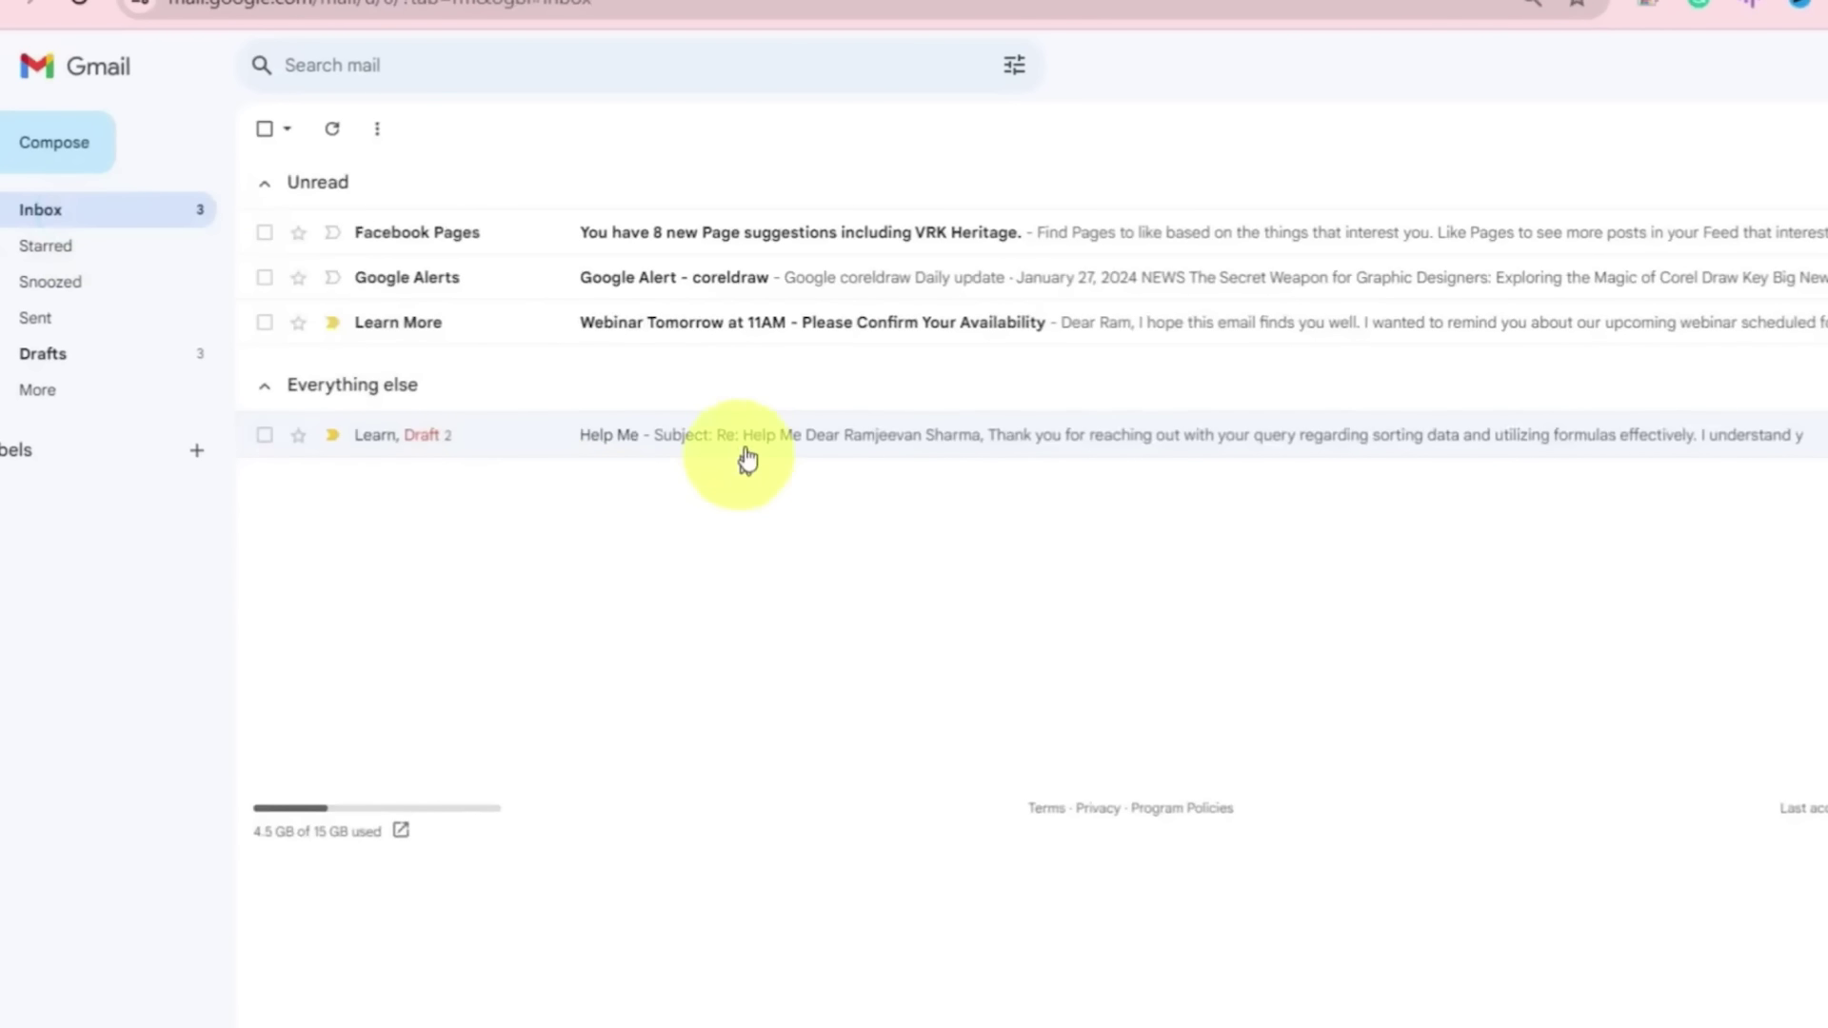
left_click(878, 328)
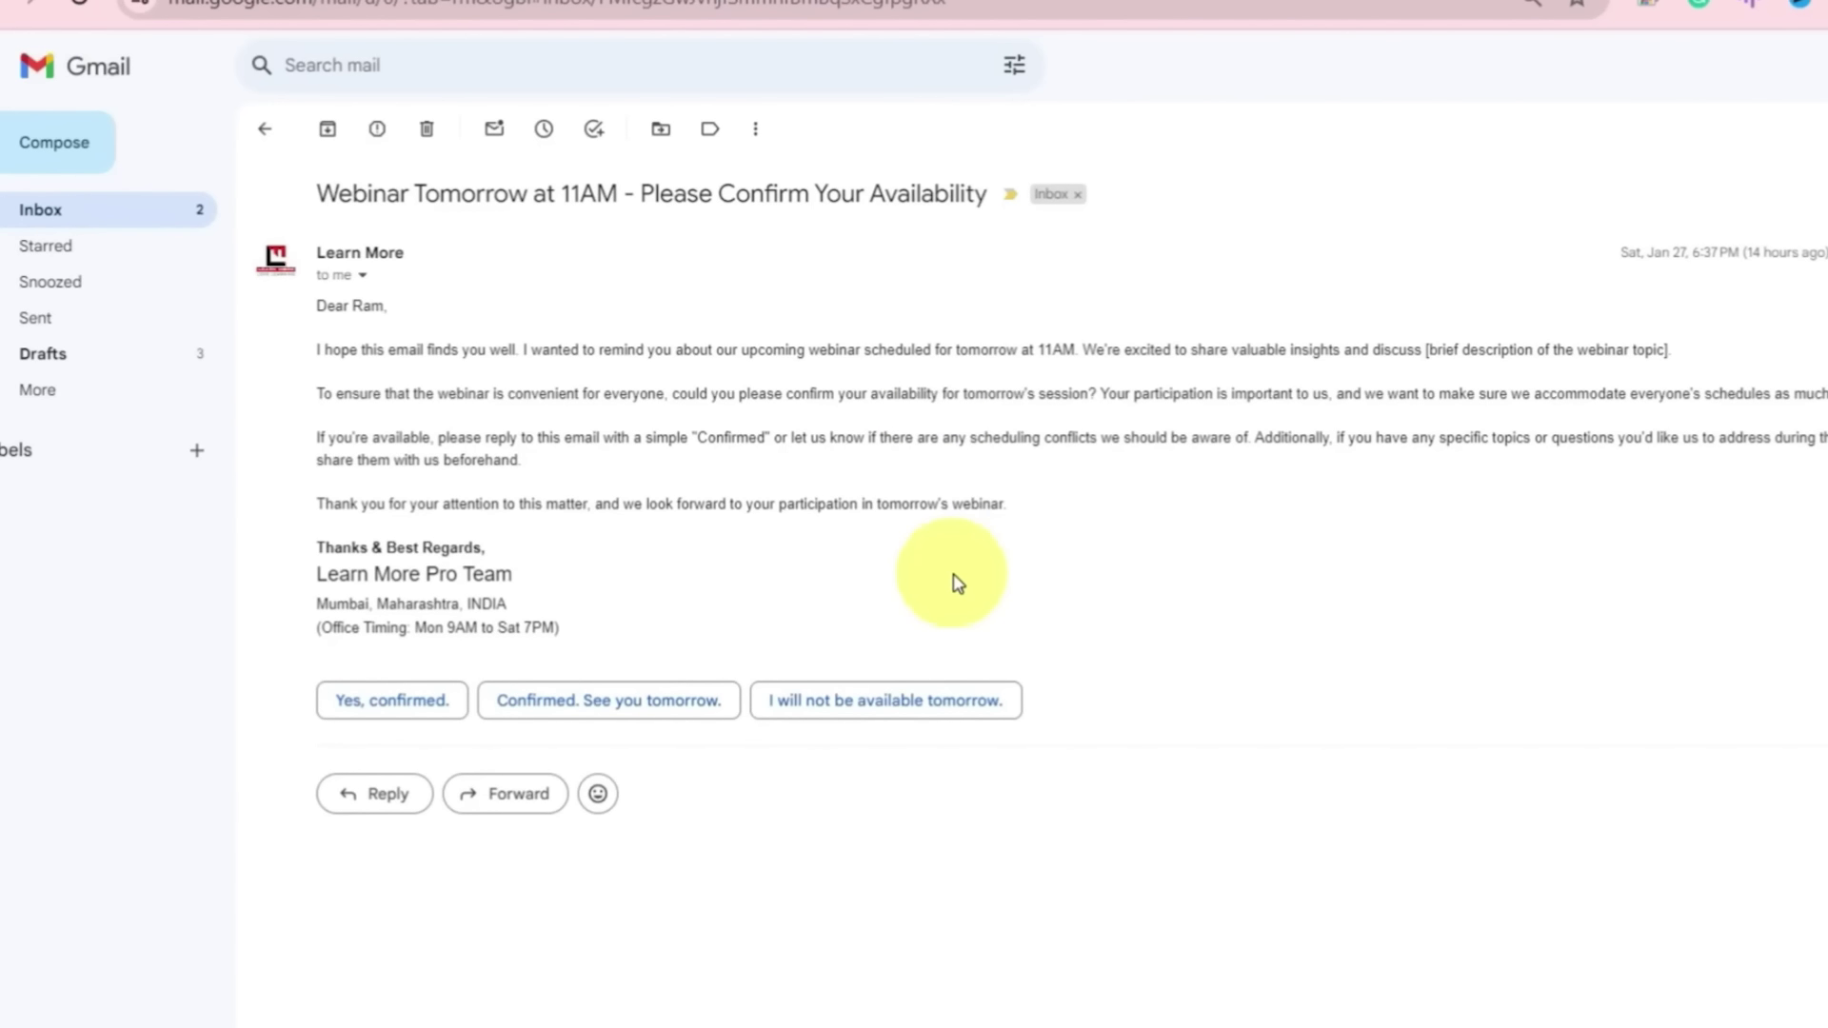
left_click(378, 800)
left_click(470, 911)
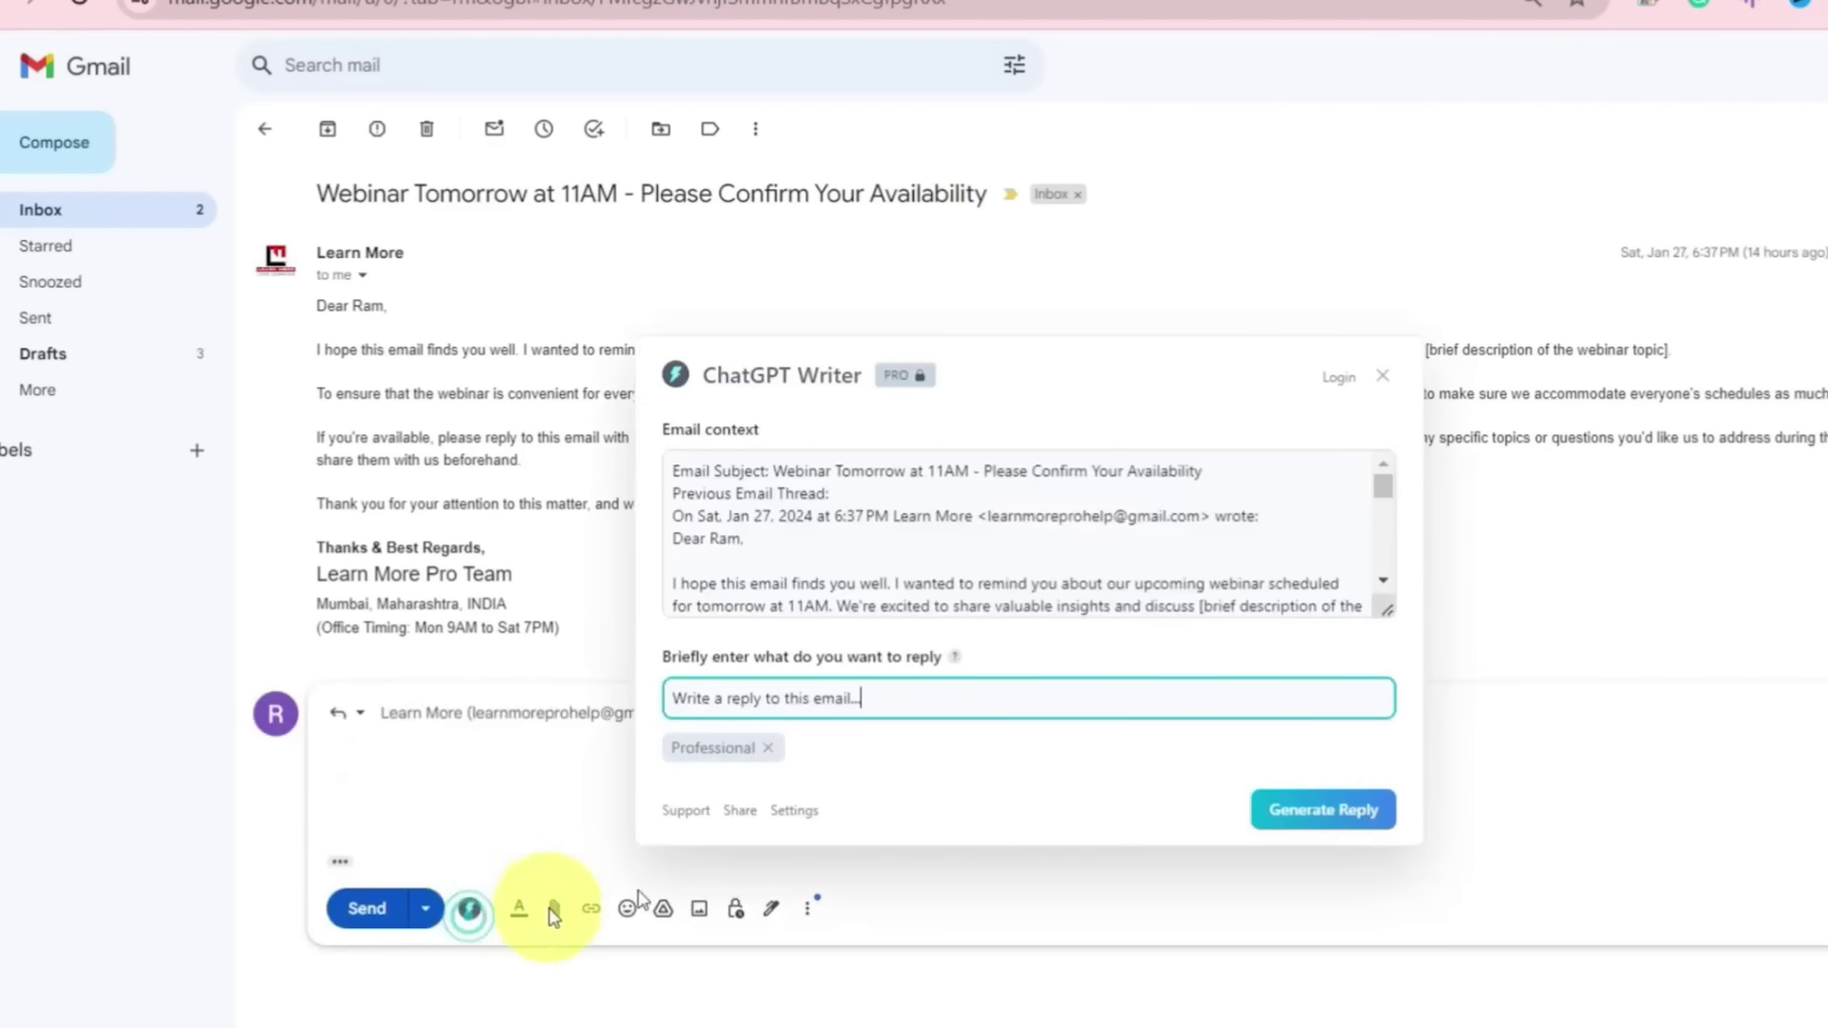
Append "yes i will be available" to the prompt, generate the webinar reply, and insert it into the response
type("es i will be available")
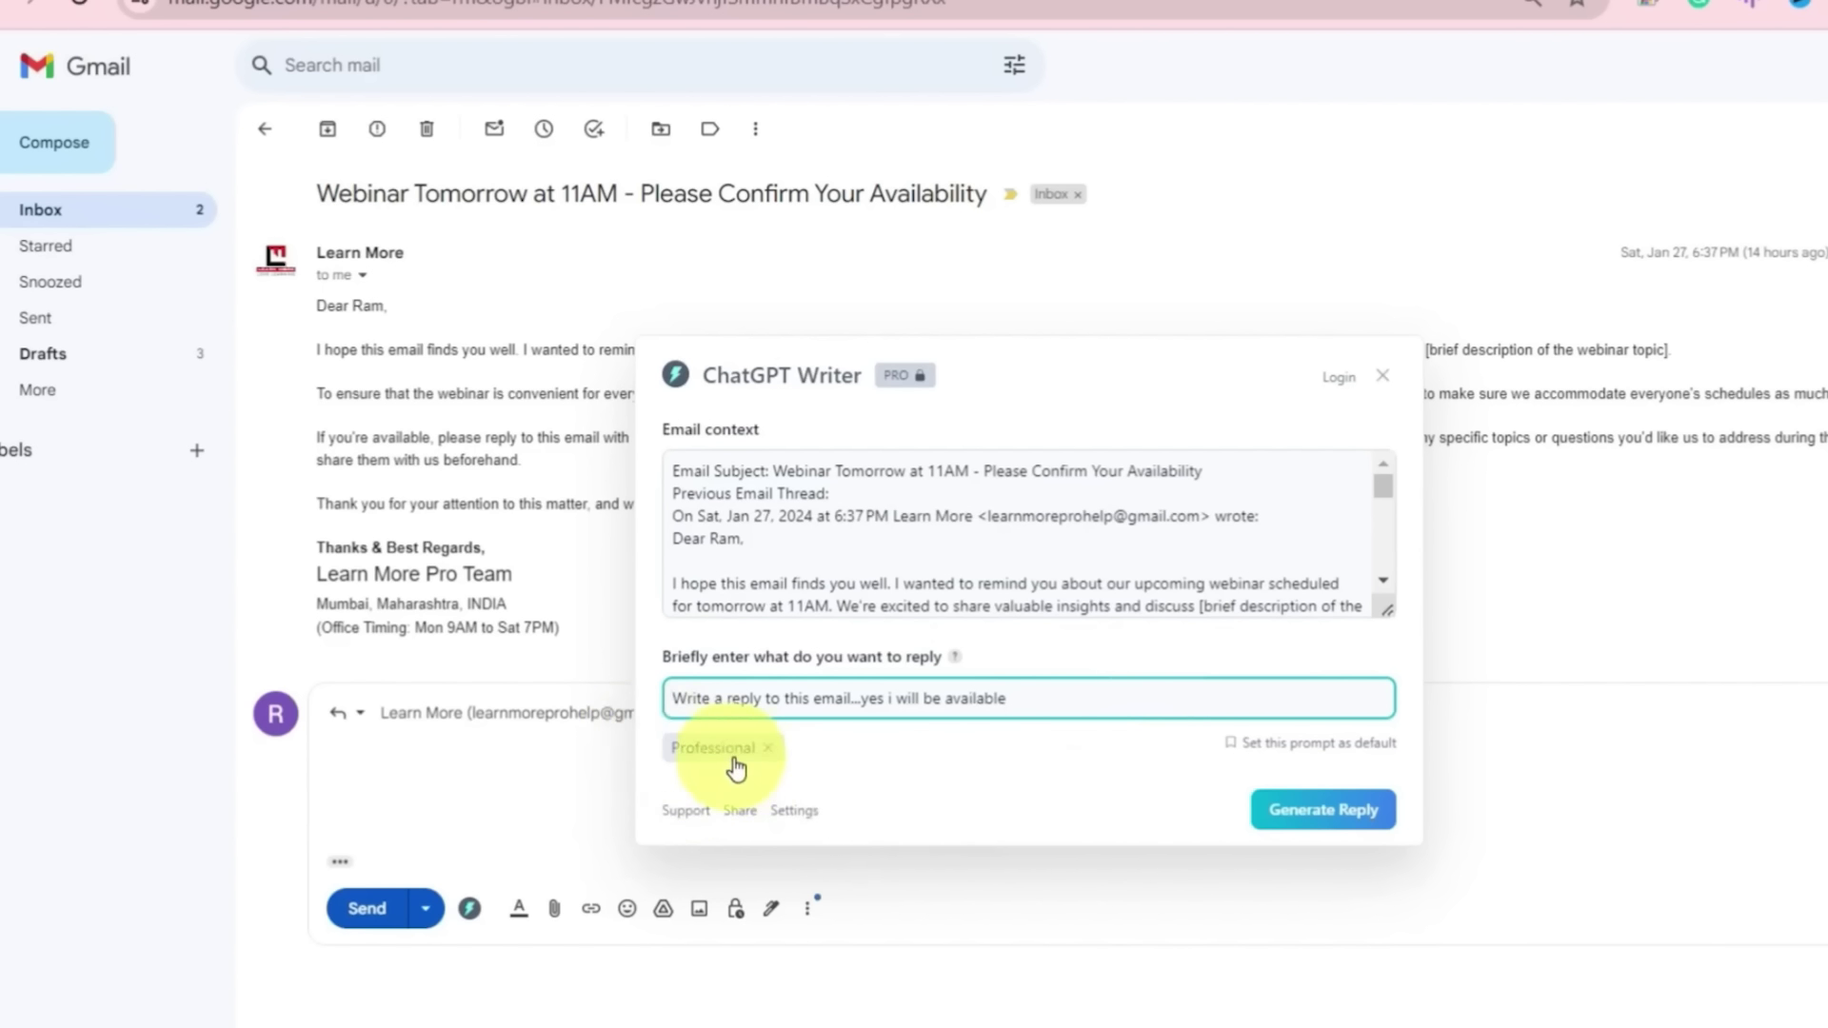
left_click_drag(860, 705, 1012, 701)
left_click(1081, 698)
left_click(1374, 825)
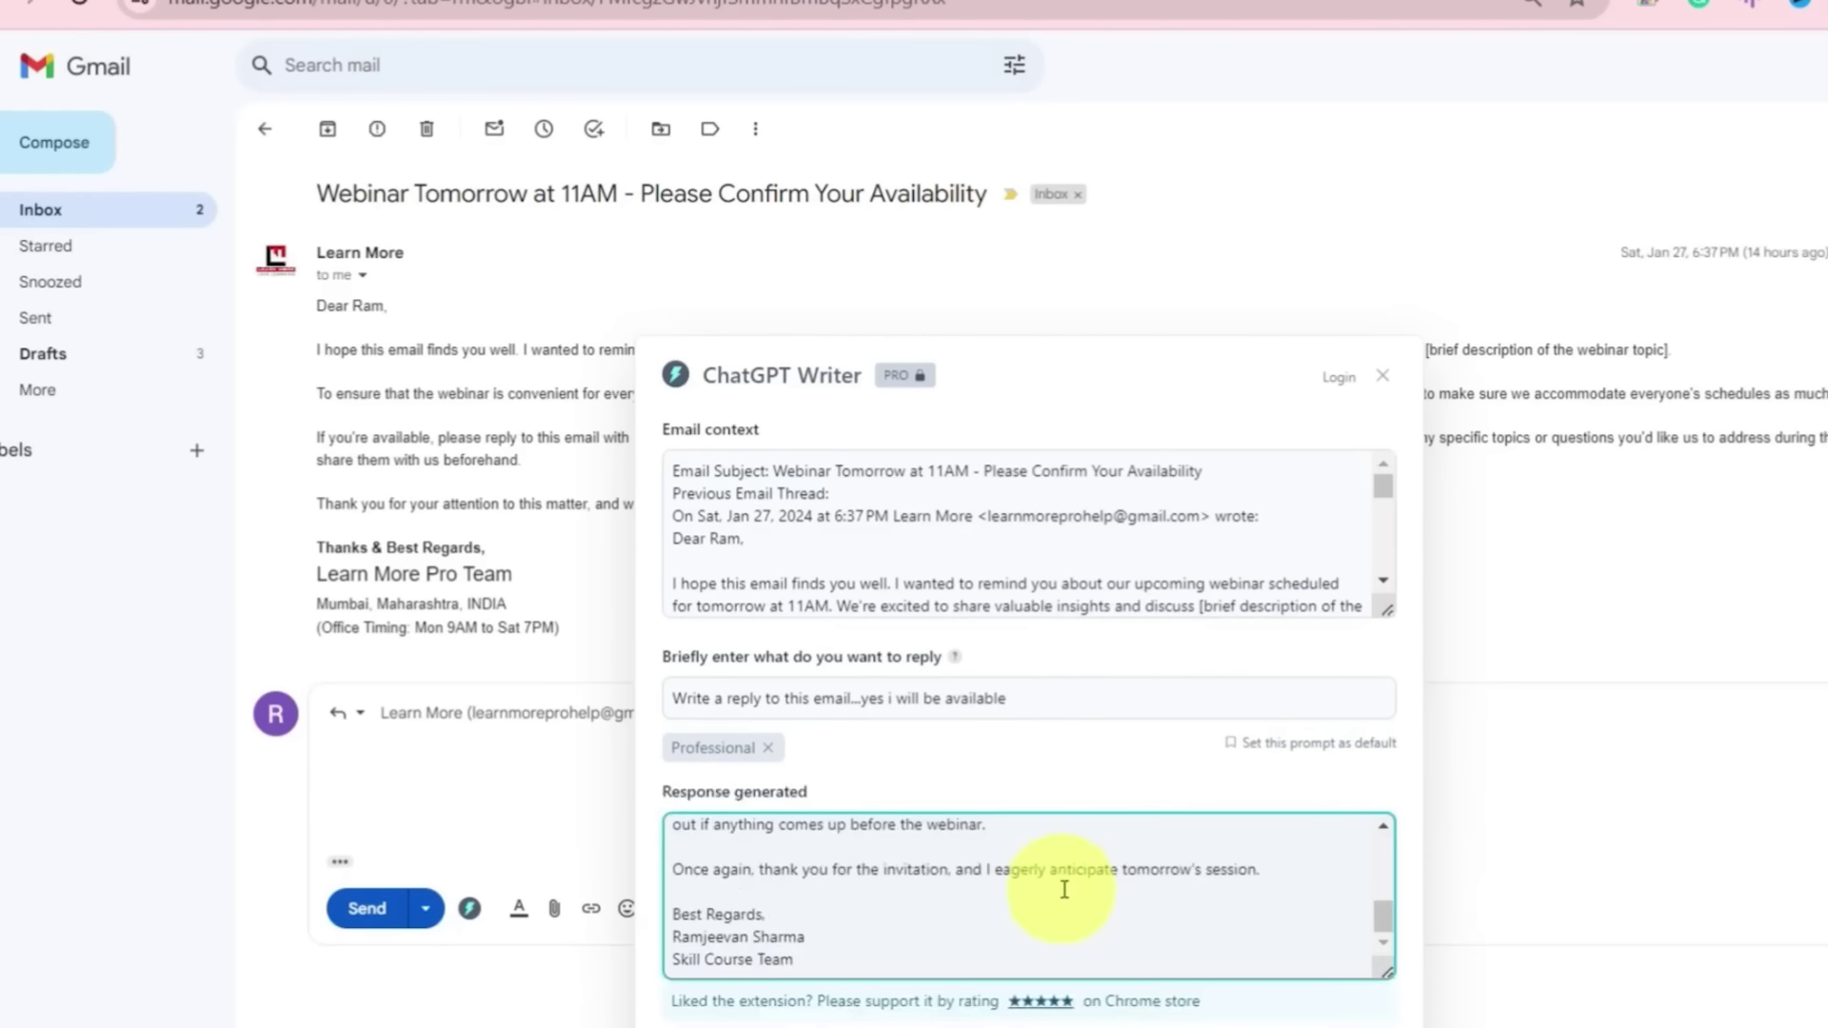
key("ctrl+minus")
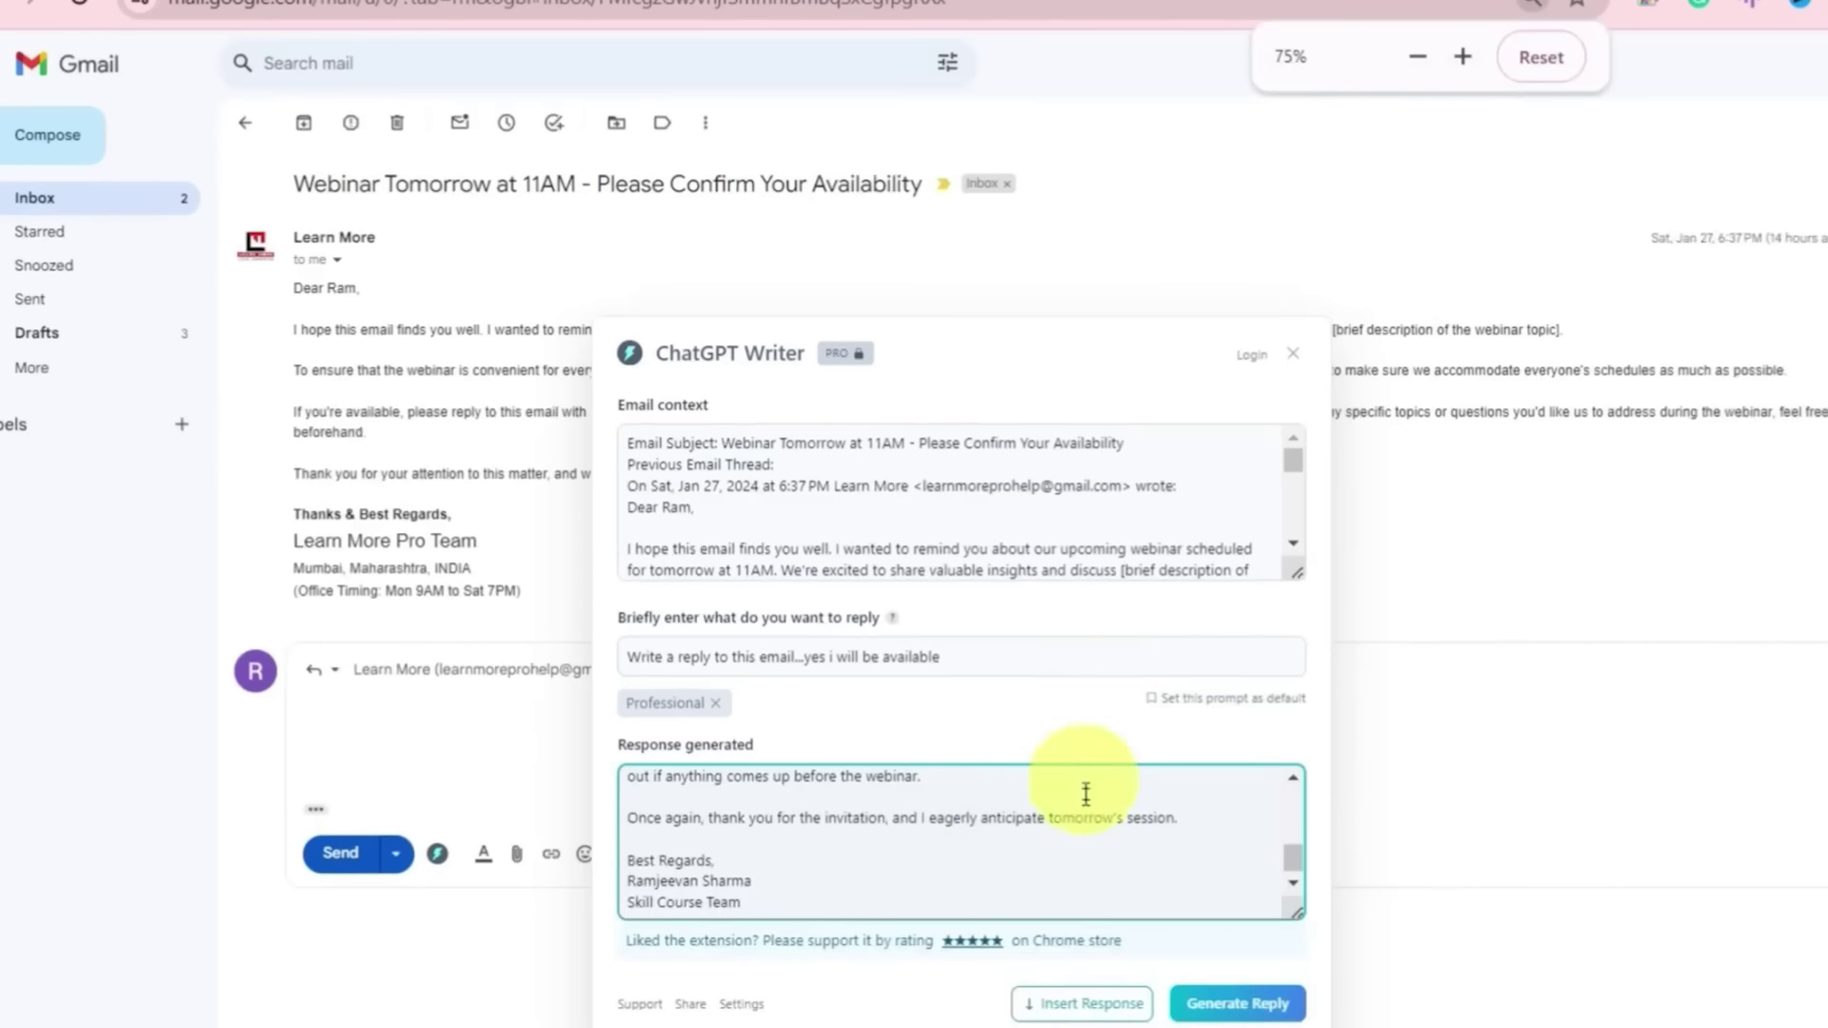
left_click(1081, 1003)
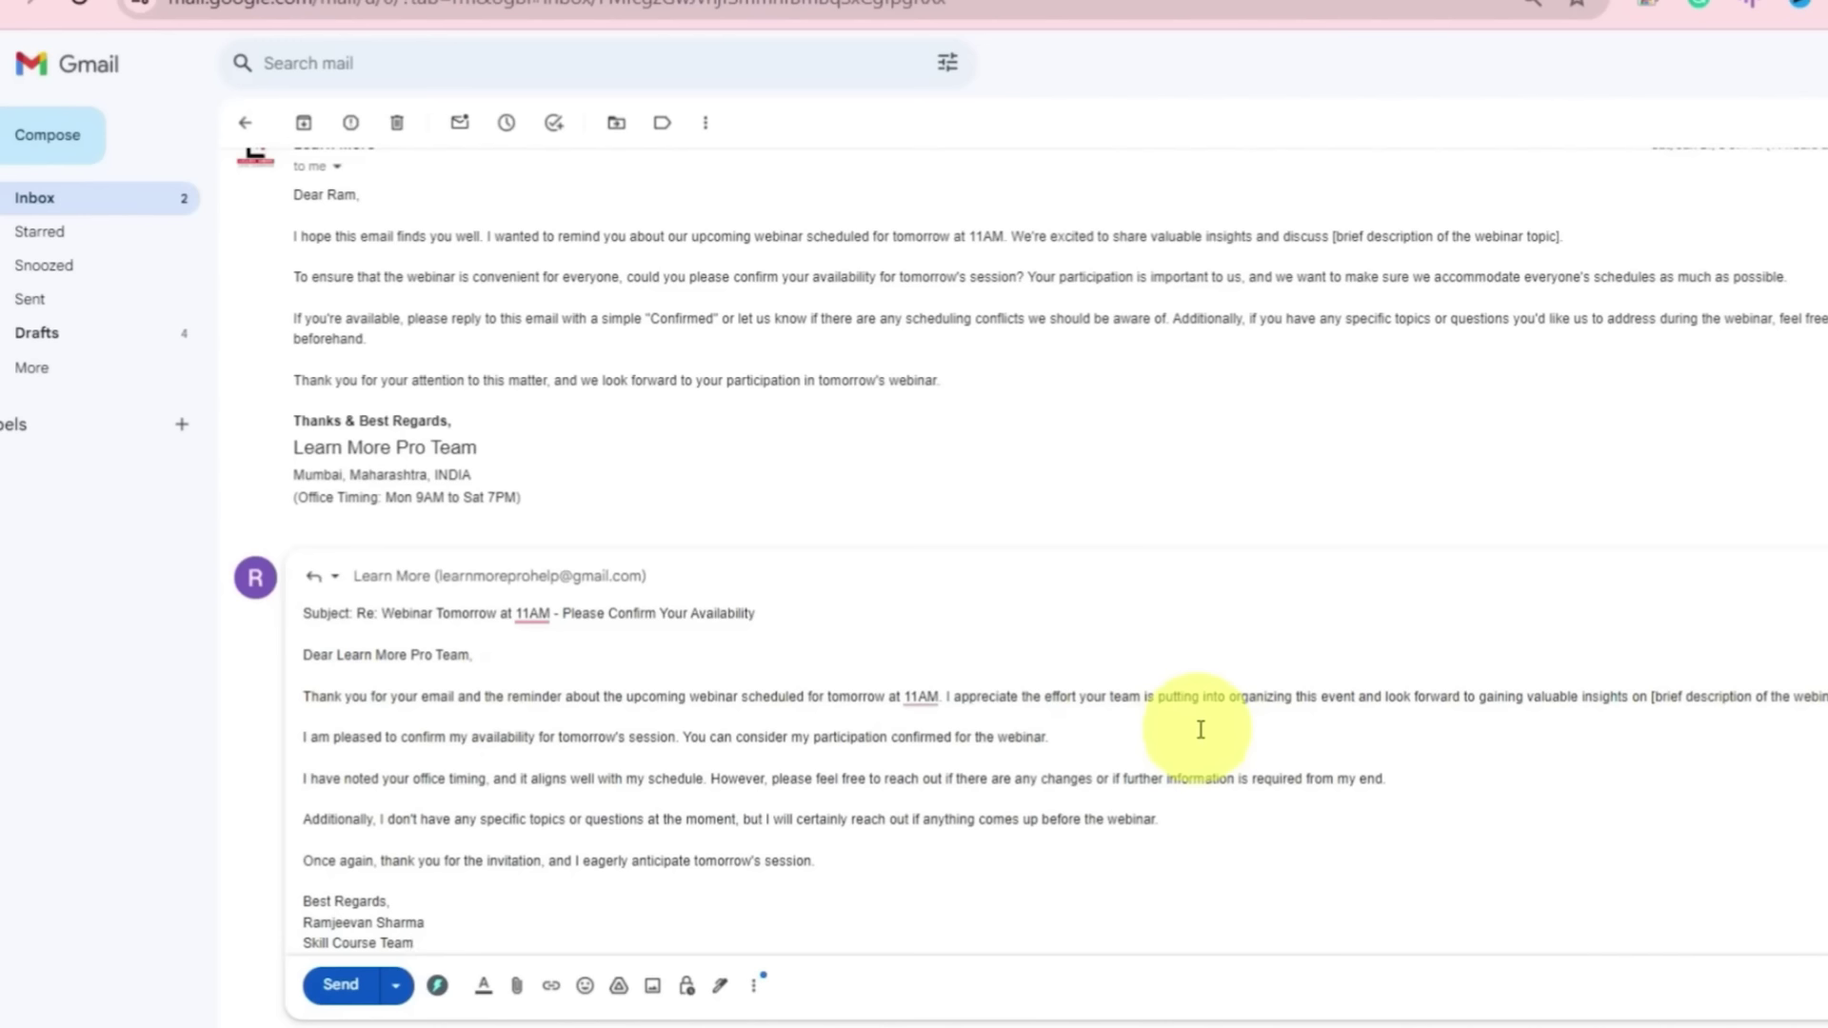
Generate an alternative webinar reply with "sorry i wont be avilable" appended to the prompt, and close ChatGPT Writer without inserting it
left_click(437, 985)
left_click(1011, 690)
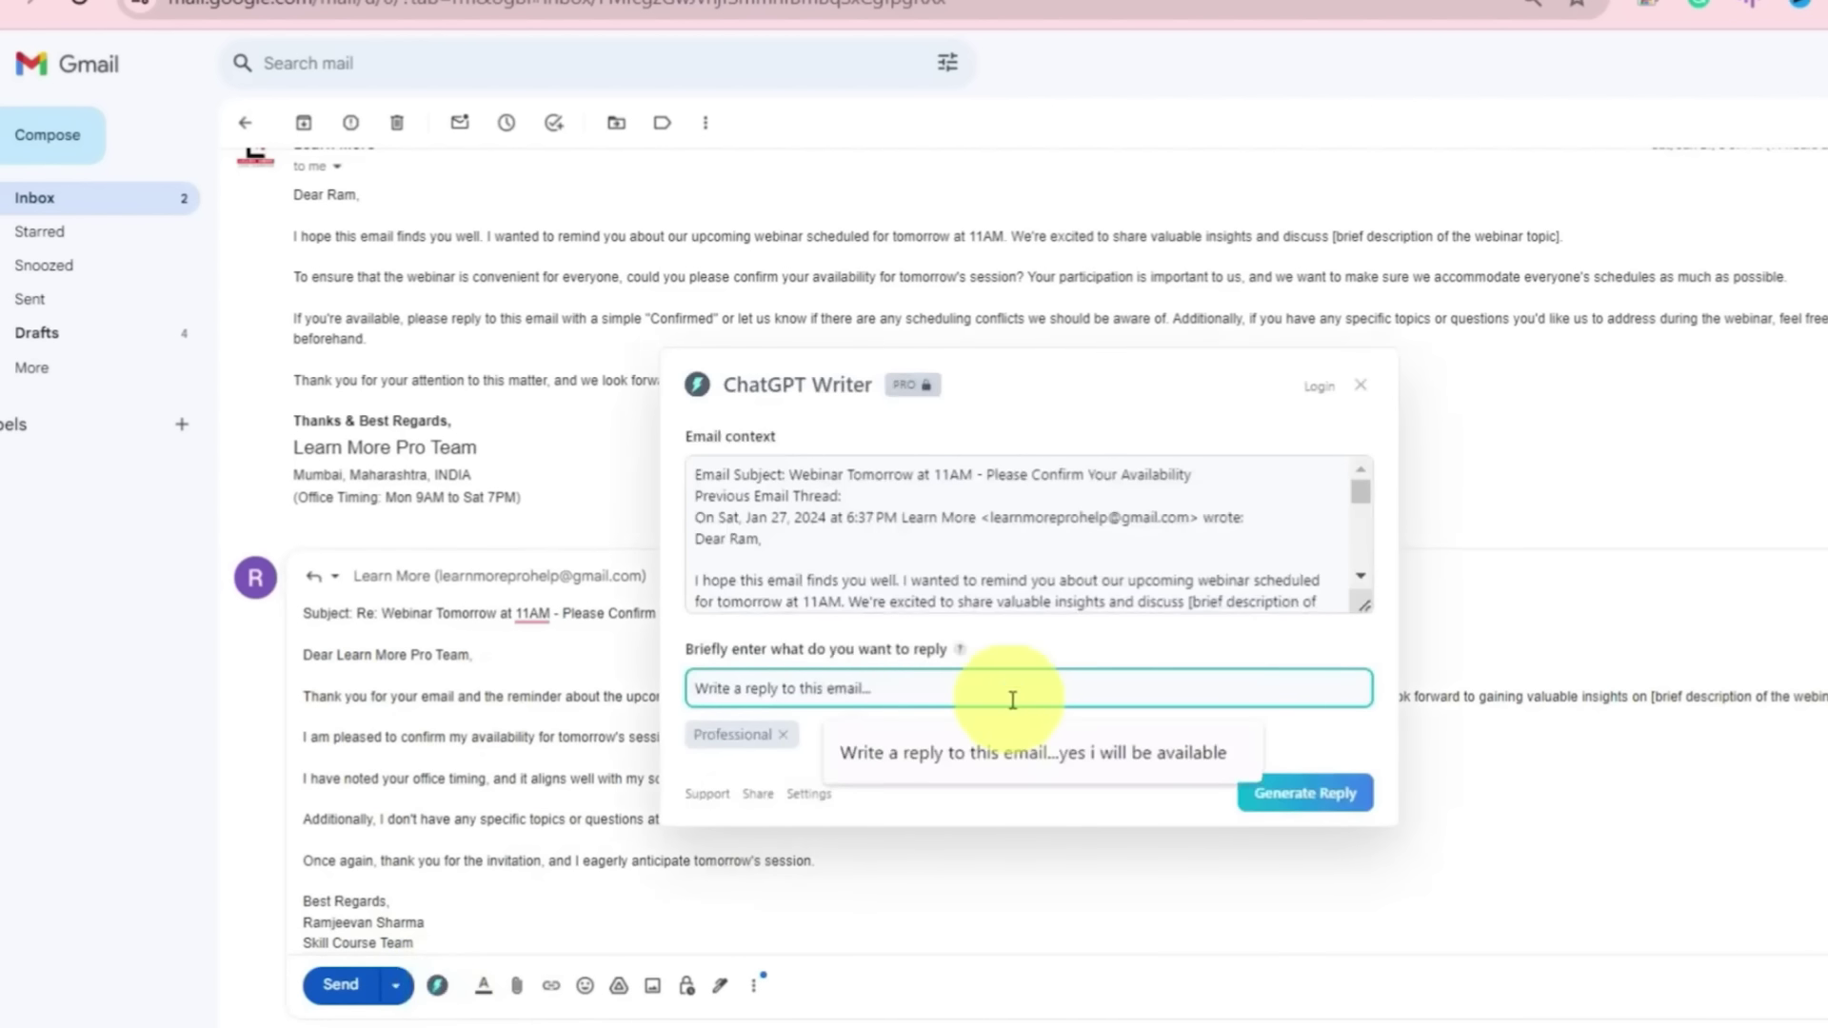
type("sorry i wont be avilable")
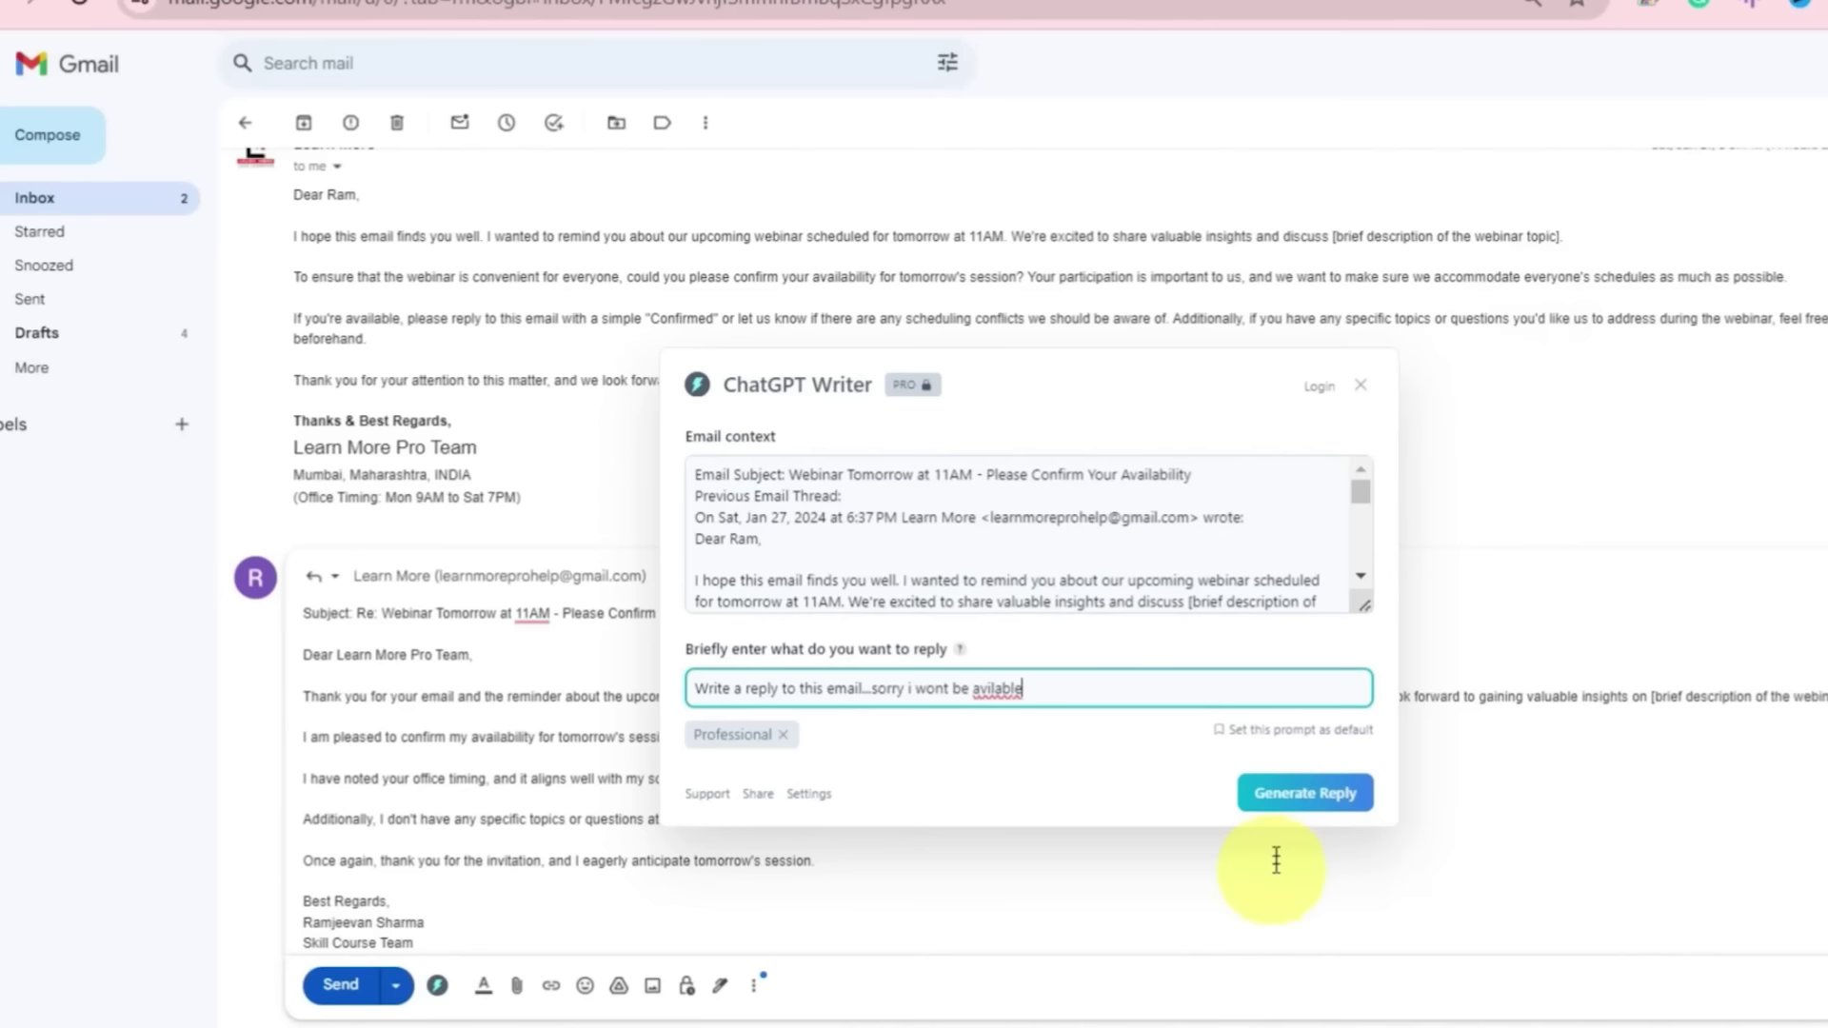
left_click(1293, 790)
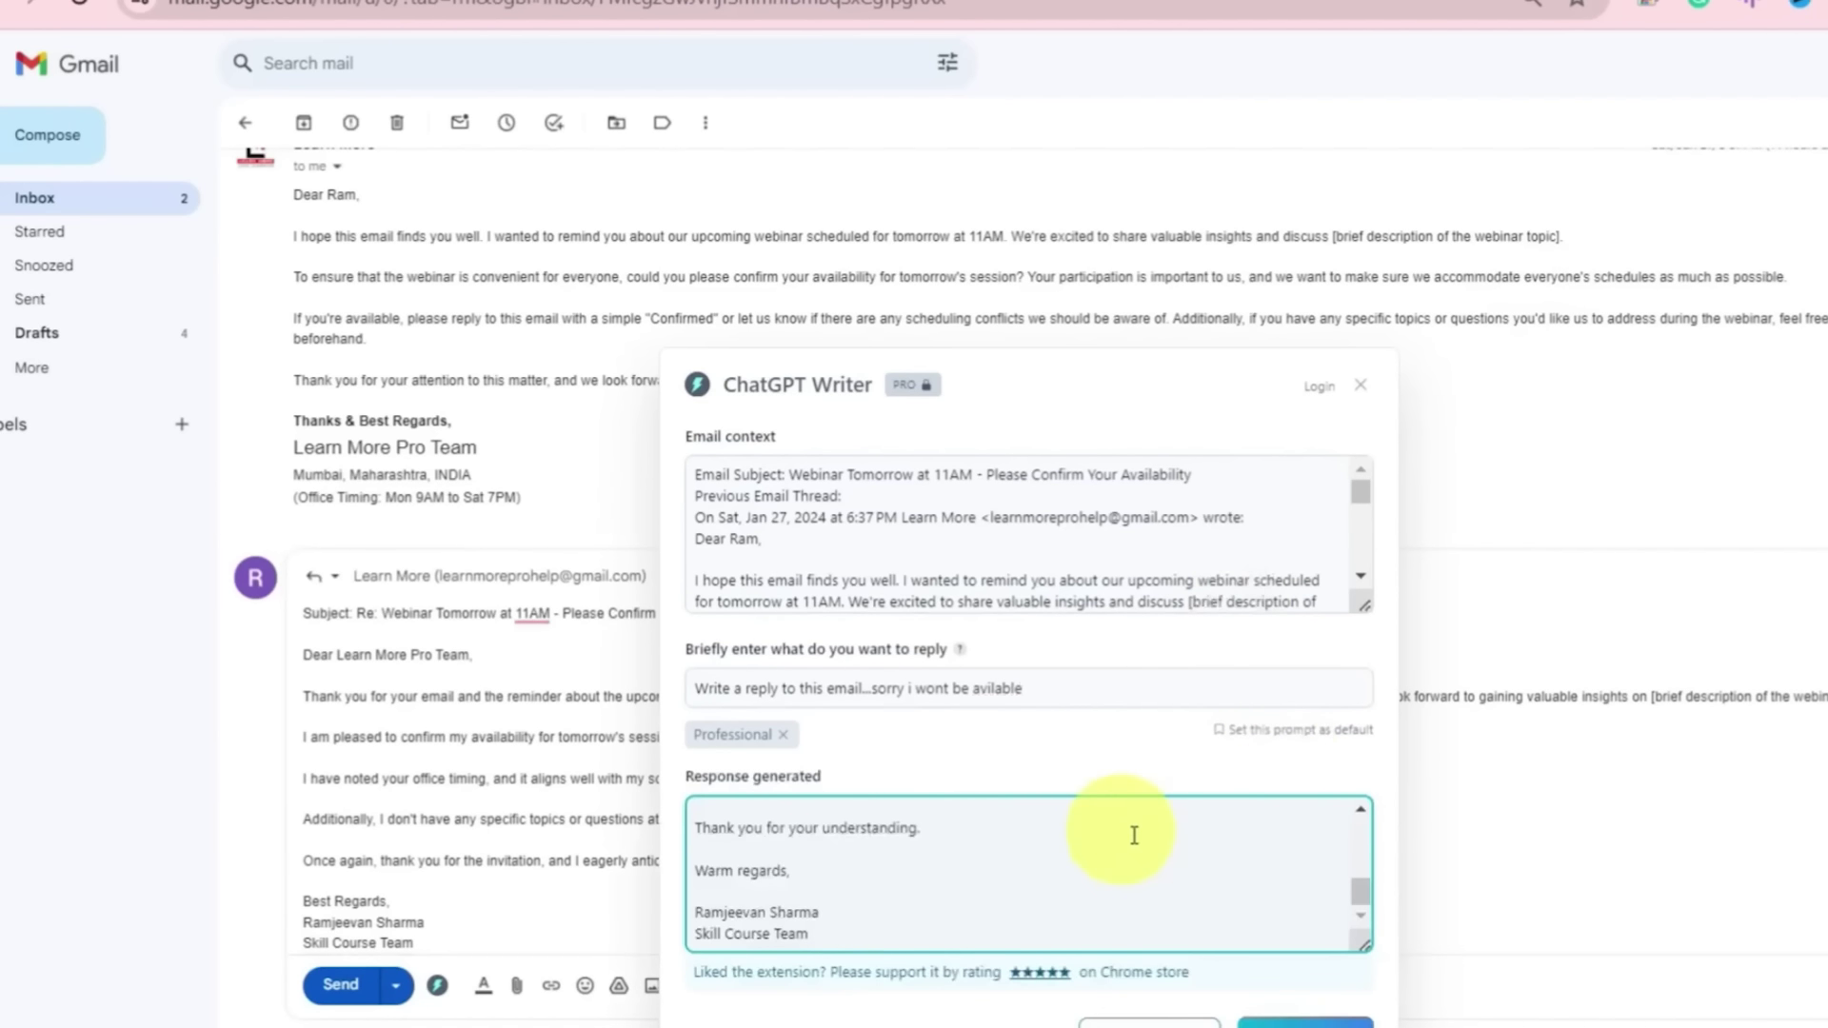
scroll(1071, 879, "up", 3)
scroll(1085, 900, "up", 2)
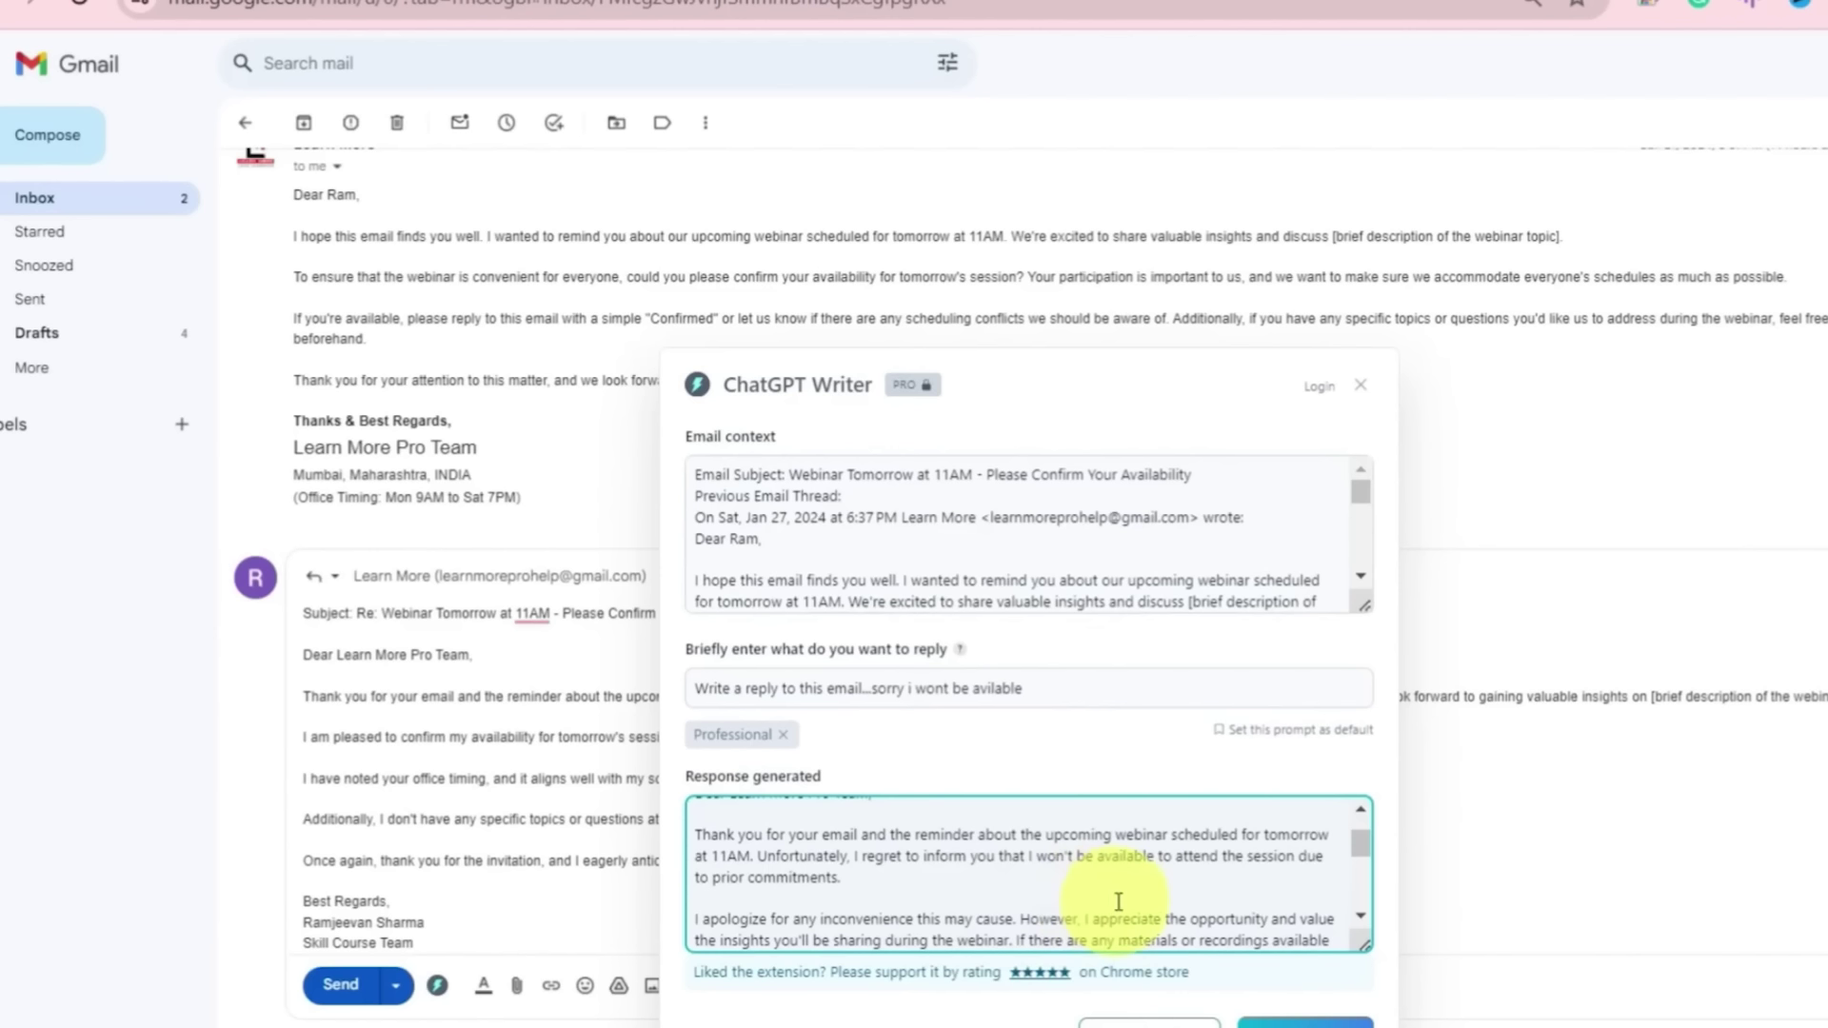
scroll(1119, 902, "down", 4)
left_click(1361, 390)
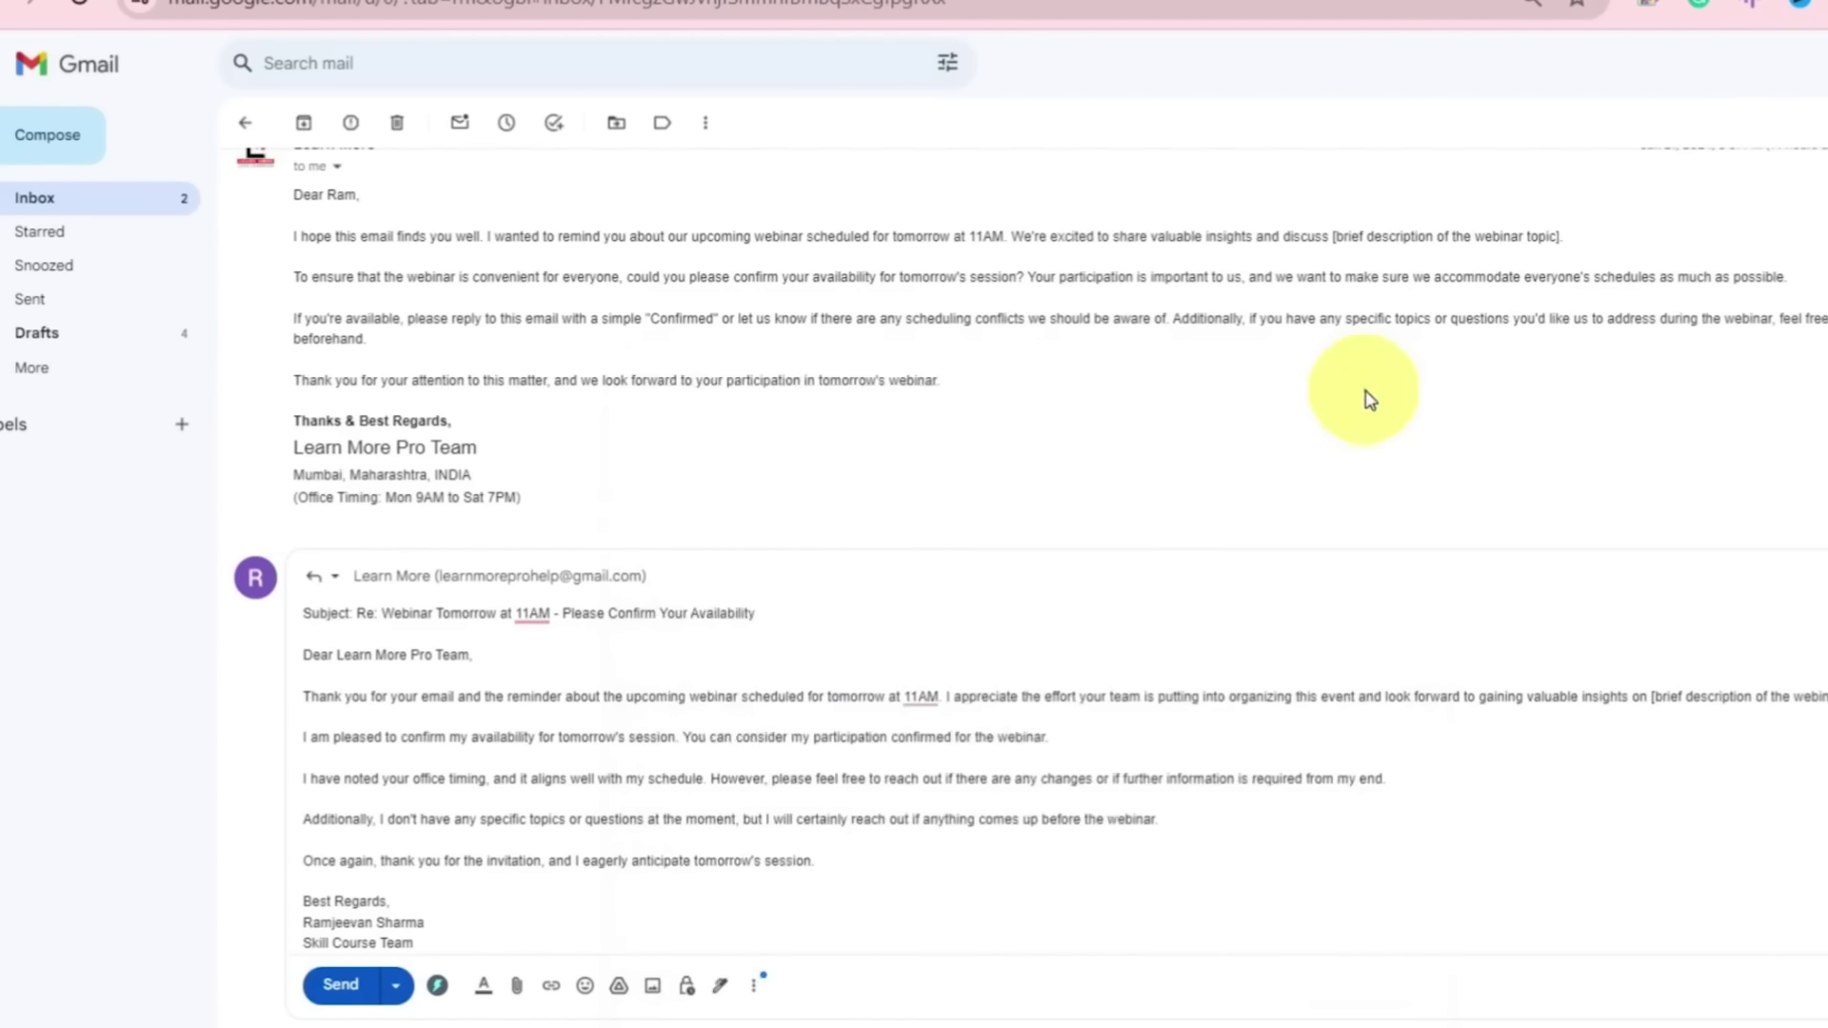